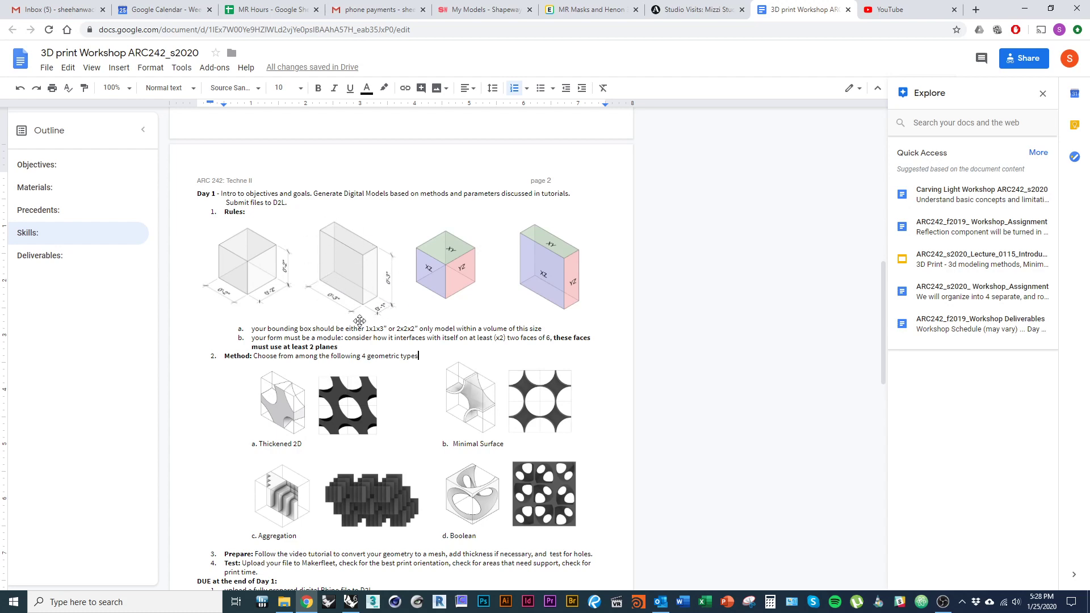
- Switch to Rhino and set the document's model units to Inches
{"action": "key", "text": "alt+Tab"}
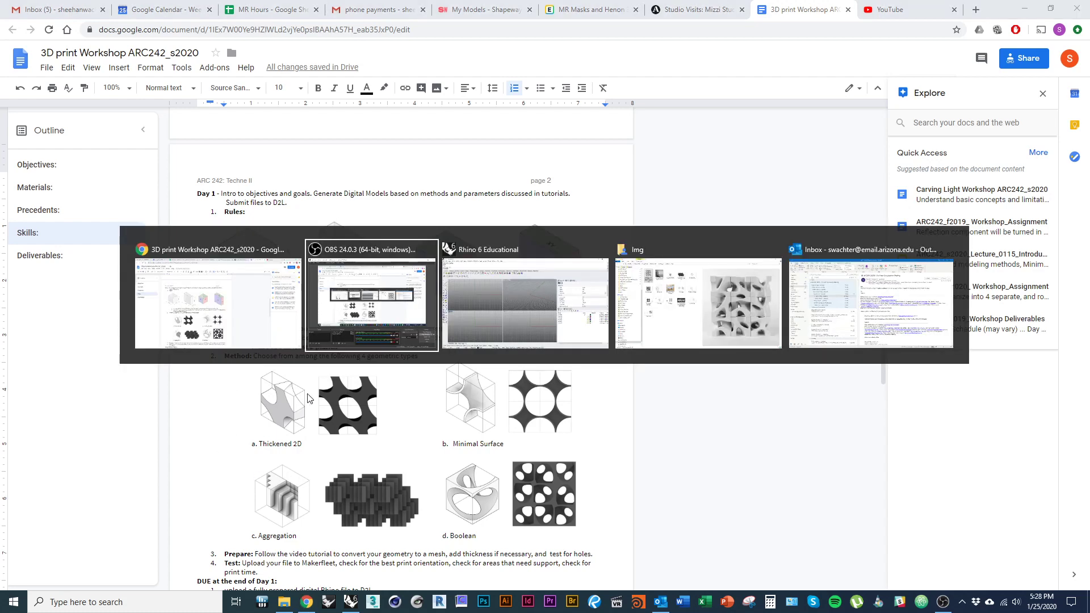
{"action": "left_click", "coordinate": [509, 304]}
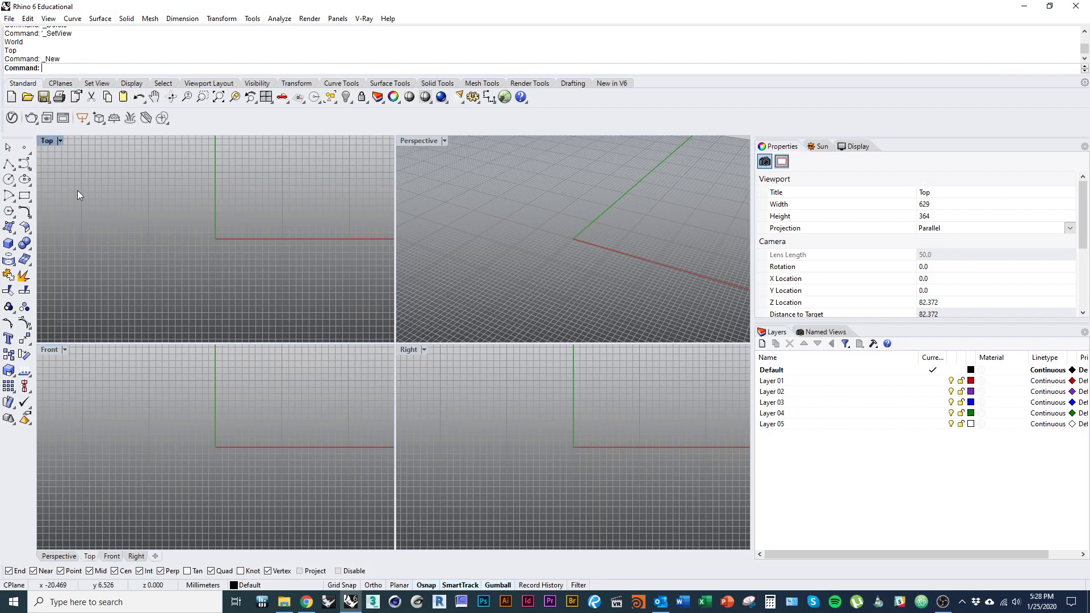
{"action": "type", "text": "units"}
{"action": "key", "text": "Return"}
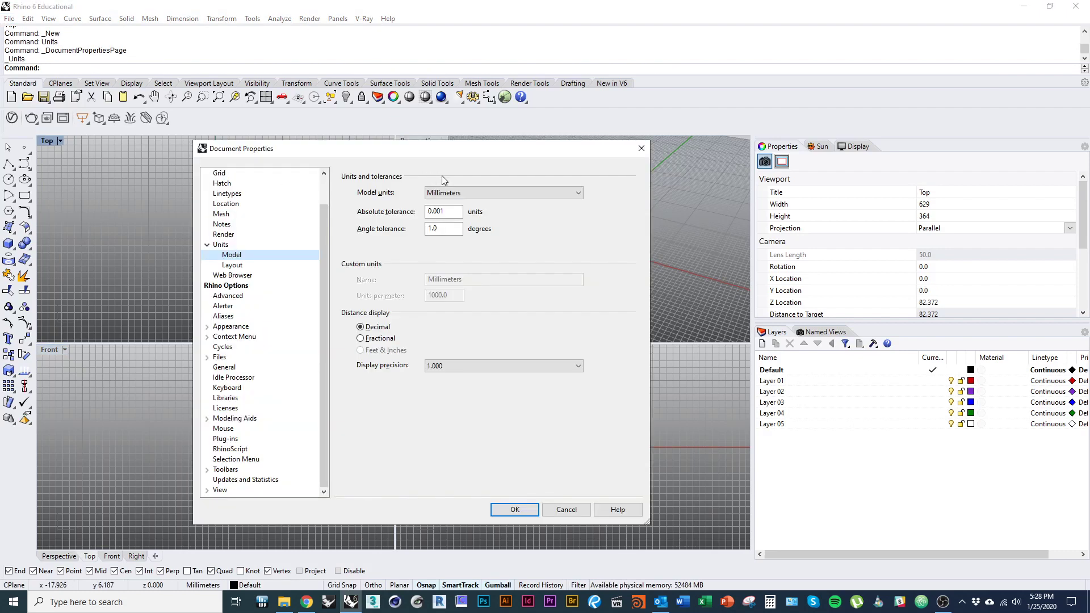
{"action": "left_click", "coordinate": [488, 193]}
{"action": "left_click", "coordinate": [500, 270]}
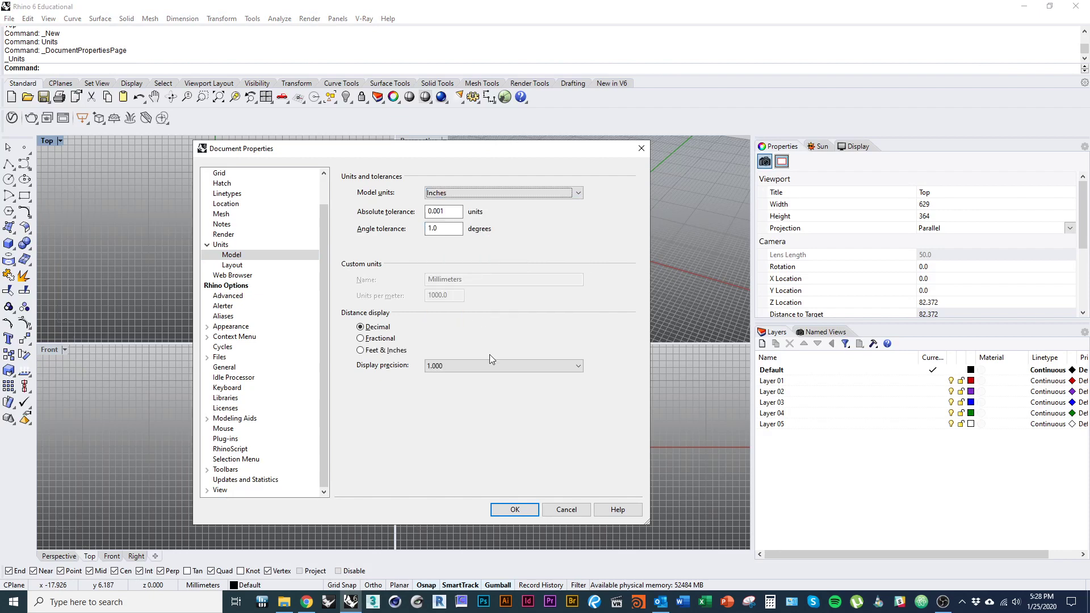
{"action": "left_click", "coordinate": [529, 508]}
- Maximize the Top viewport and create a box with its first corner at 0,0 and length, width and height of 2 inches
{"action": "double_click", "coordinate": [47, 143]}
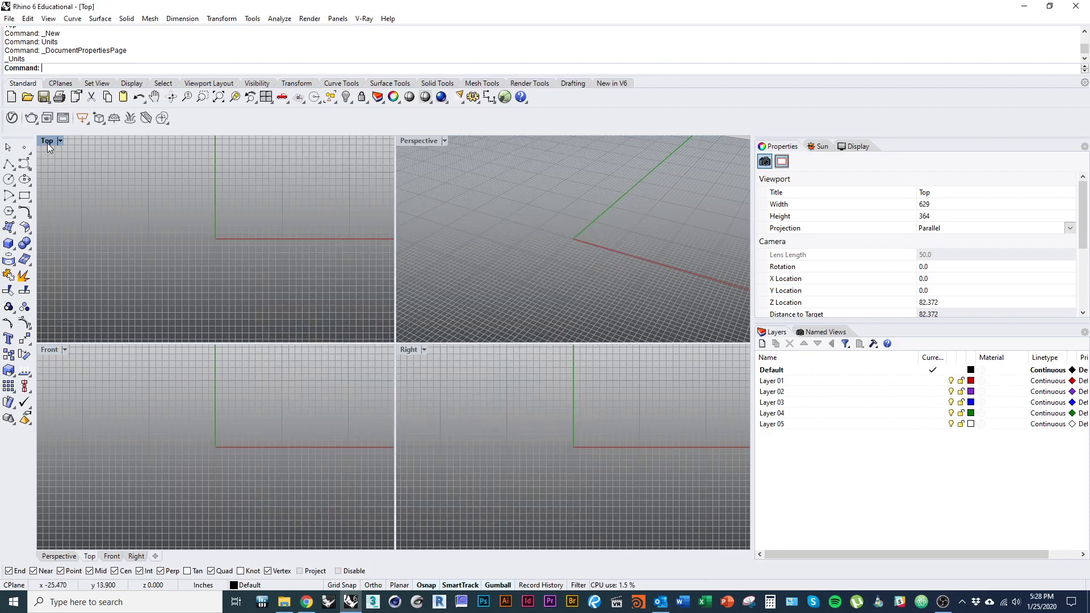
{"action": "scroll", "coordinate": [298, 373], "scroll_direction": "down", "scroll_amount": 1}
{"action": "right_click_drag", "start_coordinate": [298, 373], "coordinate": [275, 418]}
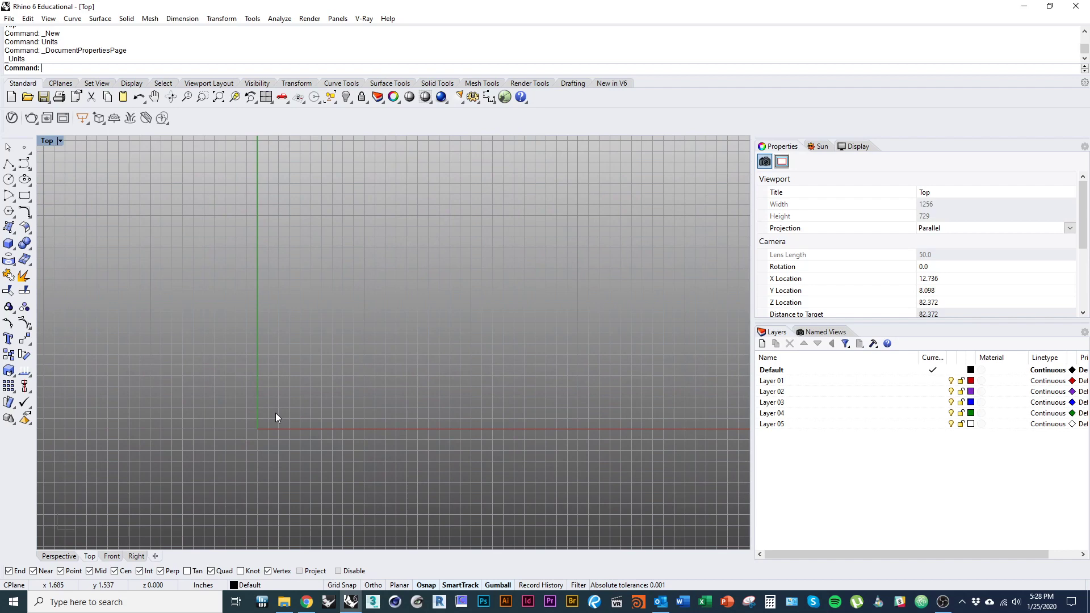
{"action": "type", "text": "box"}
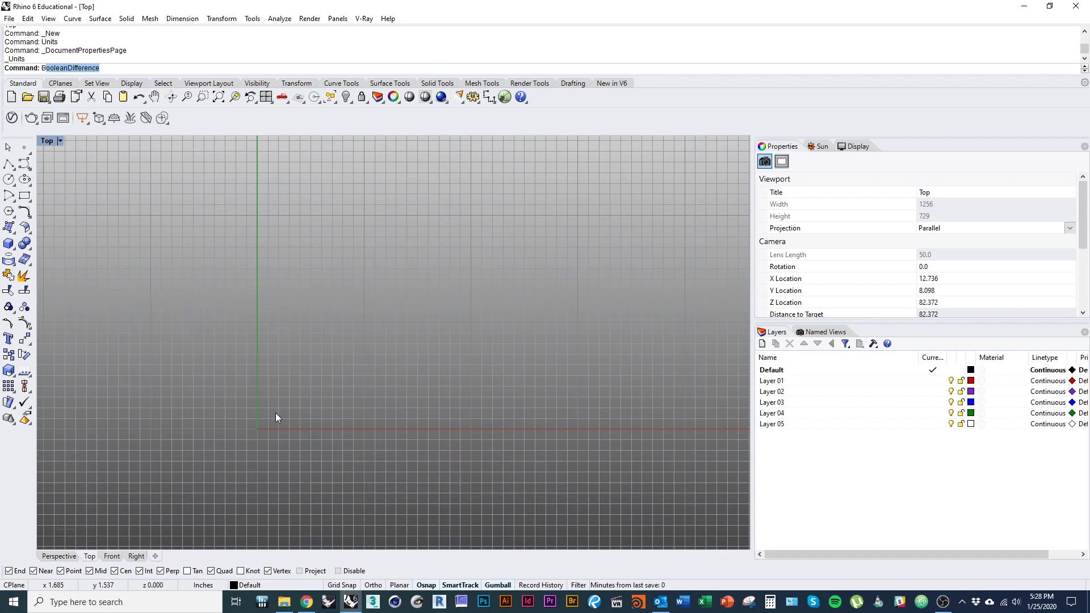
{"action": "key", "text": "Return"}
{"action": "right_click_drag", "start_coordinate": [310, 406], "coordinate": [326, 344], "text": "ctrl"}
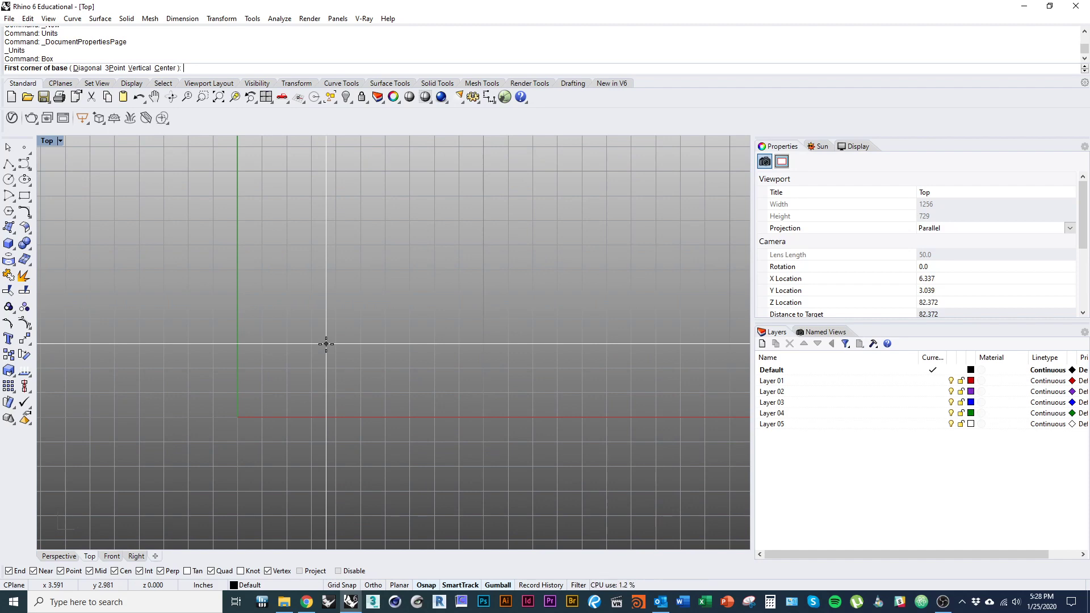
{"action": "type", "text": "0,0"}
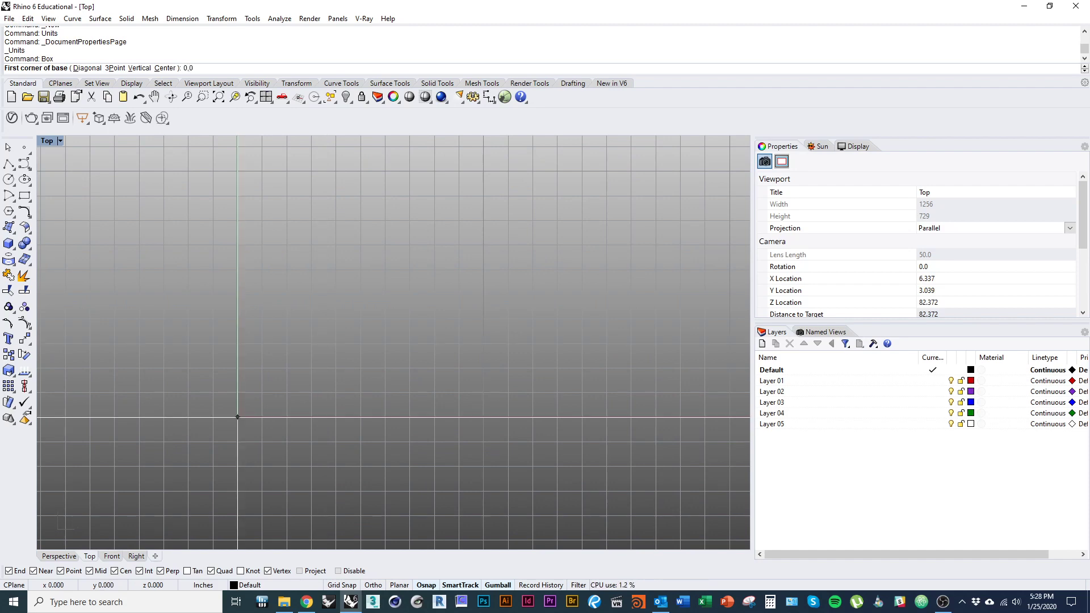
{"action": "key", "text": "Return"}
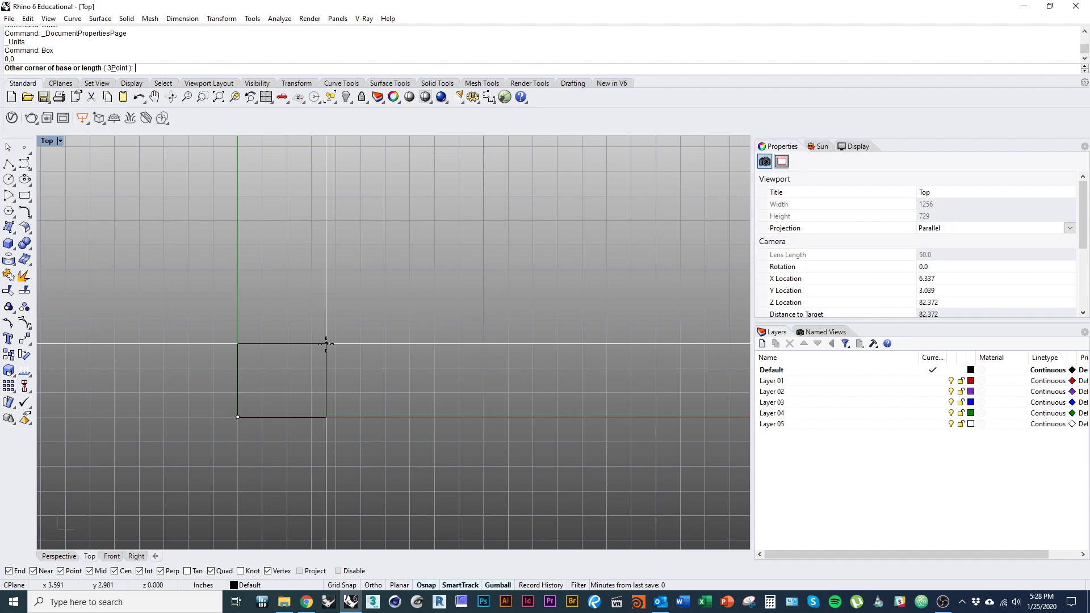
{"action": "type", "text": "2"}
{"action": "key", "text": "Return"}
{"action": "type", "text": "2"}
{"action": "key", "text": "Return"}
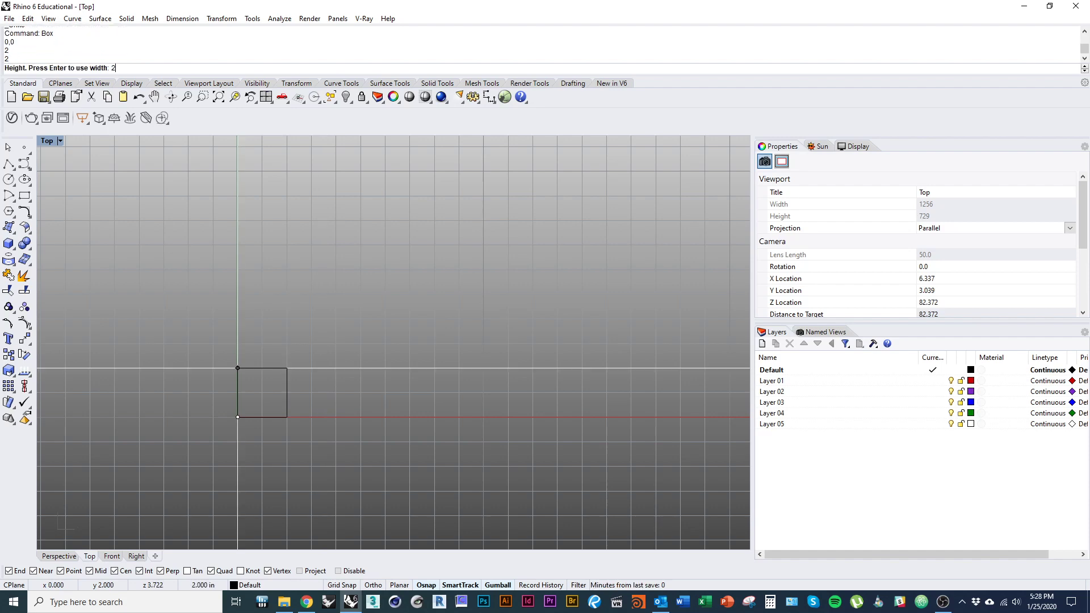
{"action": "type", "text": "2"}
{"action": "key", "text": "Return"}
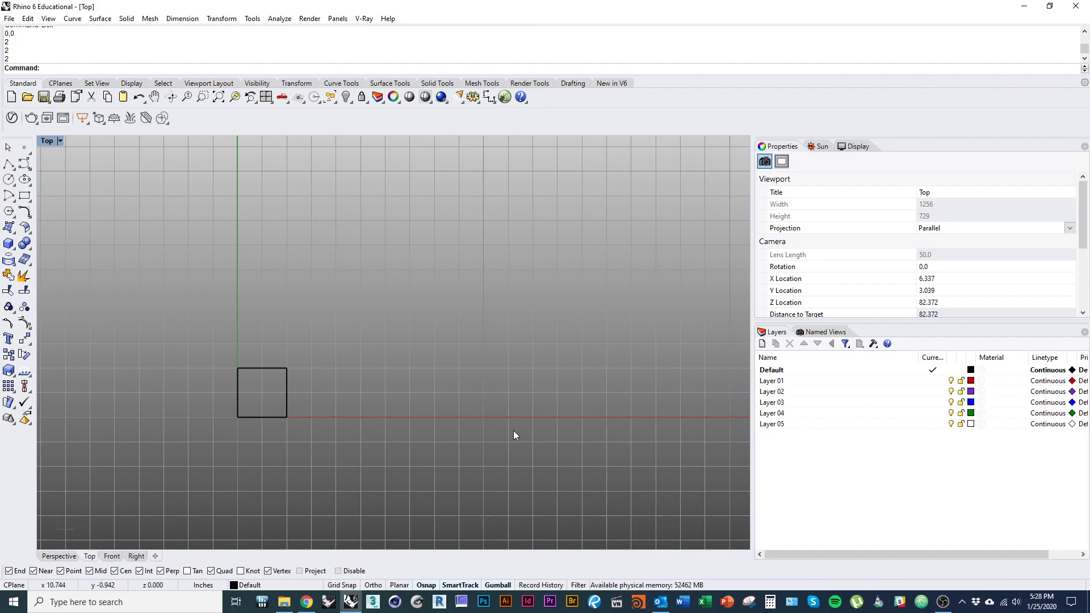
- Tilt the view to see the box in three dimensions, select the box and zoom to it
{"action": "right_click_drag", "start_coordinate": [513, 430], "coordinate": [474, 206], "text": "ctrl+shift"}
{"action": "right_click_drag", "start_coordinate": [458, 461], "coordinate": [446, 438], "text": "ctrl+shift"}
{"action": "left_click", "coordinate": [317, 396]}
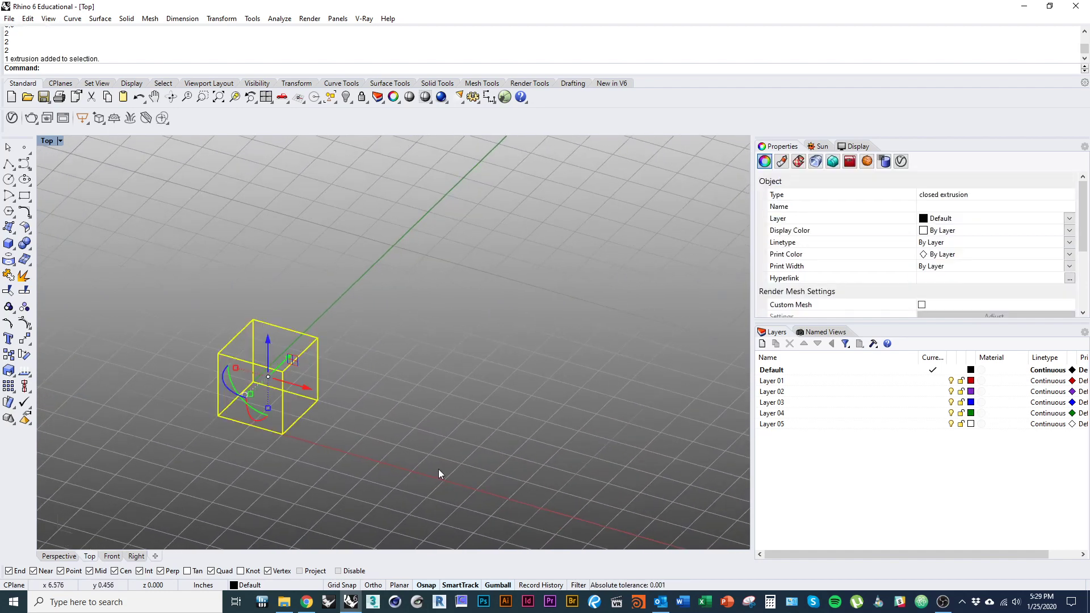
{"action": "type", "text": "z"}
{"action": "key", "text": "Return"}
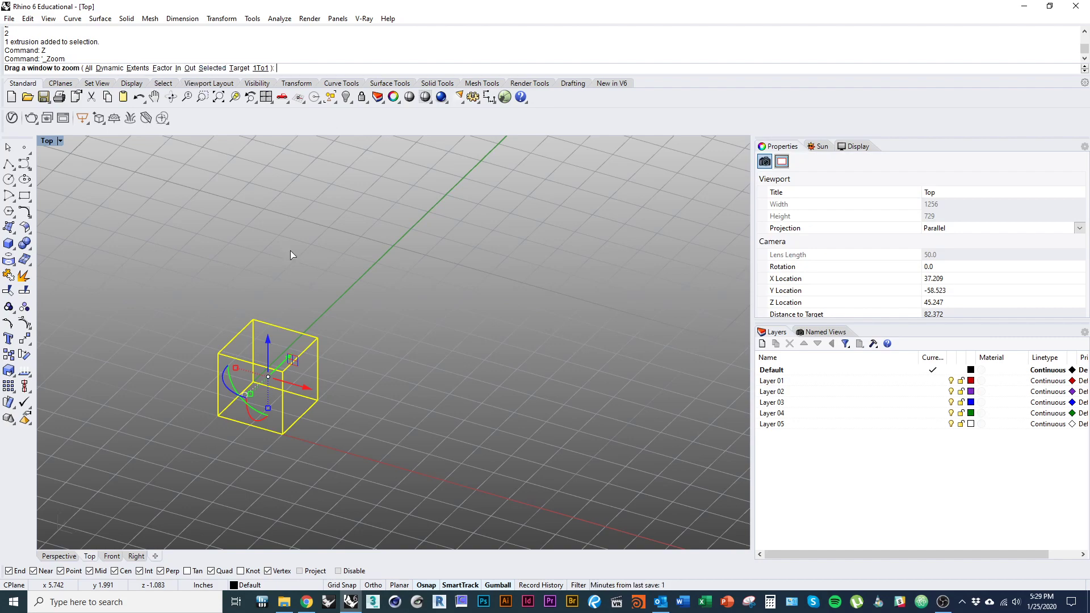
{"action": "type", "text": "s"}
{"action": "key", "text": "Return"}
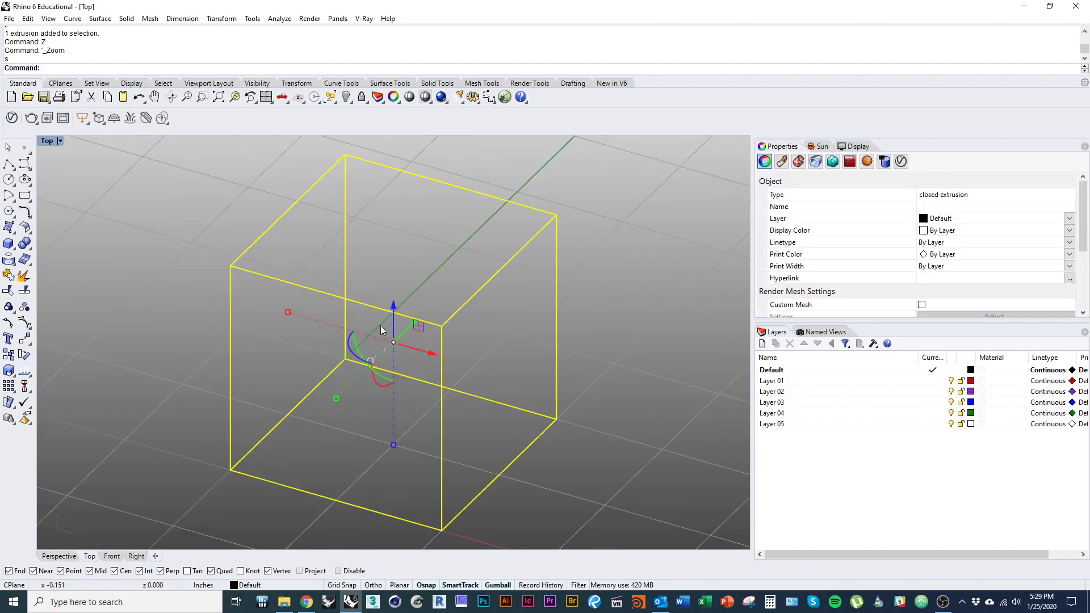
- Deselect the box and set the viewport's display mode to Ghosted
{"action": "right_click_drag", "start_coordinate": [376, 337], "coordinate": [551, 371]}
{"action": "scroll", "coordinate": [461, 415], "scroll_direction": "down", "scroll_amount": 5}
{"action": "left_click", "coordinate": [534, 449]}
{"action": "right_click_drag", "start_coordinate": [553, 455], "coordinate": [477, 466], "text": "ctrl+shift"}
{"action": "left_click", "coordinate": [54, 140]}
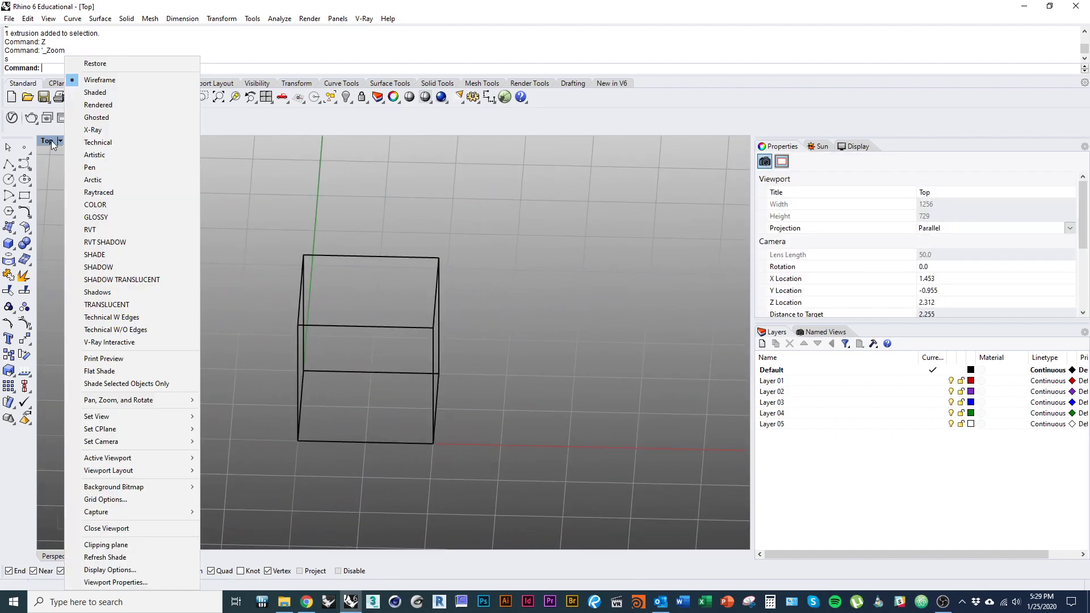
{"action": "left_click", "coordinate": [94, 130]}
{"action": "right_click_drag", "start_coordinate": [183, 245], "coordinate": [517, 434]}
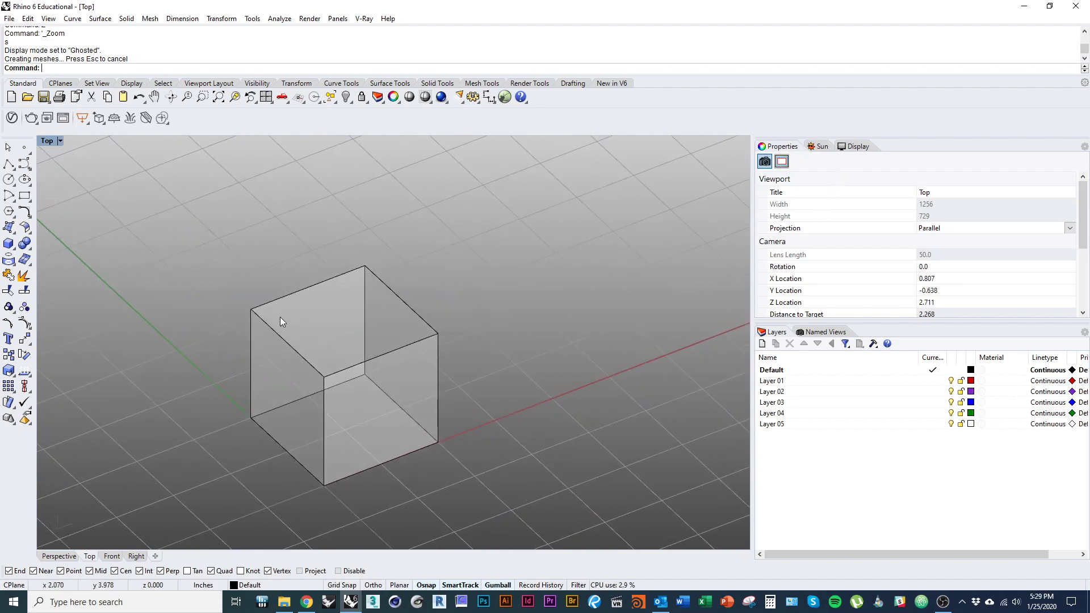
{"action": "right_click_drag", "start_coordinate": [280, 319], "coordinate": [511, 426], "text": "ctrl+shift"}
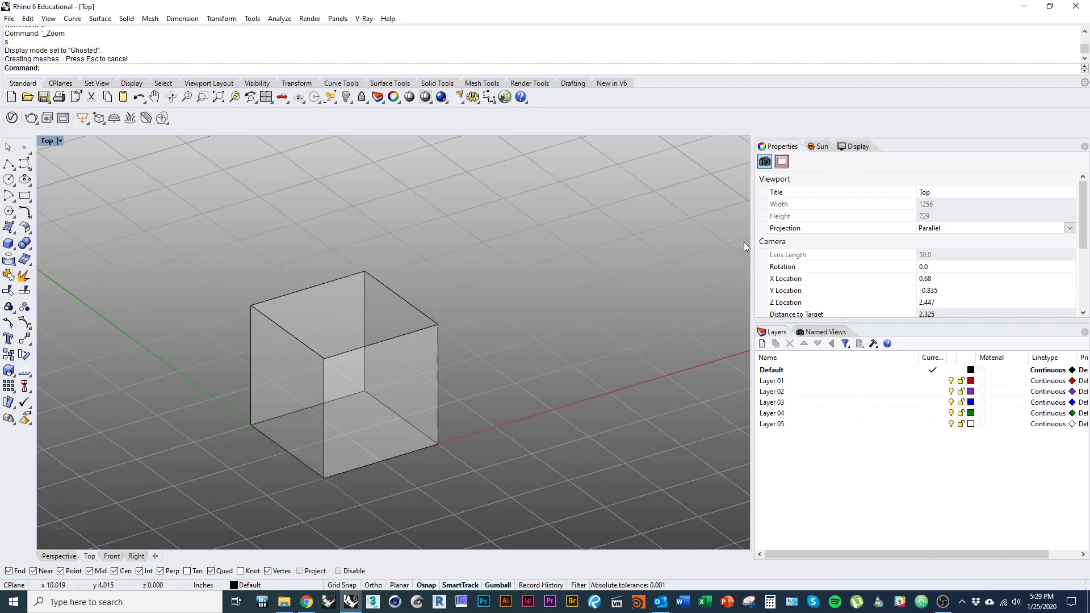
- Open the display properties, try a Ghosted transparency of 50 and settle on 80
{"action": "type", "text": "DisplayProperties"}
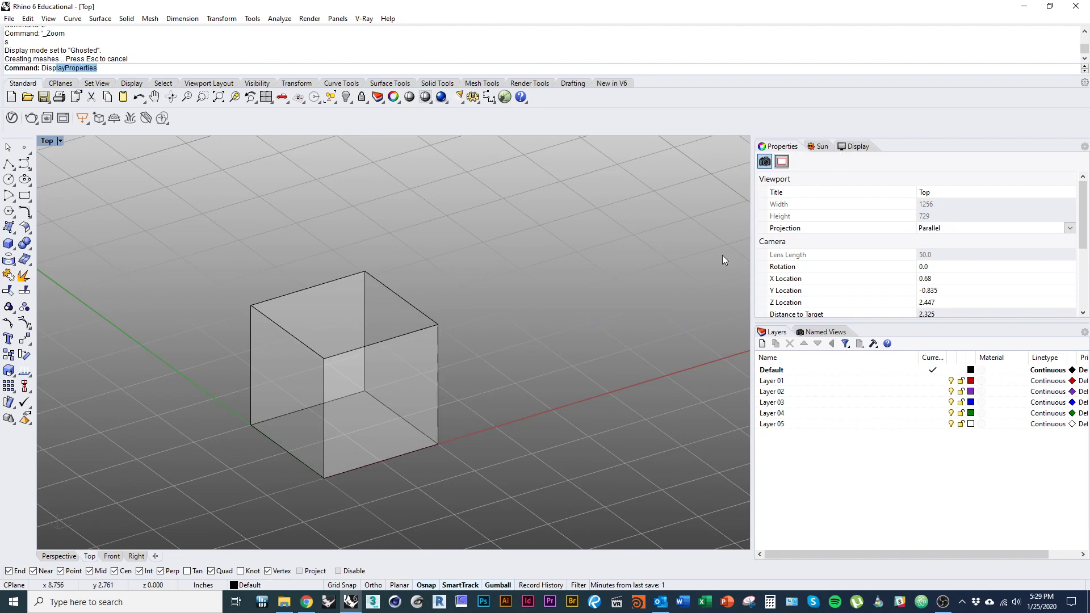
{"action": "key", "text": "Return"}
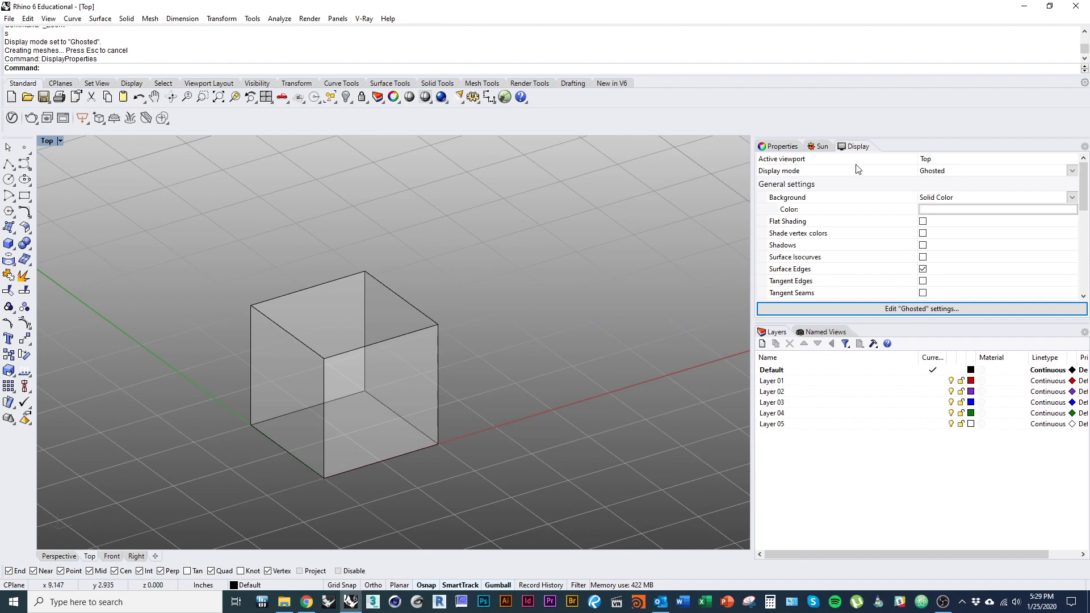
{"action": "scroll", "coordinate": [913, 223], "scroll_direction": "down", "scroll_amount": 5}
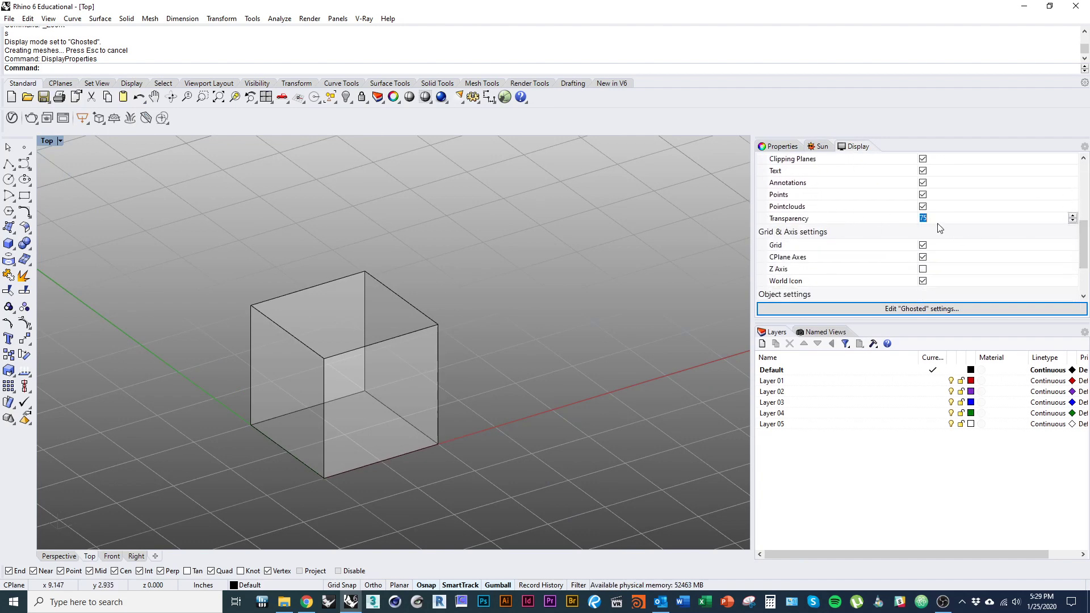
{"action": "type", "text": "50"}
{"action": "key", "text": "Return"}
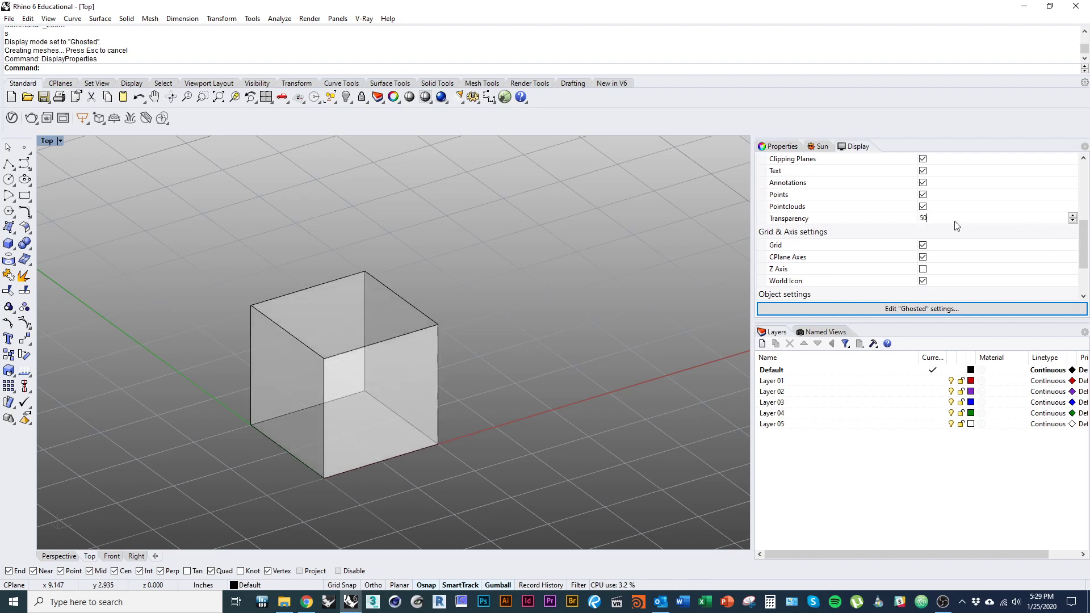
{"action": "left_click", "coordinate": [910, 221]}
{"action": "type", "text": "80"}
{"action": "key", "text": "Return"}
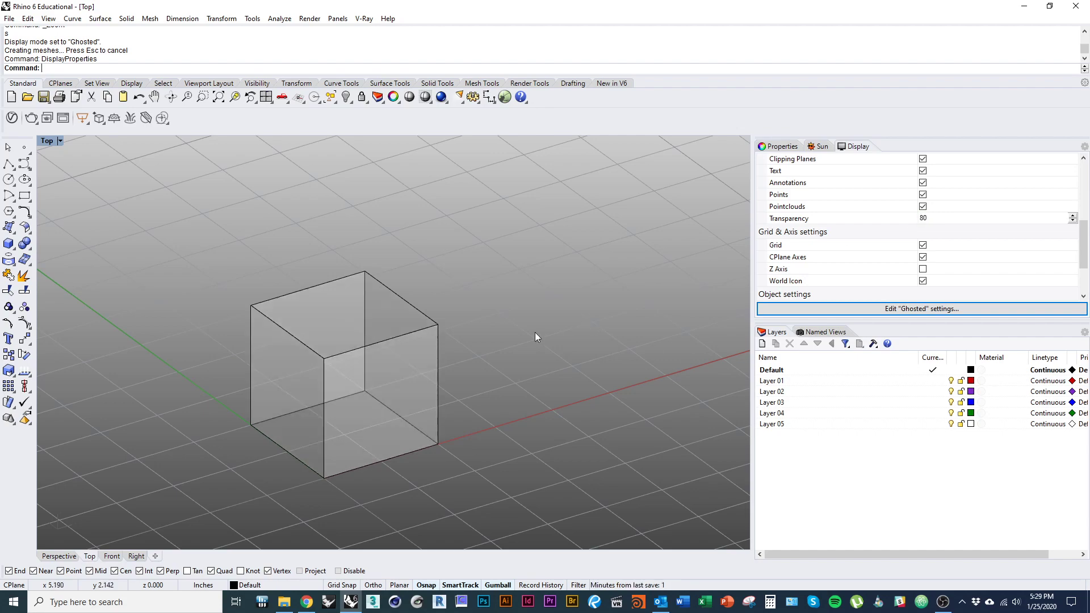
- Rename the Default layer as BoundingBox
{"action": "right_click_drag", "start_coordinate": [535, 332], "coordinate": [556, 363]}
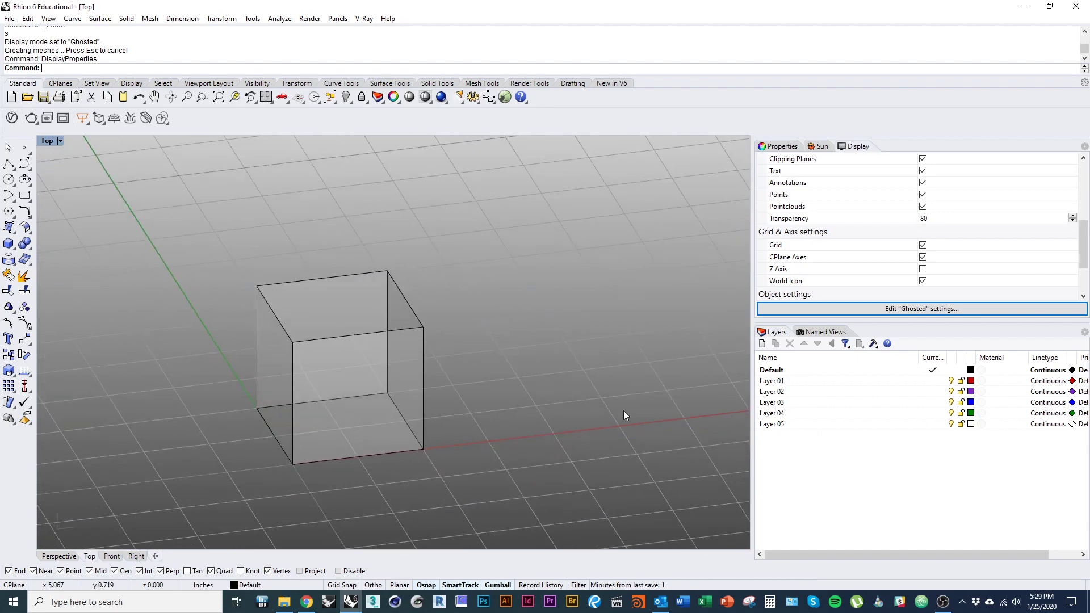
{"action": "left_click", "coordinate": [793, 381]}
{"action": "left_click", "coordinate": [781, 370]}
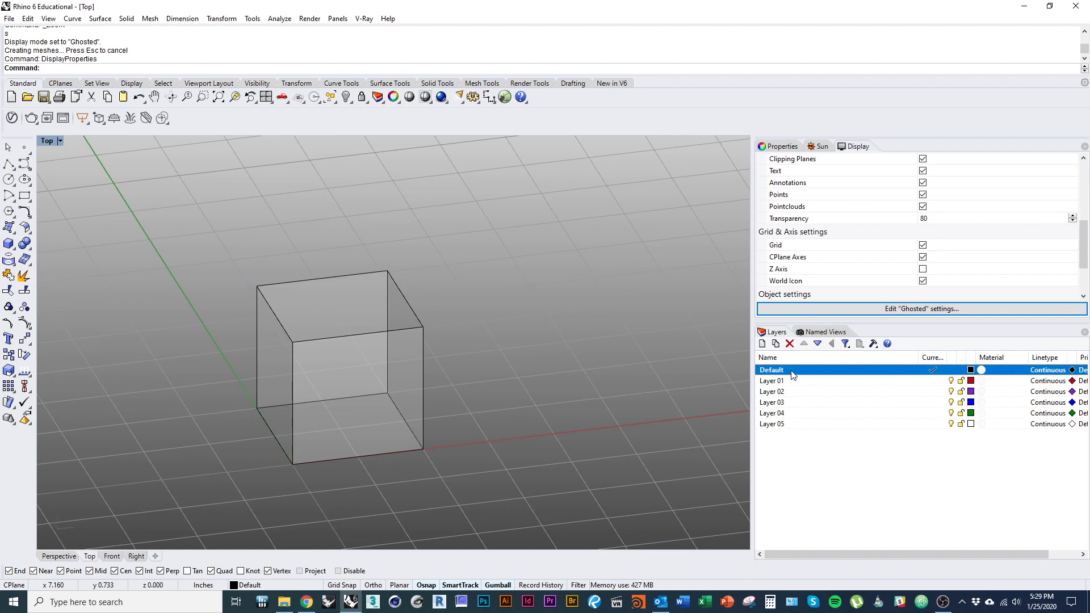
{"action": "left_click", "coordinate": [789, 372]}
{"action": "type", "text": "BoundingBox"}
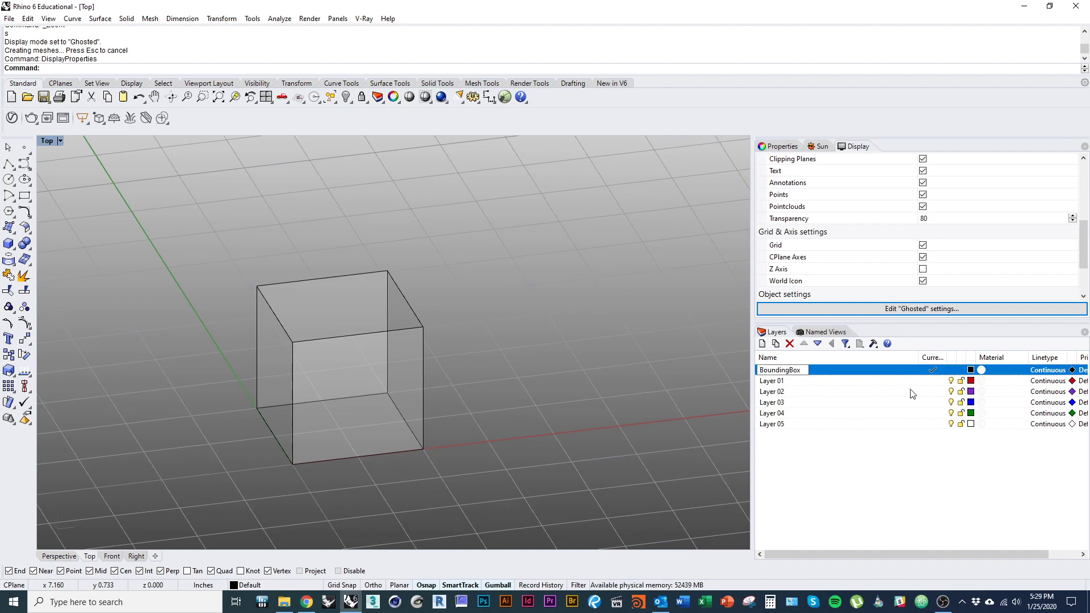
{"action": "key", "text": "Return"}
- Make Layer 01 the current layer and lock the BoundingBox layer
{"action": "left_click", "coordinate": [931, 381]}
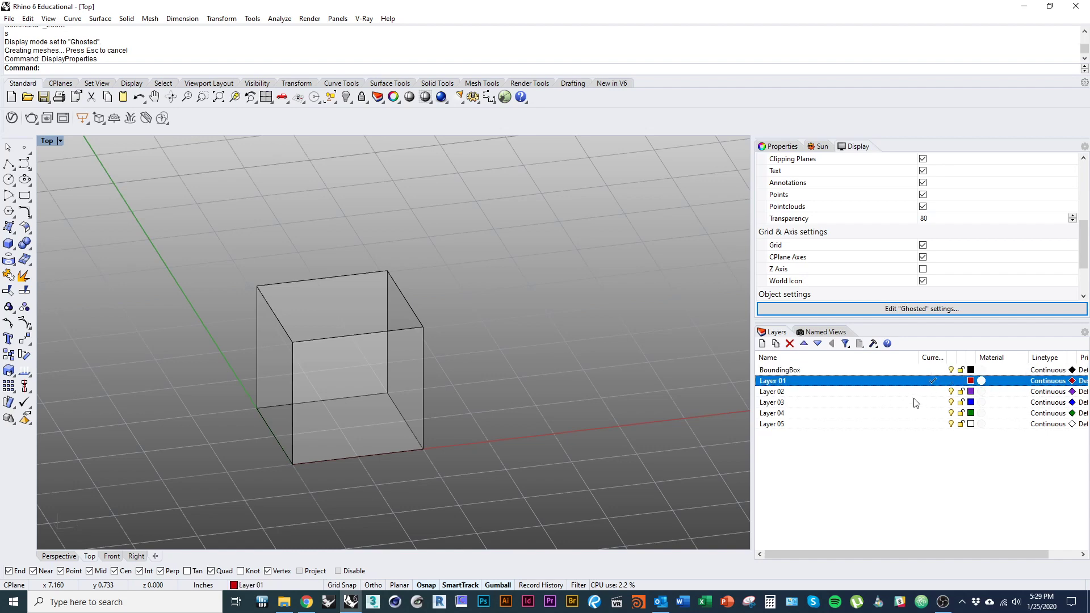
{"action": "left_click", "coordinate": [960, 370]}
{"action": "scroll", "coordinate": [496, 432], "scroll_direction": "down", "scroll_amount": 2}
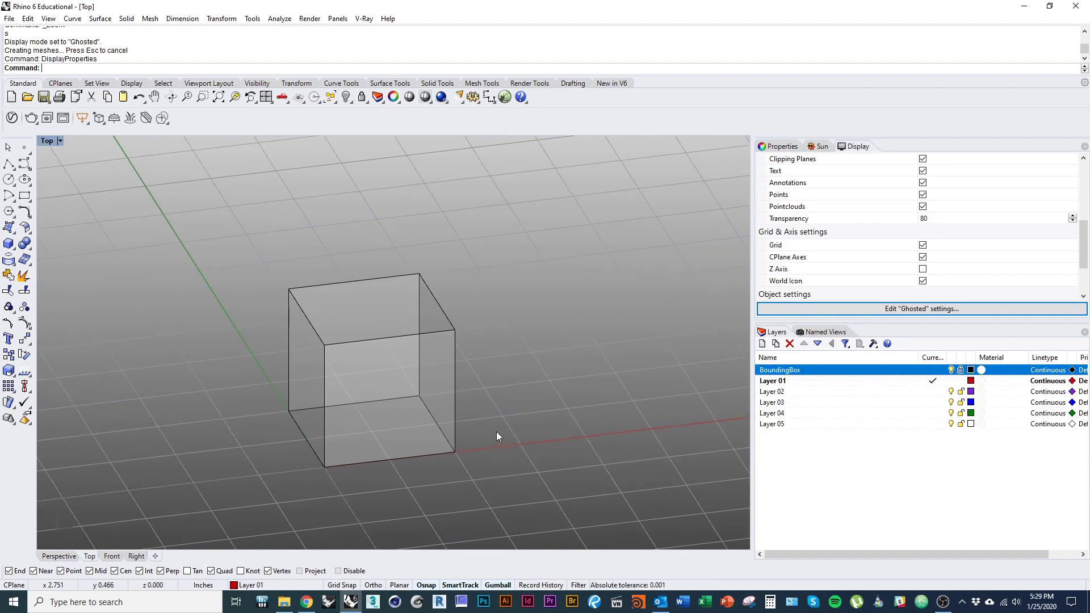
- Check the geometric types in the 3D print workshop document in the browser and return to Rhino
{"action": "right_click_drag", "start_coordinate": [495, 440], "coordinate": [469, 431]}
{"action": "key", "text": "alt+Tab"}
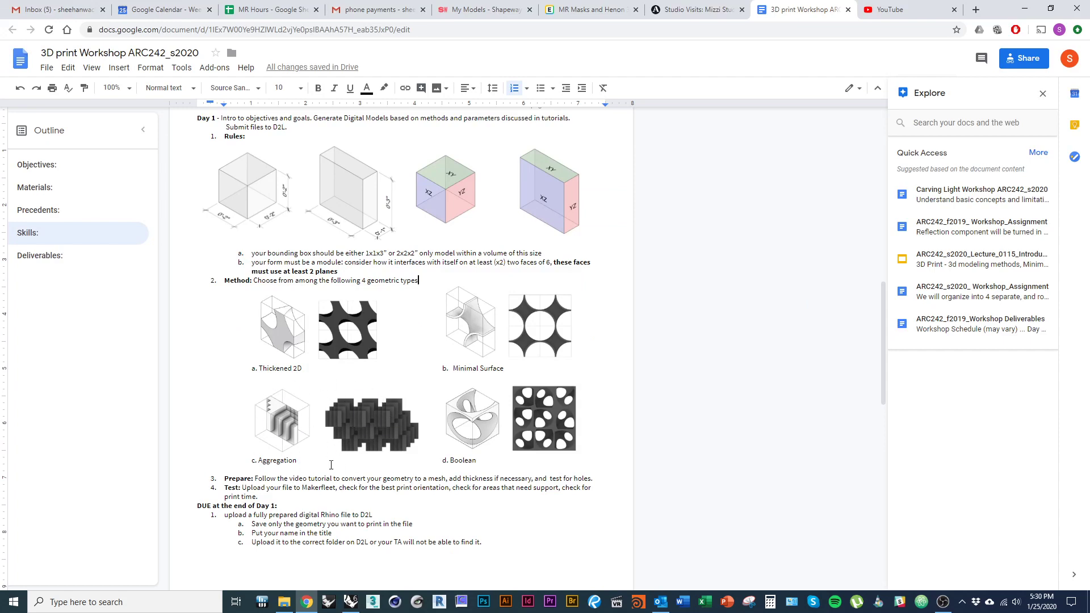
{"action": "key", "text": "alt+Tab"}
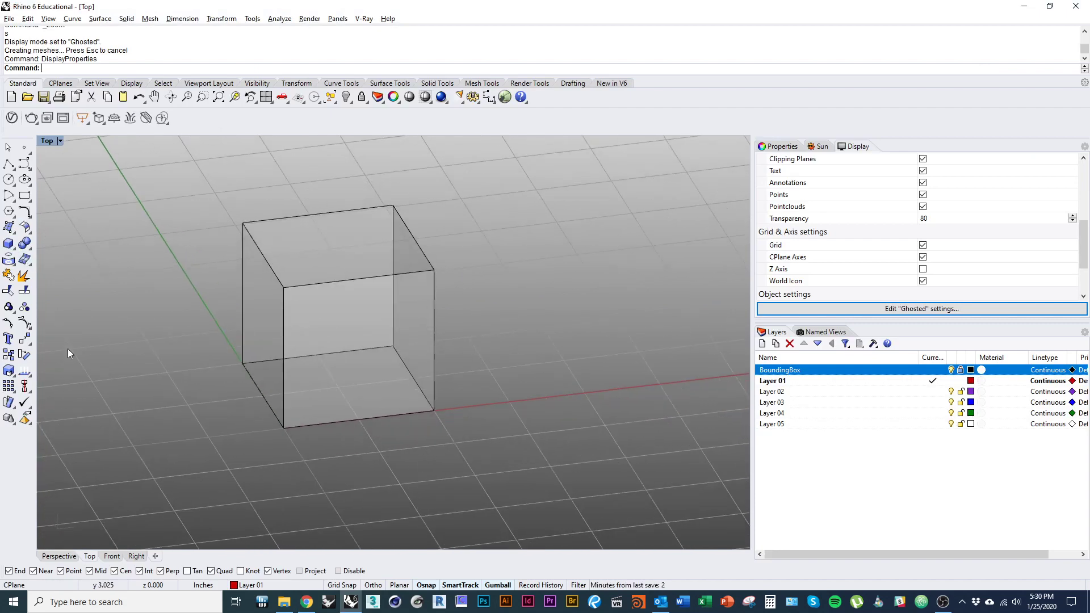
{"action": "left_click", "coordinate": [8, 244]}
{"action": "scroll", "coordinate": [340, 434], "scroll_direction": "up", "scroll_amount": 5}
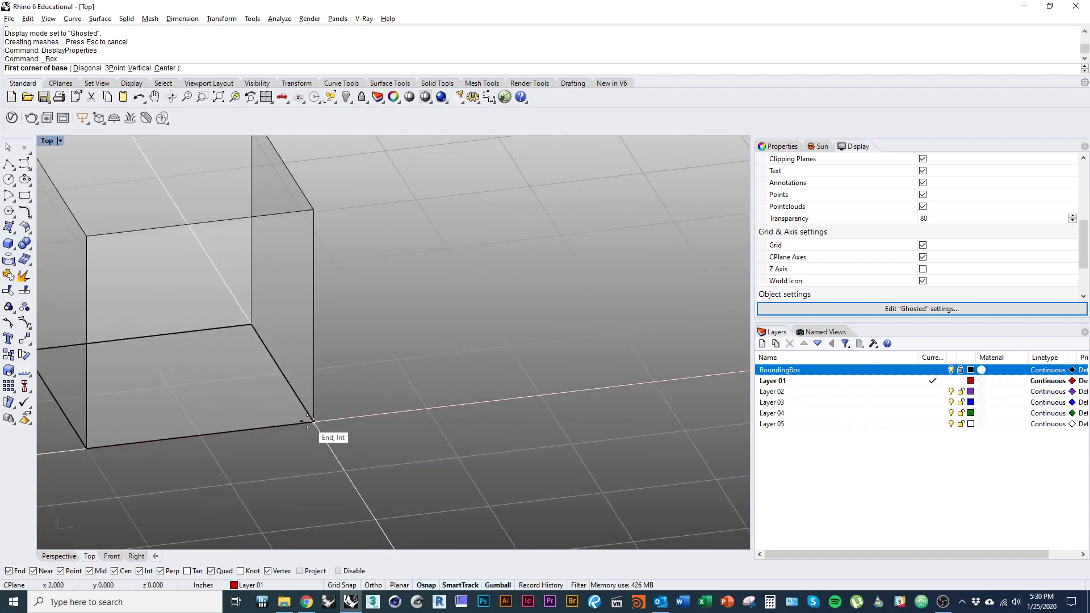
{"action": "key", "text": "Escape"}
{"action": "right_click_drag", "start_coordinate": [196, 386], "coordinate": [266, 437]}
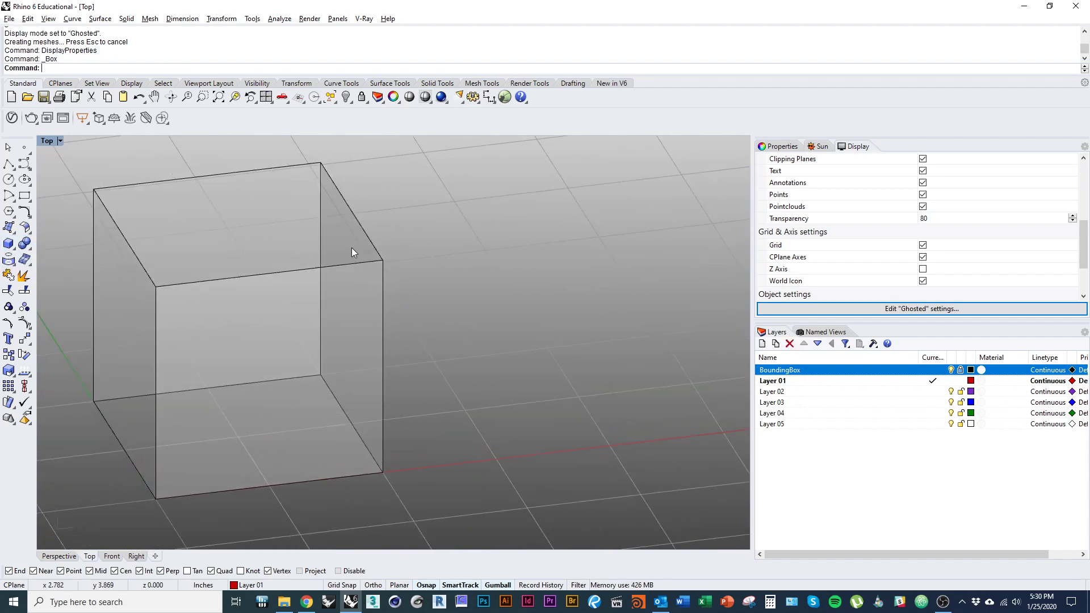
- Create a 0.25 inch cube on Layer 01, starting from the bounding box's base corner at the origin
{"action": "left_click", "coordinate": [8, 245]}
{"action": "right_click_drag", "start_coordinate": [220, 391], "coordinate": [231, 317]}
{"action": "left_click", "coordinate": [165, 425]}
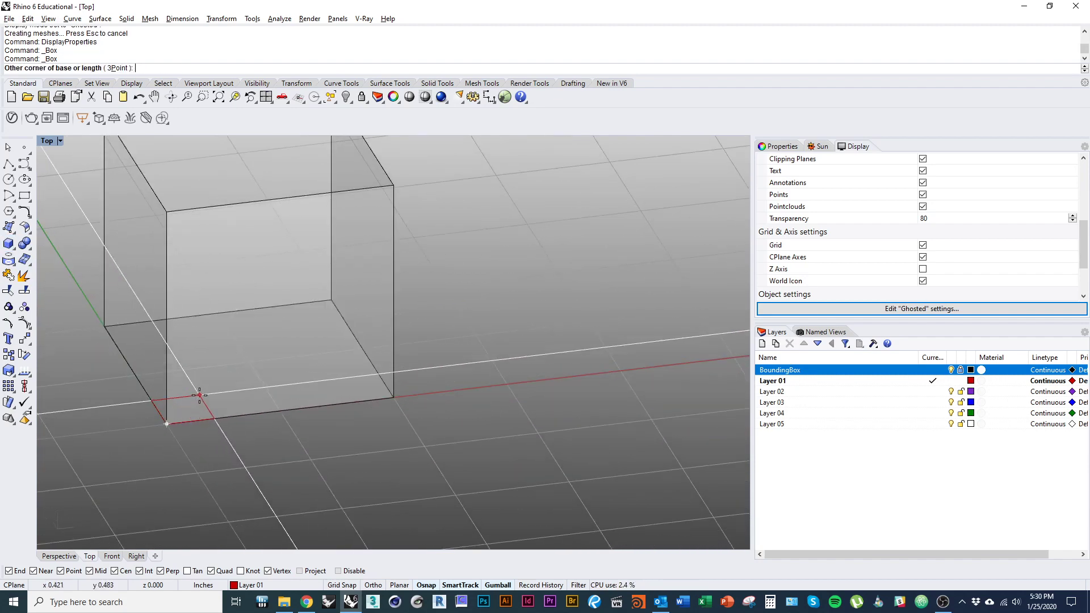
{"action": "type", "text": ".25"}
{"action": "key", "text": "Return"}
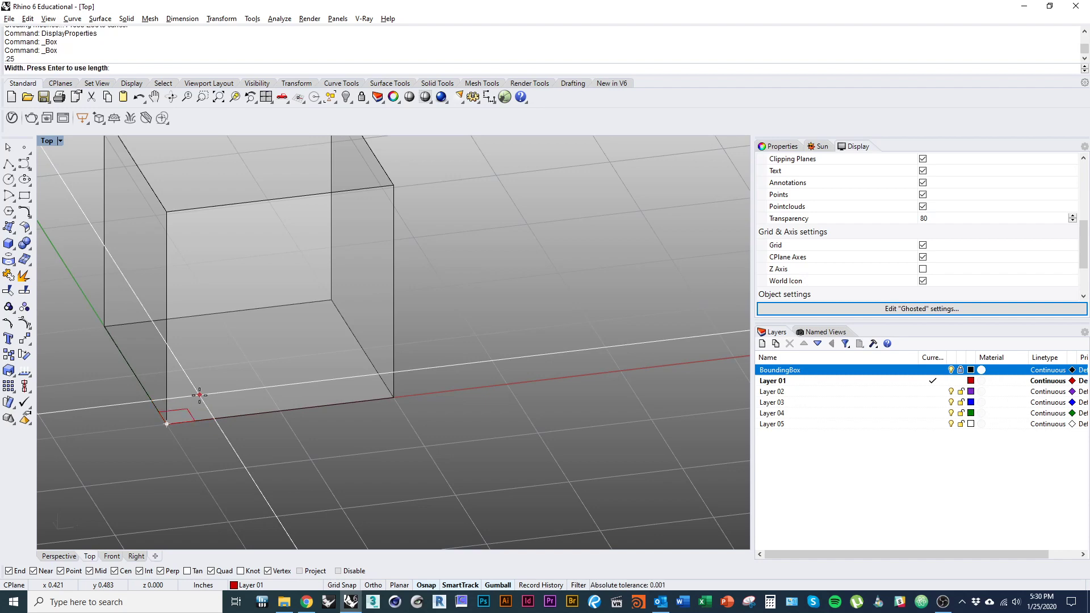
{"action": "key", "text": "Return"}
{"action": "key", "text": "Return"}
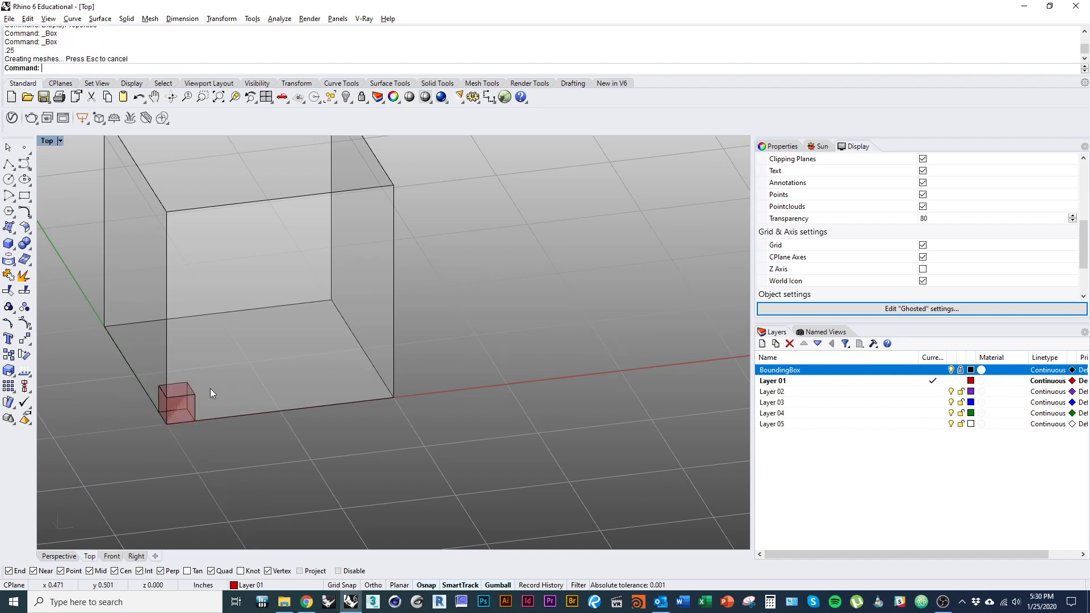
- Scale the 0.25 inch cube to twice its size from the bounding box corner at the origin
{"action": "mouse_move", "coordinate": [210, 388]}
{"action": "right_mouse_down", "text": "ctrl+shift"}
{"action": "mouse_move", "coordinate": [180, 377]}
{"action": "mouse_move", "coordinate": [194, 390]}
{"action": "right_mouse_up", "text": "ctrl+shift"}
{"action": "left_click", "coordinate": [193, 410]}
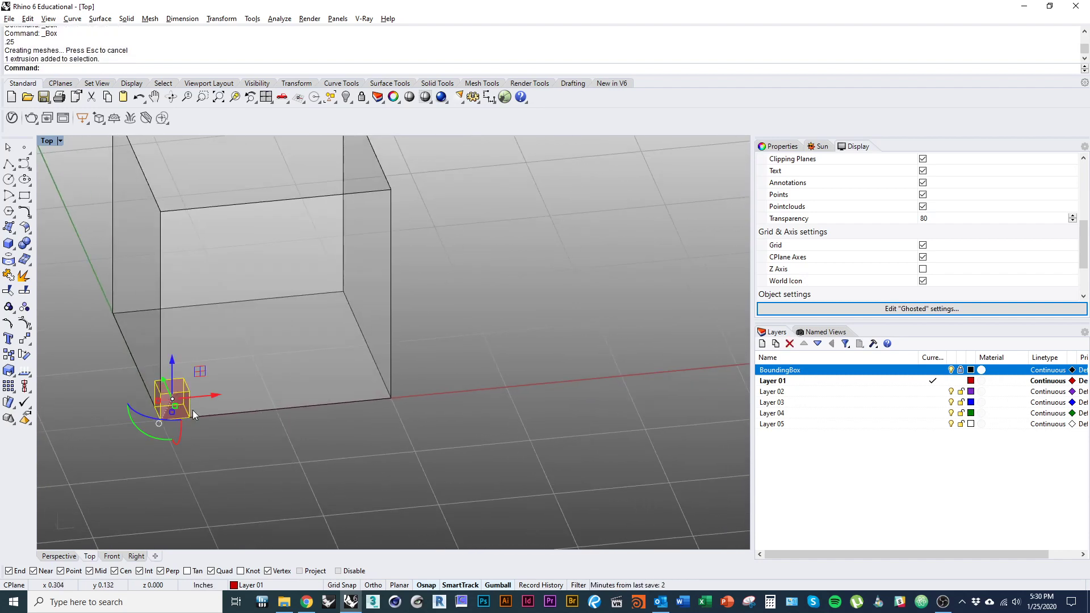
{"action": "type", "text": "s"}
{"action": "key", "text": "Return"}
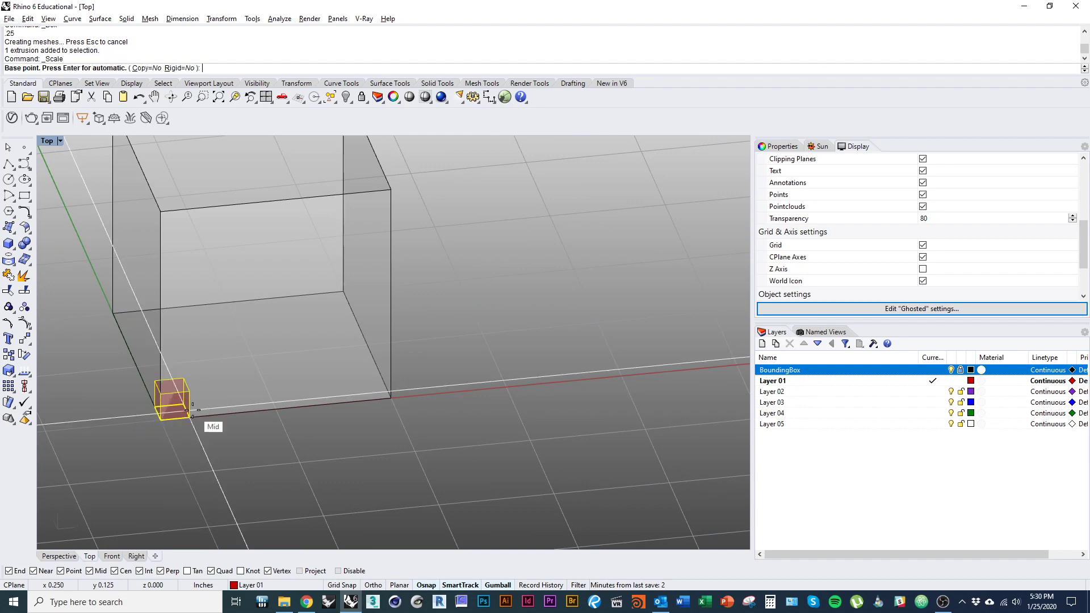
{"action": "left_click", "coordinate": [160, 421]}
{"action": "left_click", "coordinate": [174, 418]}
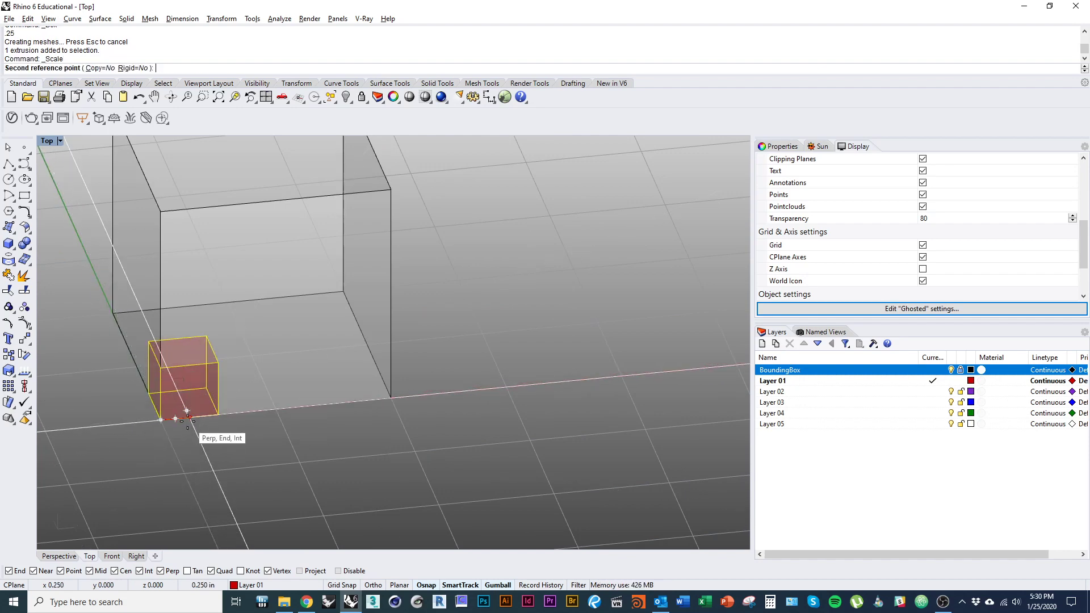
{"action": "left_click", "coordinate": [190, 417]}
{"action": "key", "text": "Escape"}
{"action": "scroll", "coordinate": [272, 487], "scroll_direction": "down", "scroll_amount": 5}
- Review the bounding box rules and geometric types in the 3D print workshop document in the browser and return to Rhino
{"action": "key", "text": "alt+Tab"}
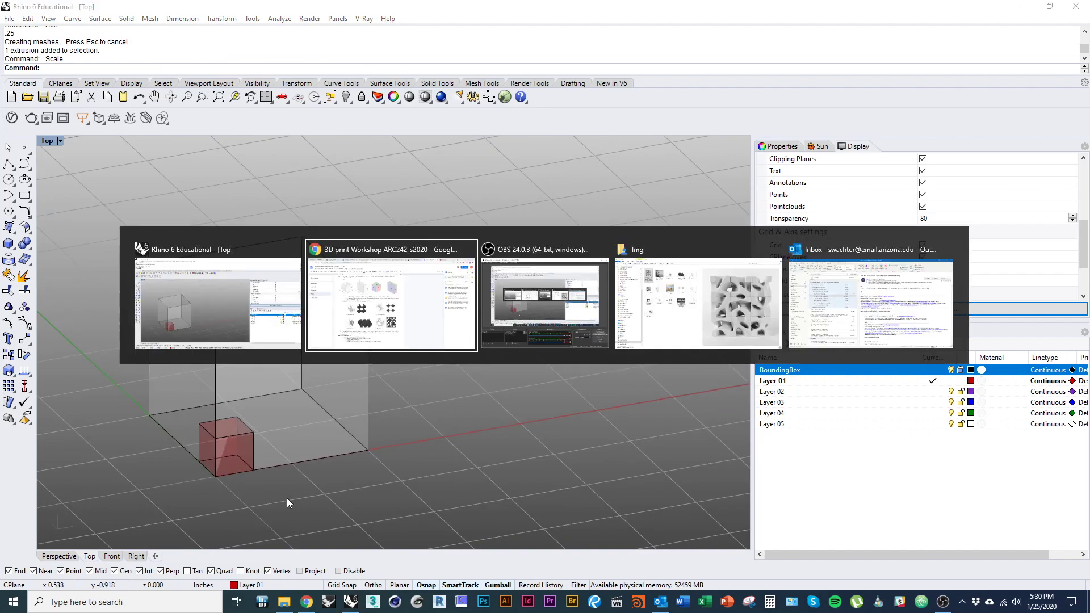
{"action": "scroll", "coordinate": [223, 231], "scroll_direction": "up", "scroll_amount": 10}
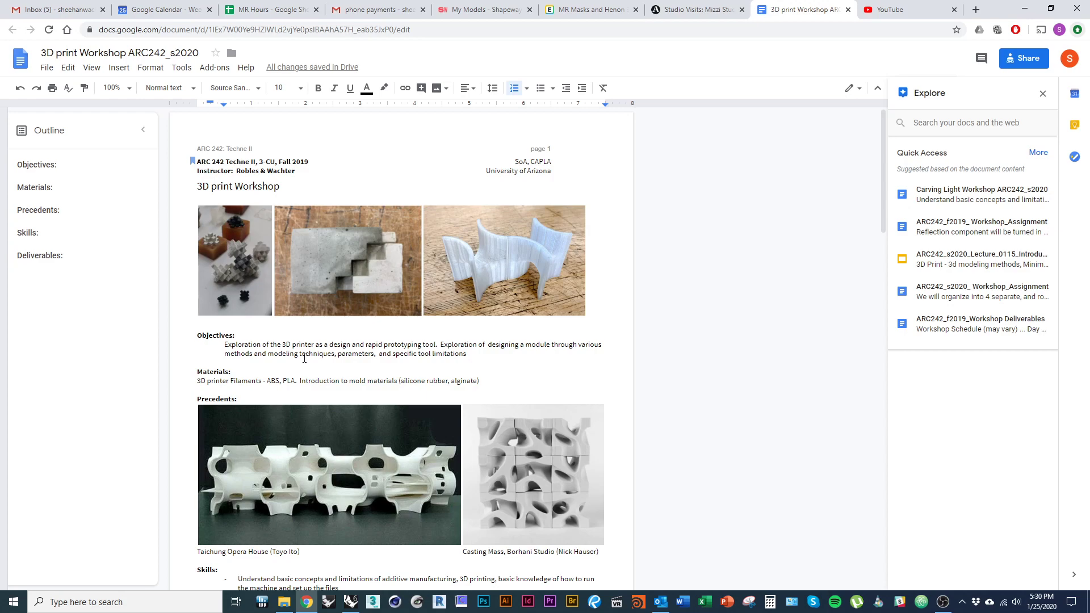
{"action": "scroll", "coordinate": [262, 250], "scroll_direction": "down", "scroll_amount": 9}
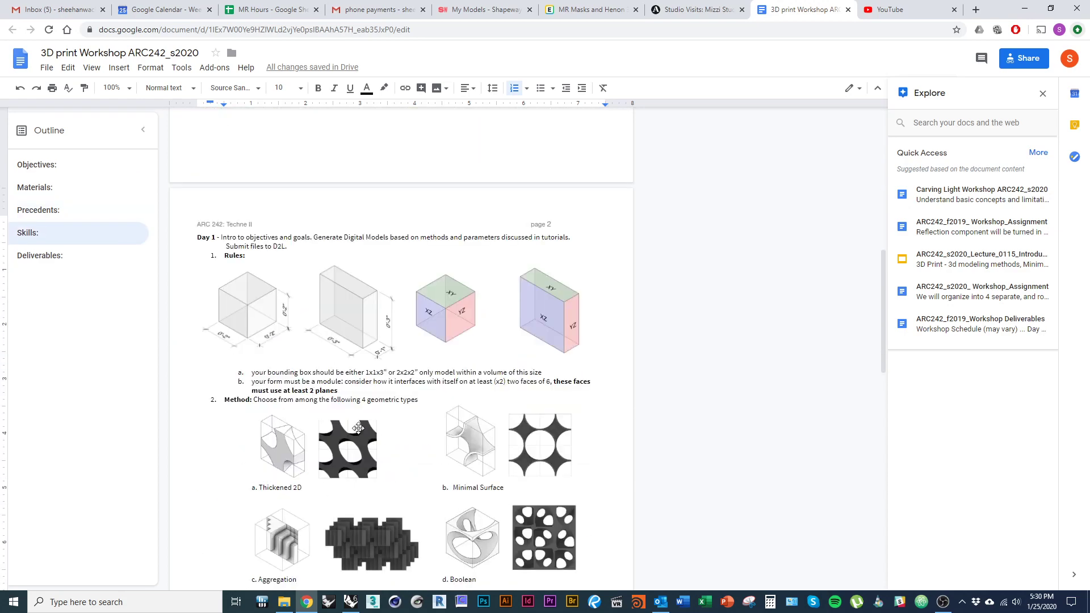
{"action": "scroll", "coordinate": [357, 431], "scroll_direction": "down", "scroll_amount": 1}
{"action": "key", "text": "alt+Tab"}
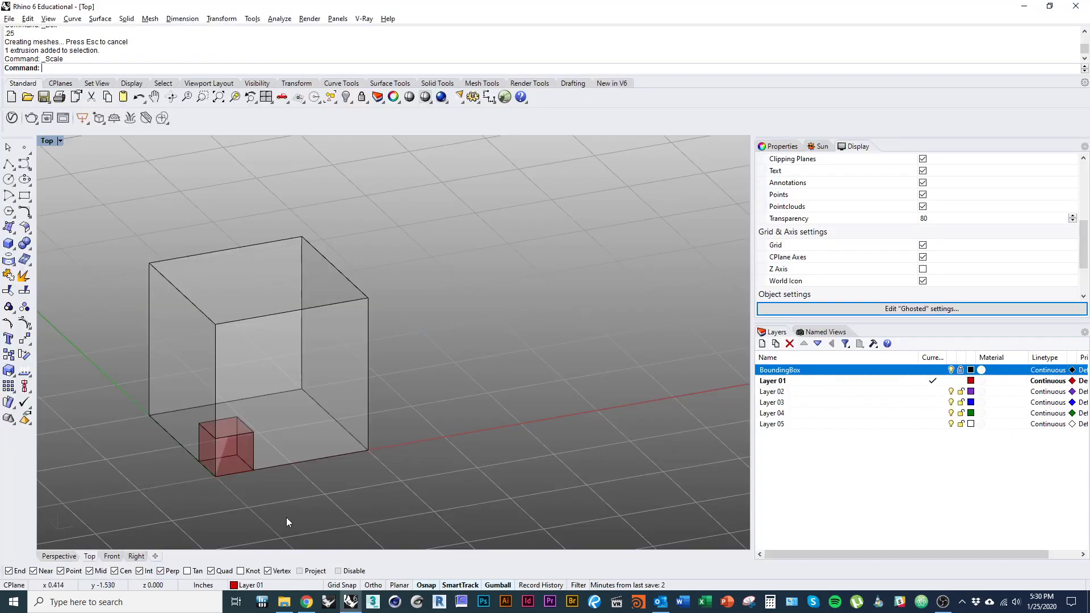
- Copy the cube three times end to end along the X axis to fill the bounding box's front bottom edge
{"action": "right_click_drag", "start_coordinate": [236, 479], "coordinate": [292, 492]}
{"action": "left_click", "coordinate": [239, 476]}
{"action": "scroll", "coordinate": [289, 492], "scroll_direction": "up", "scroll_amount": 4}
{"action": "type", "text": "c"}
{"action": "key", "text": "Return"}
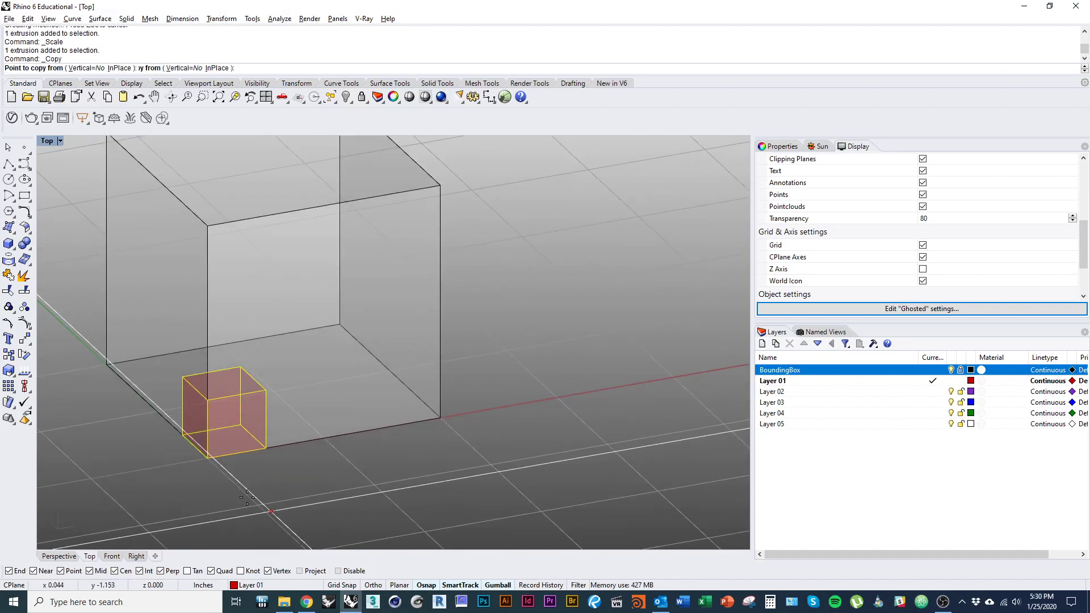
{"action": "left_click", "coordinate": [207, 458]}
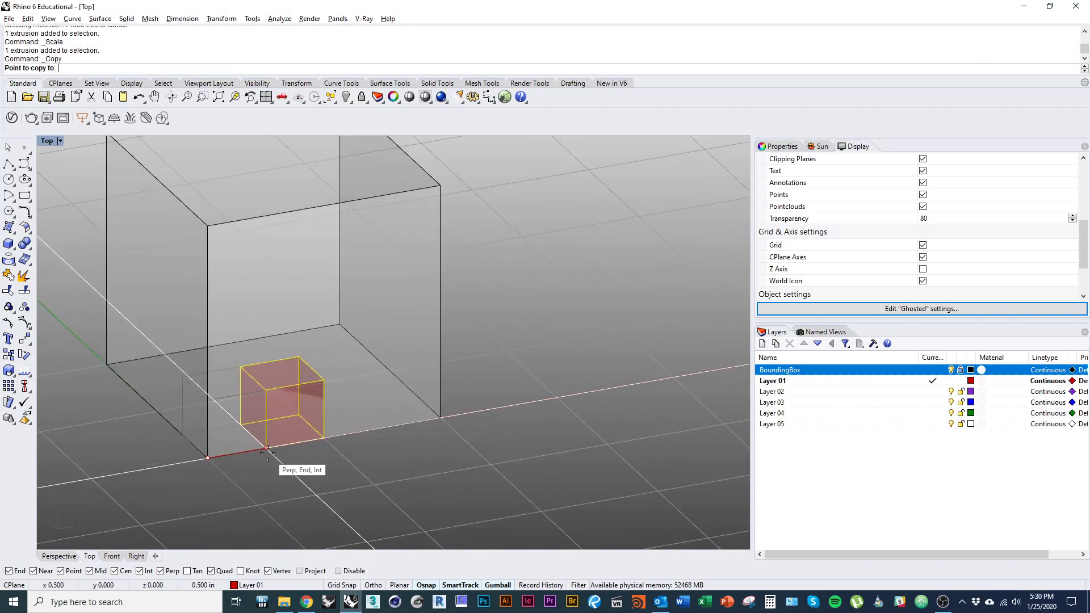
{"action": "left_click", "coordinate": [265, 448]}
{"action": "left_click", "coordinate": [324, 438]}
{"action": "left_click", "coordinate": [383, 439]}
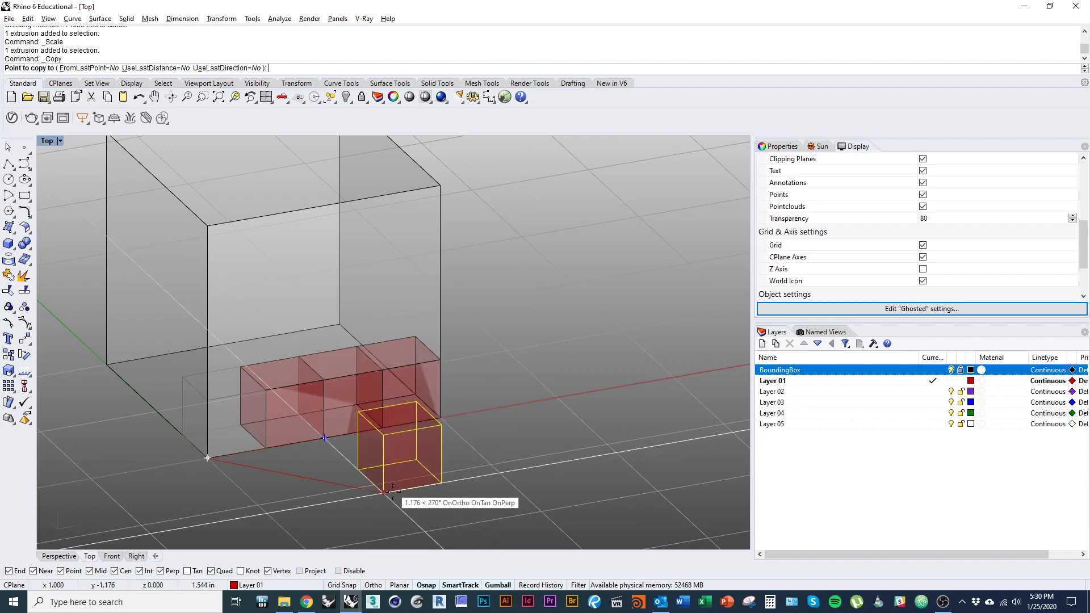
{"action": "key", "text": "Return"}
- Copy the row of four cubes three times along the Y axis to cover the bounding box's base
{"action": "scroll", "coordinate": [340, 500], "scroll_direction": "up", "scroll_amount": 5}
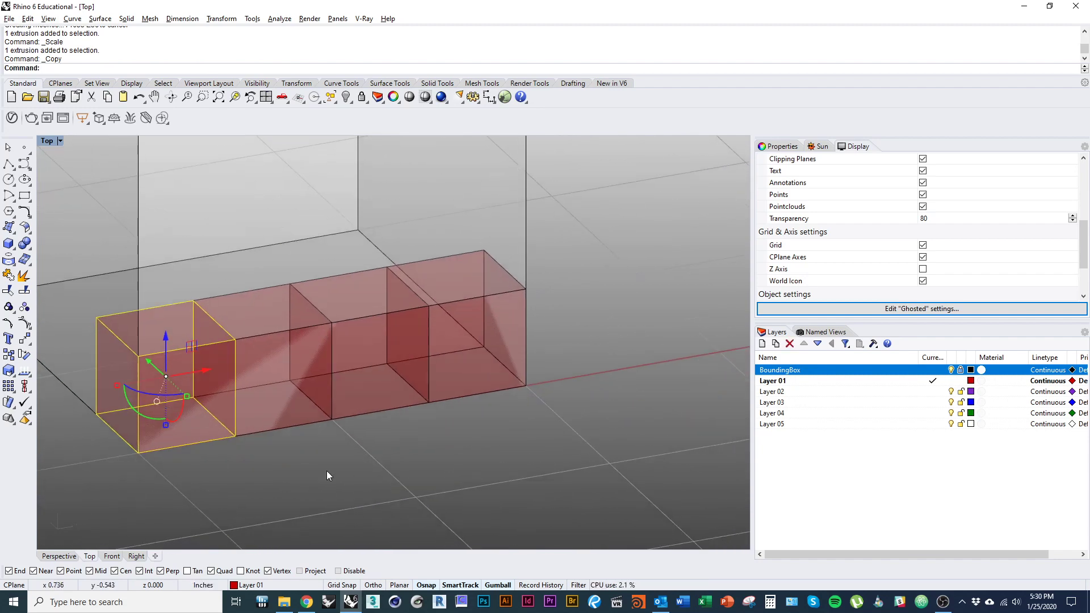
{"action": "scroll", "coordinate": [335, 463], "scroll_direction": "down", "scroll_amount": 4}
{"action": "right_click_drag", "start_coordinate": [384, 442], "coordinate": [339, 465]}
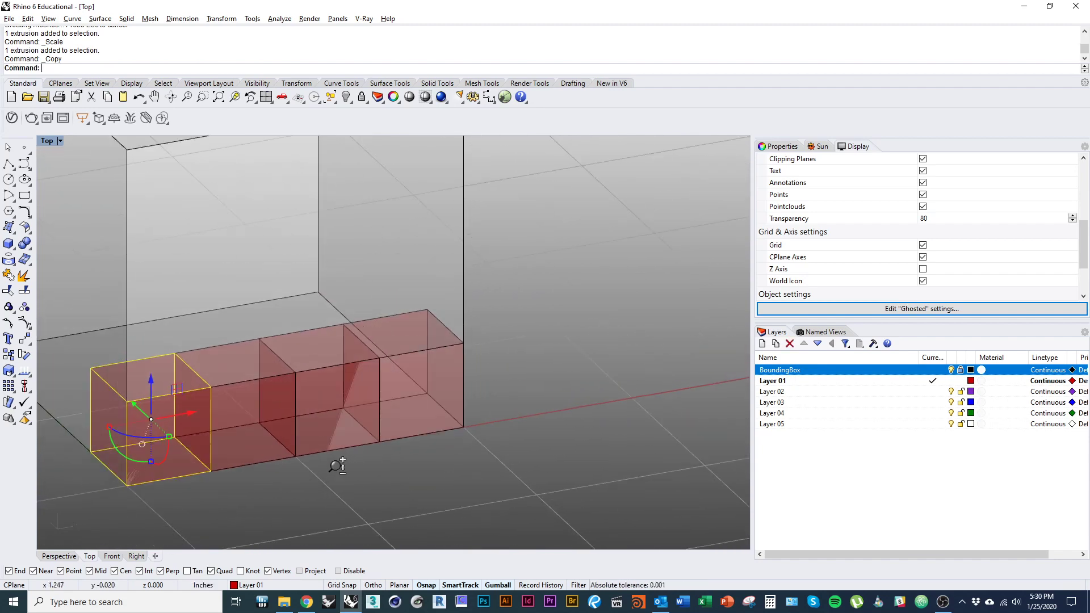
{"action": "left_click_drag", "start_coordinate": [397, 512], "coordinate": [177, 356]}
{"action": "right_click_drag", "start_coordinate": [252, 461], "coordinate": [274, 441]}
{"action": "right_click", "coordinate": [233, 474]}
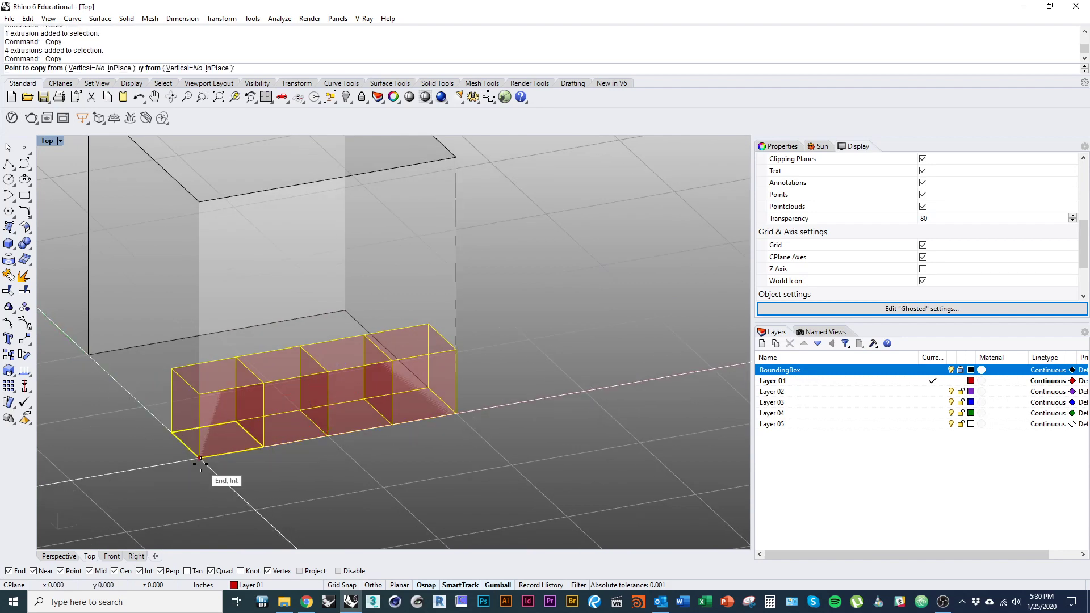
{"action": "left_click", "coordinate": [200, 457]}
{"action": "left_click", "coordinate": [172, 433]}
{"action": "left_click", "coordinate": [144, 407]}
{"action": "left_click", "coordinate": [116, 380]}
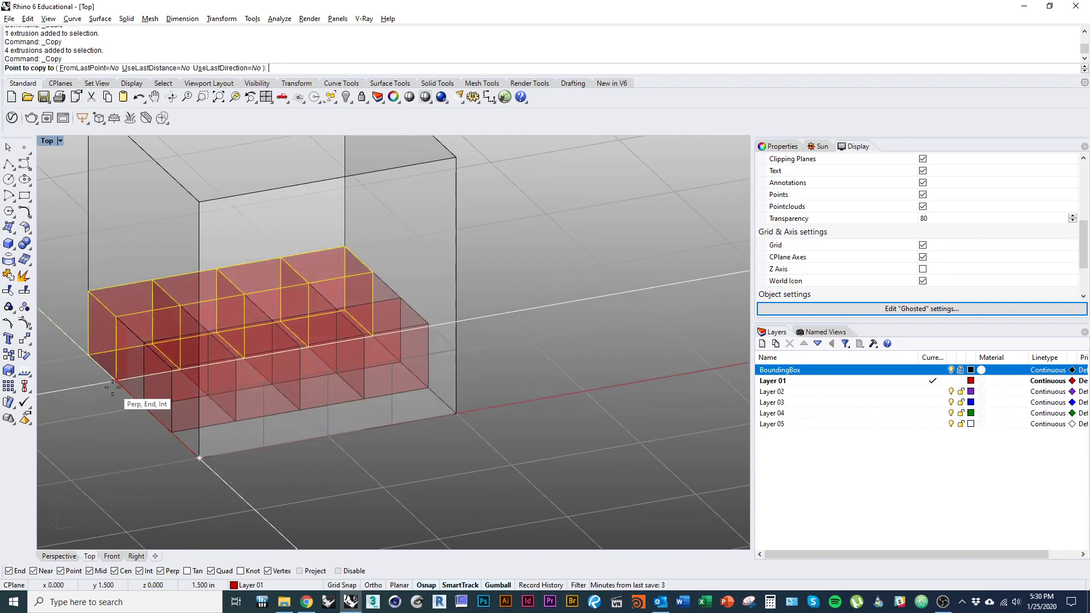
{"action": "right_click", "coordinate": [122, 389]}
- Copy the 16-cube base layer three times vertically, stacking the layers to fill the bounding box
{"action": "scroll", "coordinate": [194, 423], "scroll_direction": "down", "scroll_amount": 5}
{"action": "left_click", "coordinate": [132, 476]}
{"action": "left_click_drag", "start_coordinate": [132, 475], "coordinate": [383, 377]}
{"action": "scroll", "coordinate": [336, 415], "scroll_direction": "up", "scroll_amount": 3}
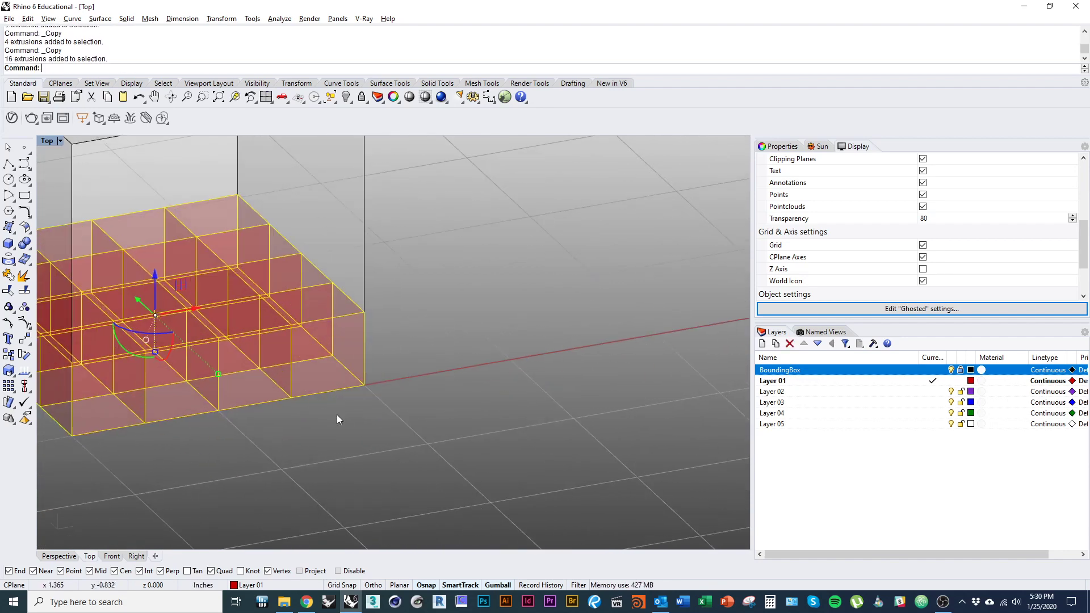
{"action": "right_click", "coordinate": [345, 421]}
{"action": "left_click", "coordinate": [364, 385]}
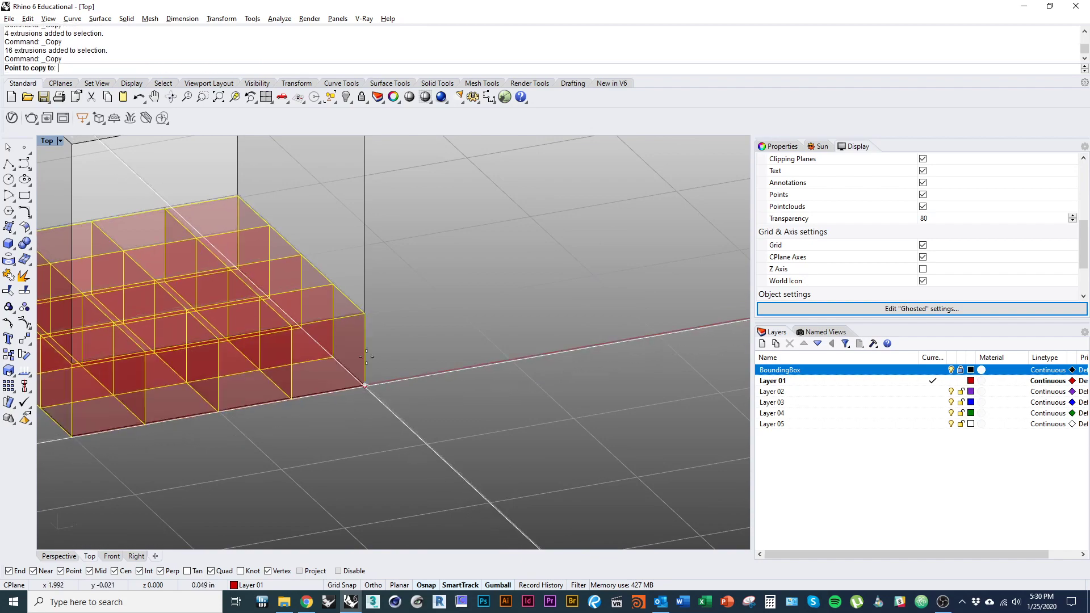
{"action": "left_click", "coordinate": [365, 312]}
{"action": "right_click_drag", "start_coordinate": [438, 298], "coordinate": [446, 421]}
{"action": "left_click", "coordinate": [363, 340]}
{"action": "left_click", "coordinate": [360, 272]}
{"action": "right_click", "coordinate": [408, 340]}
{"action": "left_click", "coordinate": [417, 352]}
{"action": "scroll", "coordinate": [446, 422], "scroll_direction": "down", "scroll_amount": 3}
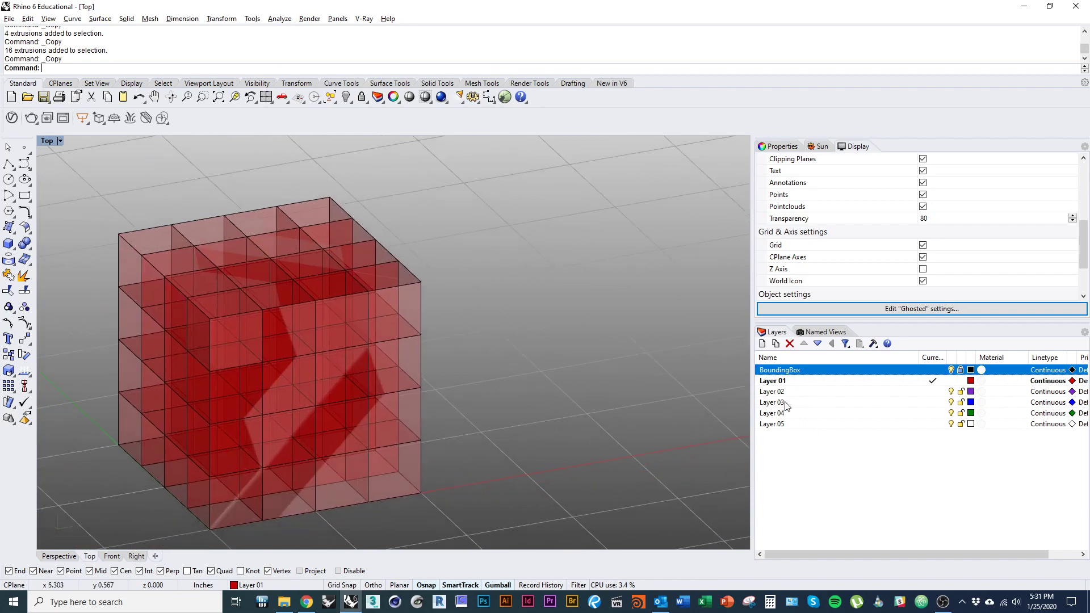
- Turn off the BoundingBox layer and switch the viewport display mode to Shaded
{"action": "left_click", "coordinate": [952, 370]}
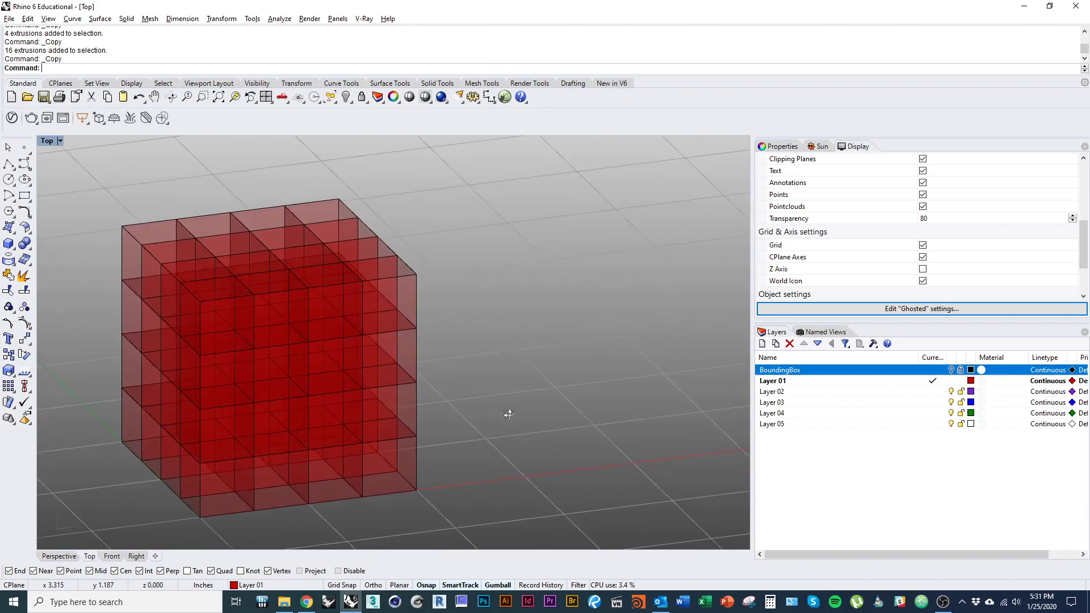
{"action": "left_click", "coordinate": [54, 147]}
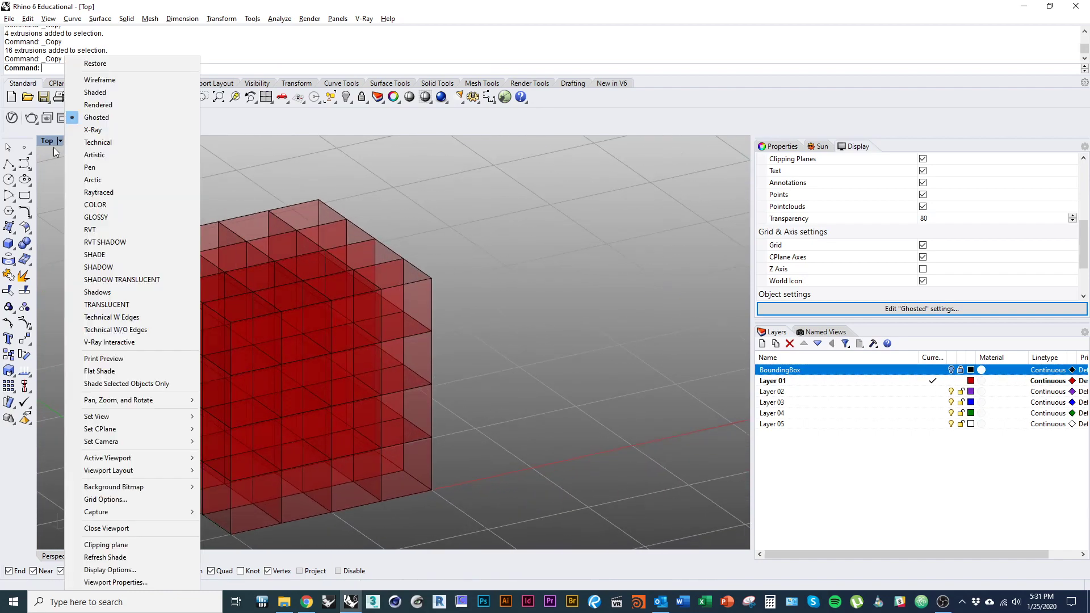
{"action": "left_click", "coordinate": [108, 92]}
- Hide the upper front corner cube at the X-axis end, plus the three cubes beside and below it
{"action": "left_click", "coordinate": [398, 253]}
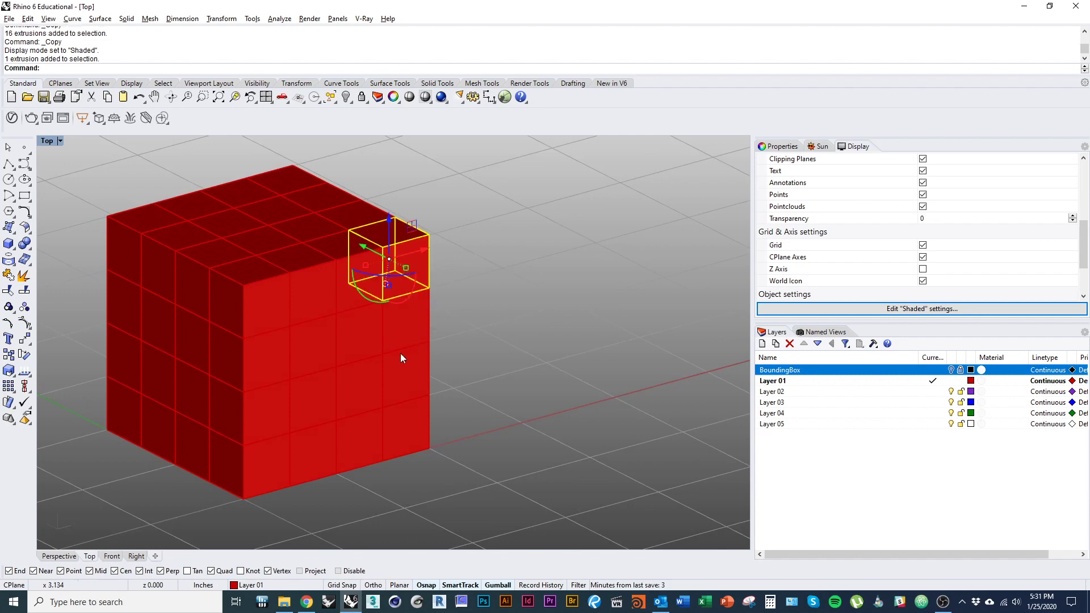
{"action": "key", "text": "ctrl+h"}
{"action": "left_click", "coordinate": [360, 276]}
{"action": "left_click", "coordinate": [362, 227], "text": "shift"}
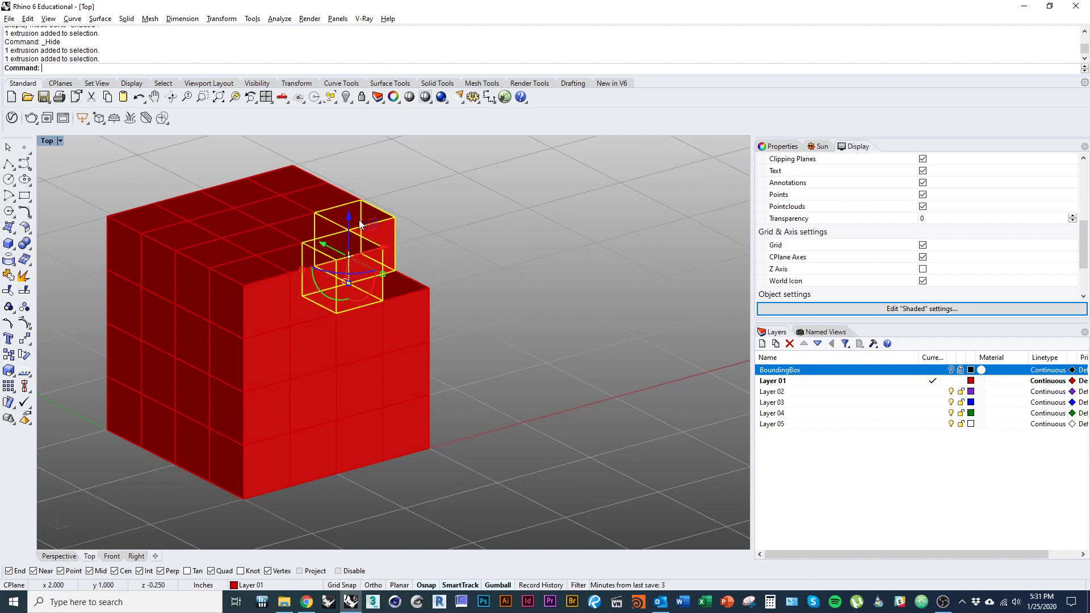
{"action": "left_click", "coordinate": [373, 318], "text": "shift"}
{"action": "key", "text": "ctrl+h"}
- Hide six more cubes around the notch to extend its stepped cut across the top three layers
{"action": "right_click_drag", "start_coordinate": [359, 343], "coordinate": [333, 350]}
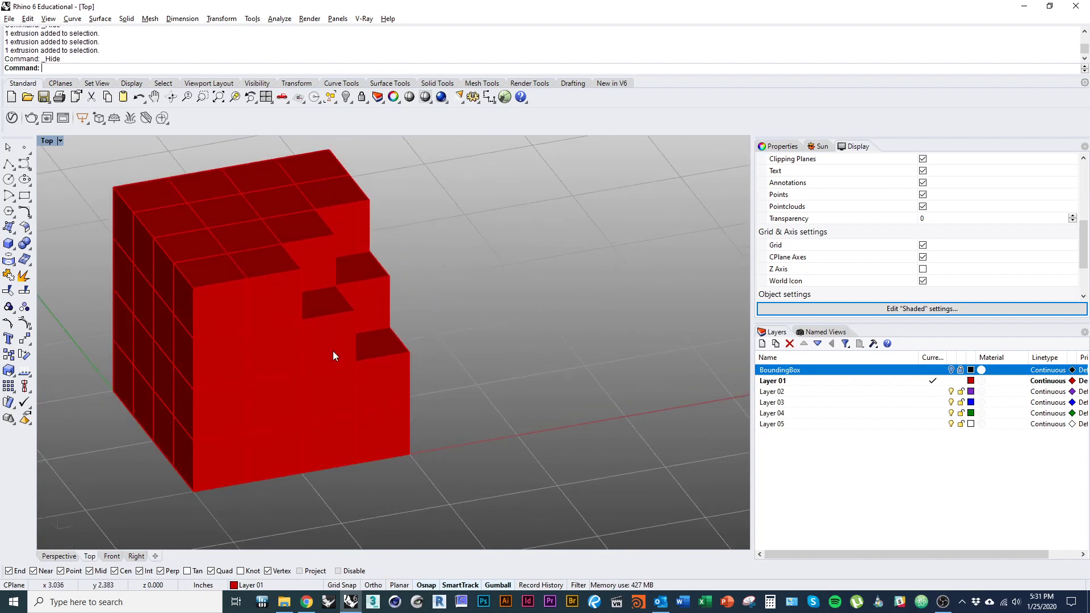
{"action": "left_click", "coordinate": [295, 313]}
{"action": "left_click", "coordinate": [288, 301], "text": "shift"}
{"action": "left_click", "coordinate": [308, 251], "text": "shift"}
{"action": "left_click", "coordinate": [348, 226], "text": "shift"}
{"action": "left_click", "coordinate": [366, 285], "text": "shift"}
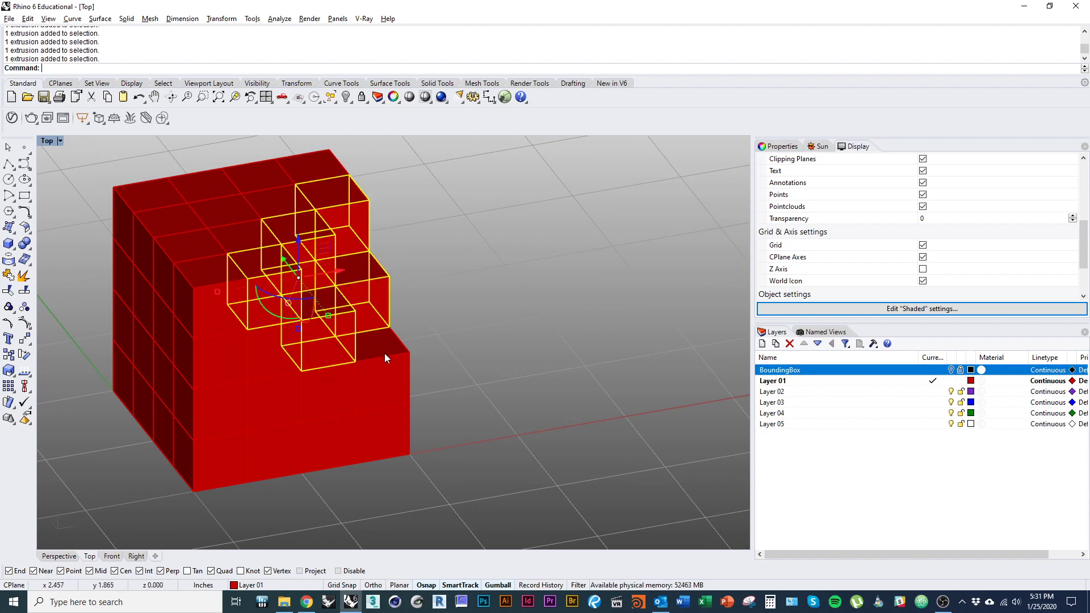
{"action": "left_click", "coordinate": [383, 358], "text": "shift"}
{"action": "key", "text": "ctrl+h"}
- Hide the lower cubes at the vertical corner on the Y-axis end, opposite the stepped cut
{"action": "right_click_drag", "start_coordinate": [312, 422], "coordinate": [122, 401]}
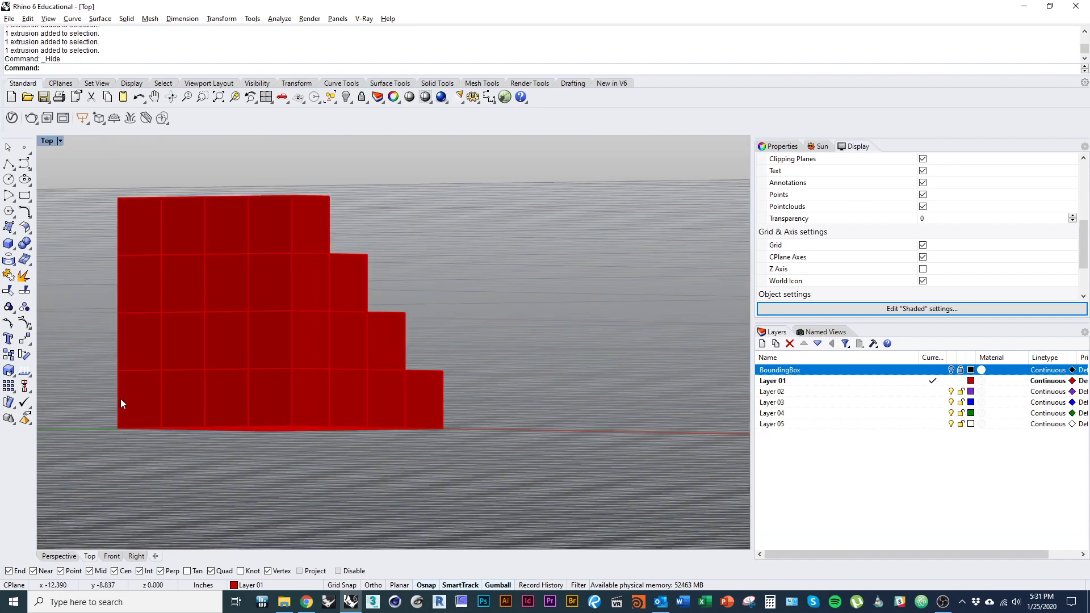
{"action": "left_click", "coordinate": [149, 354]}
{"action": "left_click", "coordinate": [193, 384], "text": "shift"}
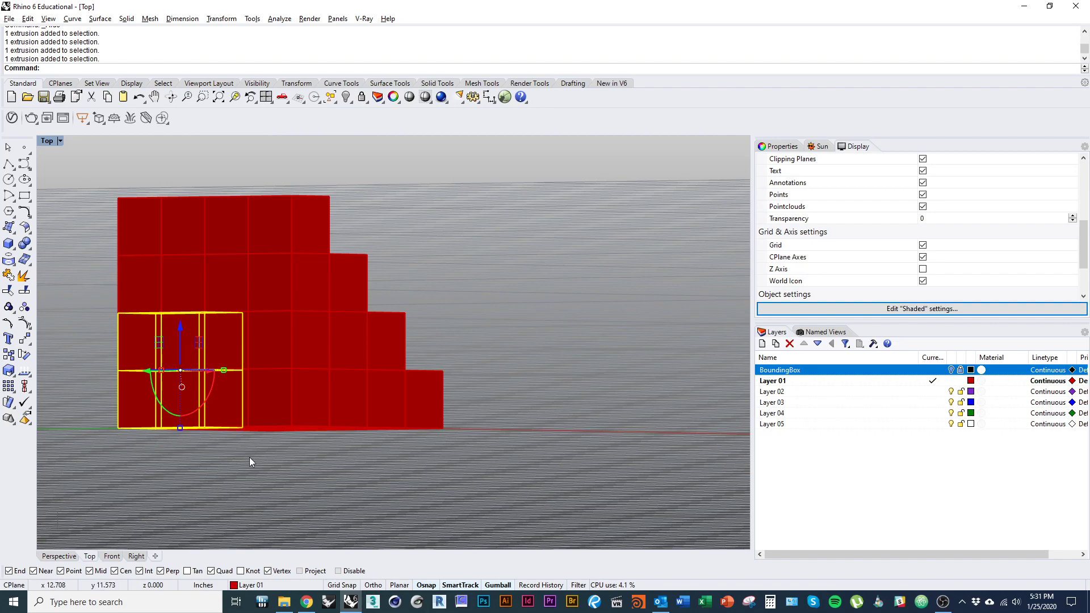
{"action": "key", "text": "ctrl+h"}
{"action": "right_click_drag", "start_coordinate": [250, 458], "coordinate": [367, 341]}
{"action": "left_click", "coordinate": [380, 327]}
{"action": "key", "text": "ctrl+h"}
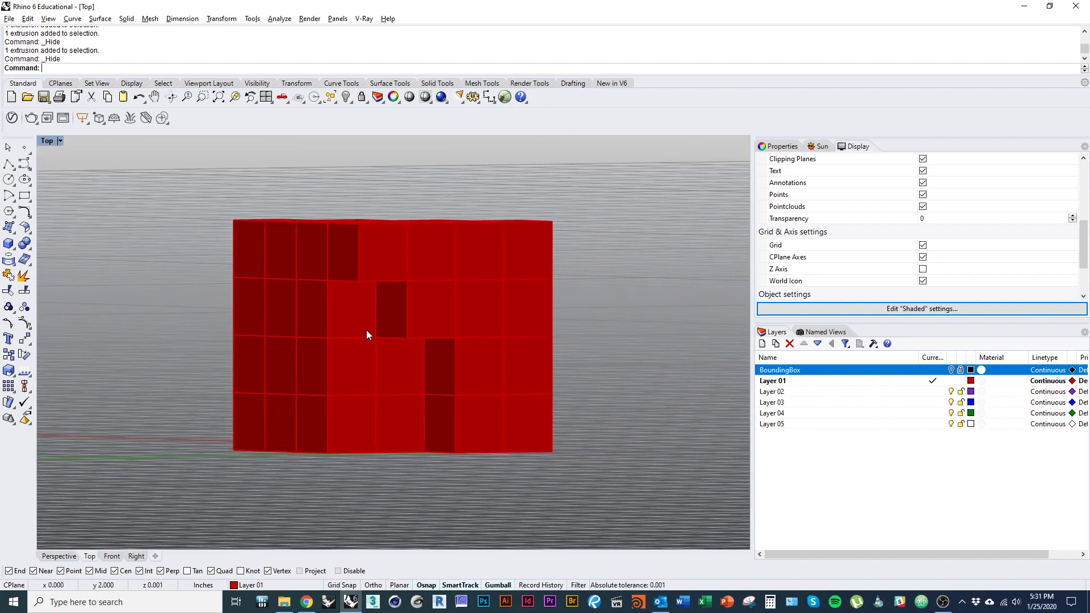
- Hide the remaining cubes around the opposite lower corner to complete an inverted stepped undercut
{"action": "left_click", "coordinate": [463, 421]}
{"action": "key", "text": "ctrl+h"}
{"action": "left_click", "coordinate": [337, 424]}
{"action": "key", "text": "ctrl+h"}
{"action": "right_click_drag", "start_coordinate": [400, 442], "coordinate": [314, 445]}
{"action": "left_click", "coordinate": [425, 341]}
{"action": "key", "text": "ctrl+h"}
{"action": "right_click_drag", "start_coordinate": [209, 432], "coordinate": [260, 489]}
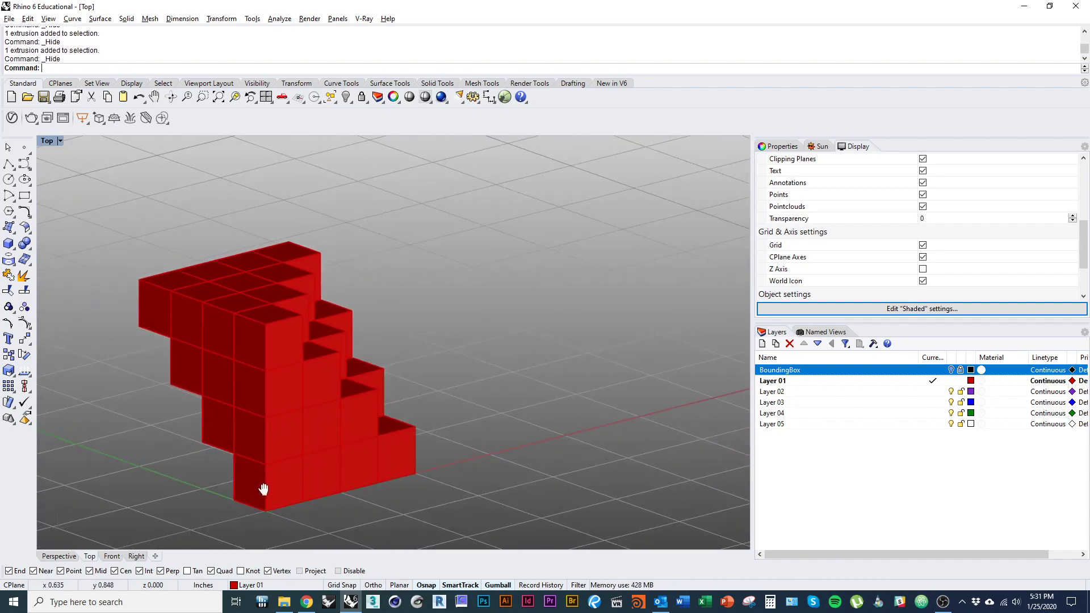
- Turn the BoundingBox layer back on and move all the visible stepped cubes along the X axis, clear of the bounding box
{"action": "left_click", "coordinate": [951, 373]}
{"action": "right_click_drag", "start_coordinate": [528, 477], "coordinate": [481, 480]}
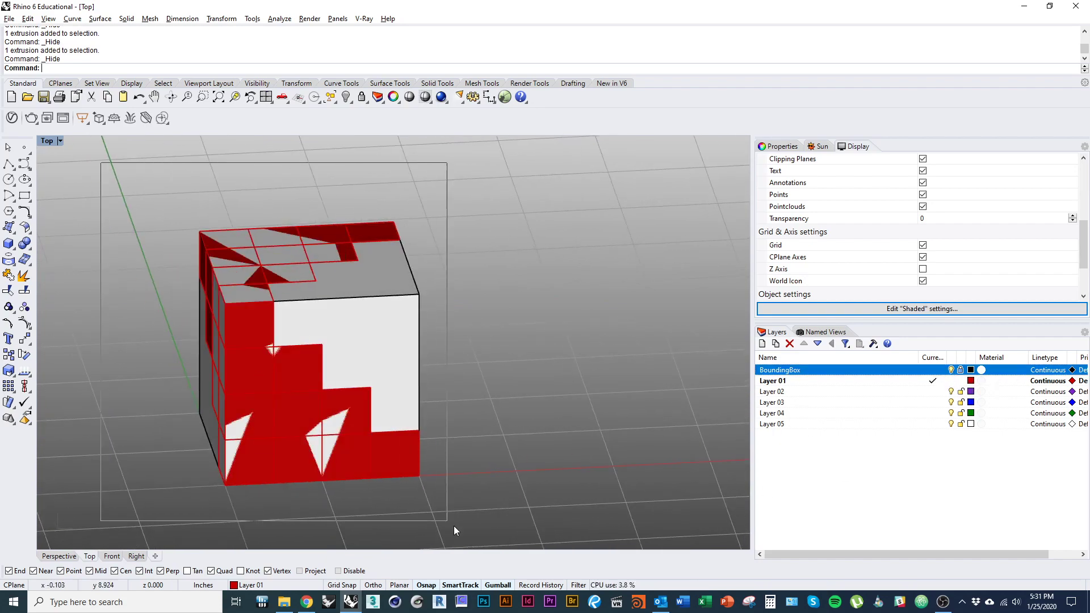
{"action": "left_click_drag", "start_coordinate": [454, 526], "coordinate": [457, 527]}
{"action": "right_click_drag", "start_coordinate": [386, 482], "coordinate": [252, 453], "text": "shift"}
{"action": "scroll", "coordinate": [252, 453], "scroll_direction": "down", "scroll_amount": 7}
{"action": "left_click_drag", "start_coordinate": [252, 377], "coordinate": [490, 367]}
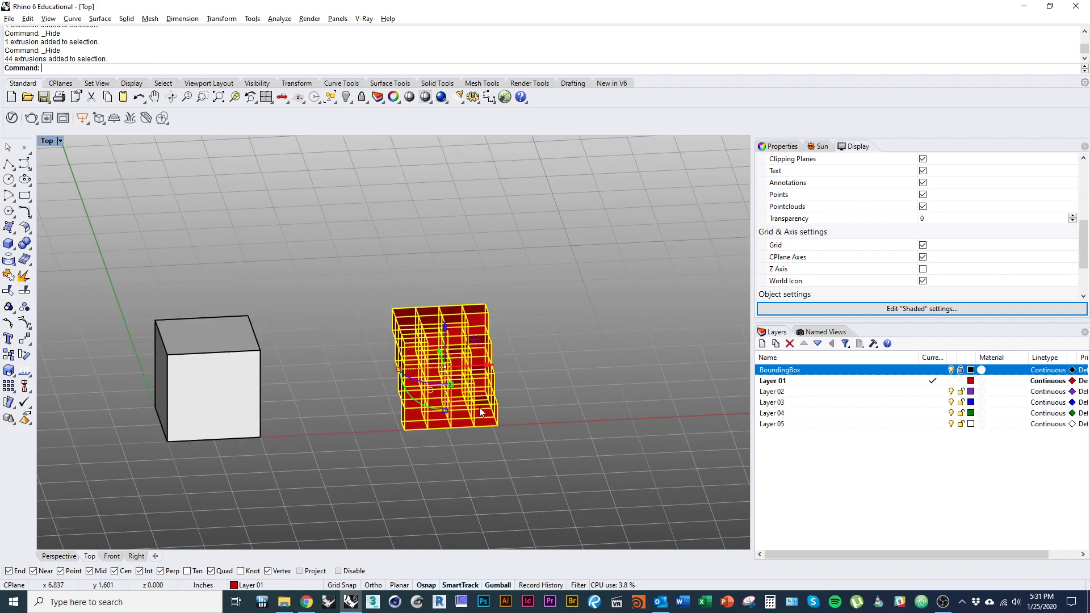
{"action": "right_click_drag", "start_coordinate": [558, 423], "coordinate": [523, 501], "text": "shift"}
{"action": "left_click", "coordinate": [477, 477]}
{"action": "scroll", "coordinate": [477, 477], "scroll_direction": "up", "scroll_amount": 7}
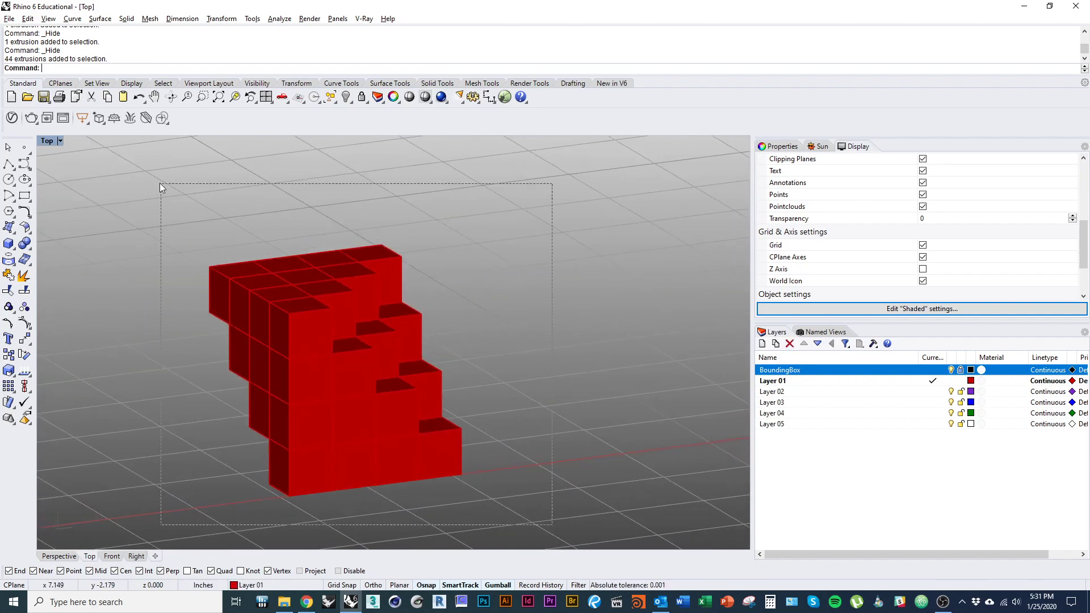
{"action": "left_click_drag", "start_coordinate": [160, 184], "coordinate": [161, 184]}
{"action": "scroll", "coordinate": [224, 338], "scroll_direction": "down", "scroll_amount": 3}
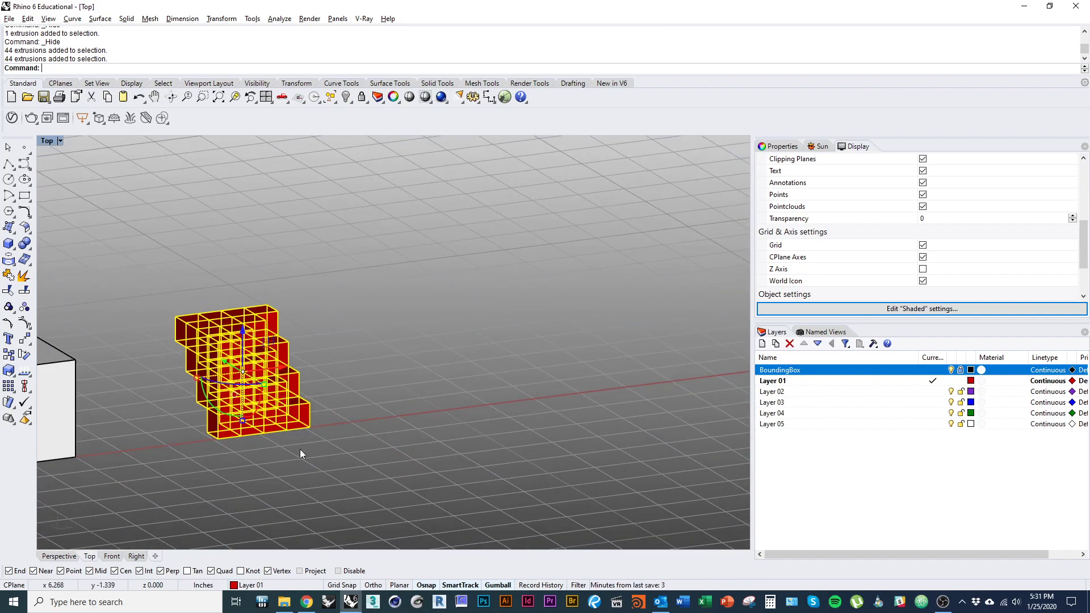
{"action": "scroll", "coordinate": [261, 424], "scroll_direction": "up", "scroll_amount": 4}
{"action": "right_click", "coordinate": [255, 454]}
{"action": "left_click", "coordinate": [174, 441]}
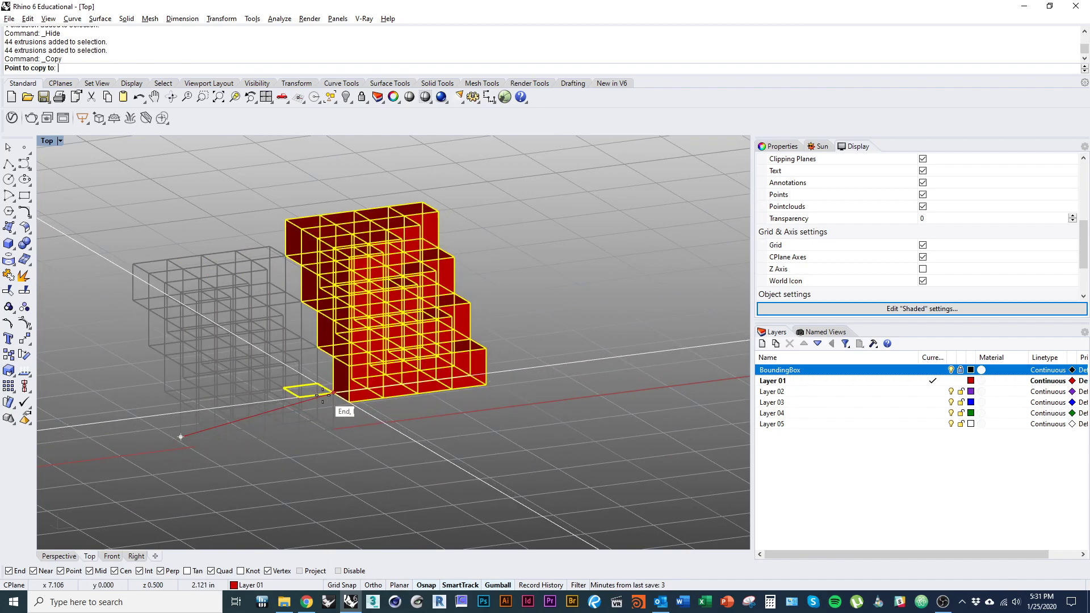
{"action": "scroll", "coordinate": [335, 397], "scroll_direction": "up", "scroll_amount": 3}
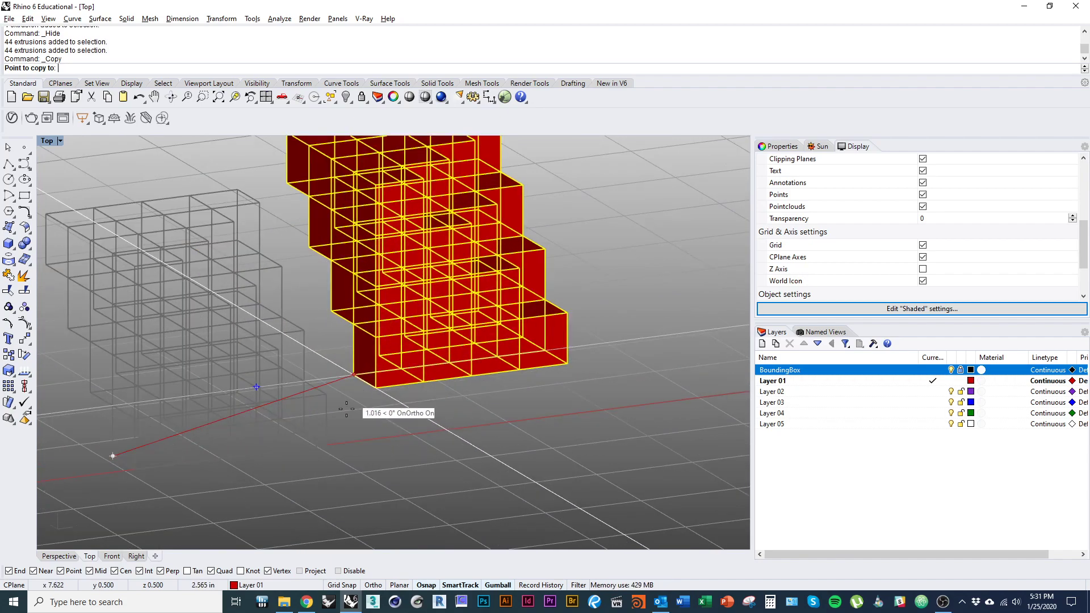
{"action": "key", "text": "Escape"}
{"action": "right_click_drag", "start_coordinate": [272, 471], "coordinate": [318, 392]}
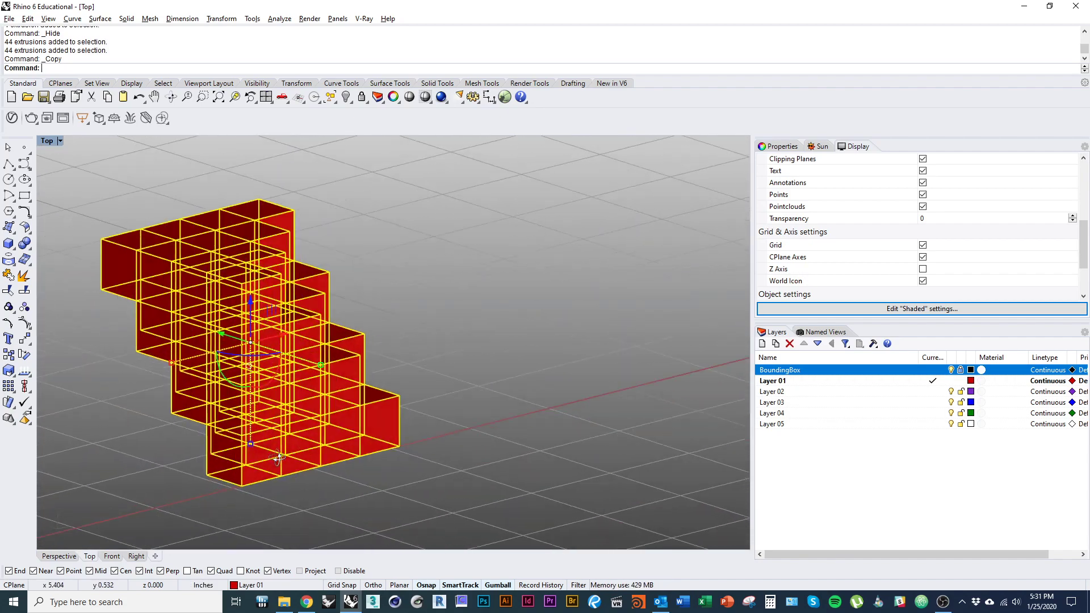
{"action": "key", "text": "Escape"}
{"action": "right_click_drag", "start_coordinate": [426, 375], "coordinate": [347, 398], "text": "ctrl+shift"}
{"action": "right_click_drag", "start_coordinate": [457, 339], "coordinate": [373, 398]}
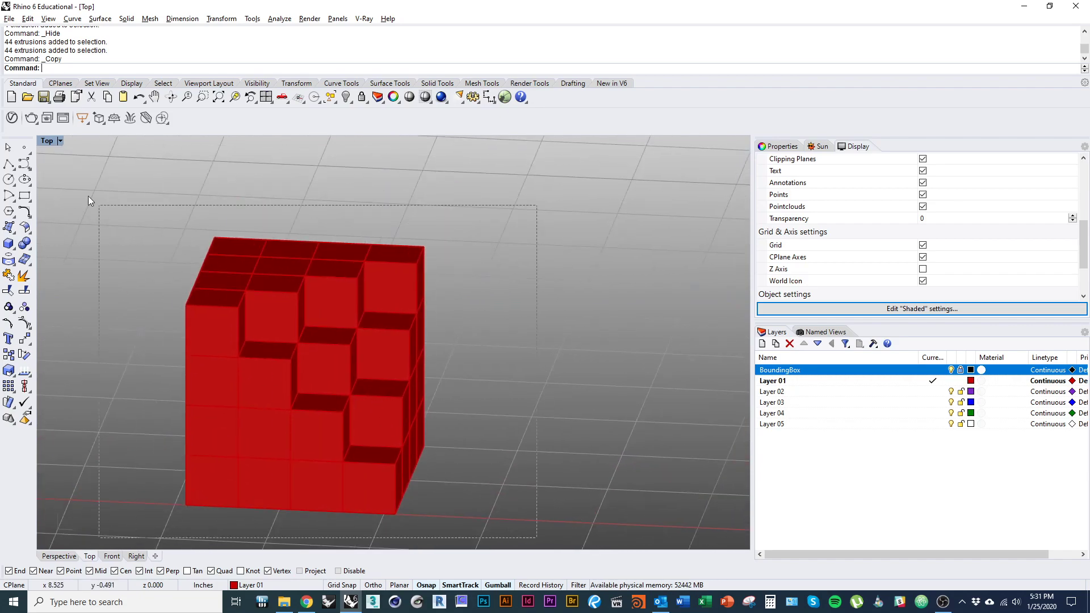
- Group all the stepped cubes into one module and place a copy of it nested against the original
{"action": "key", "text": "ctrl+a"}
{"action": "key", "text": "ctrl+g"}
{"action": "right_click_drag", "start_coordinate": [161, 342], "coordinate": [353, 337]}
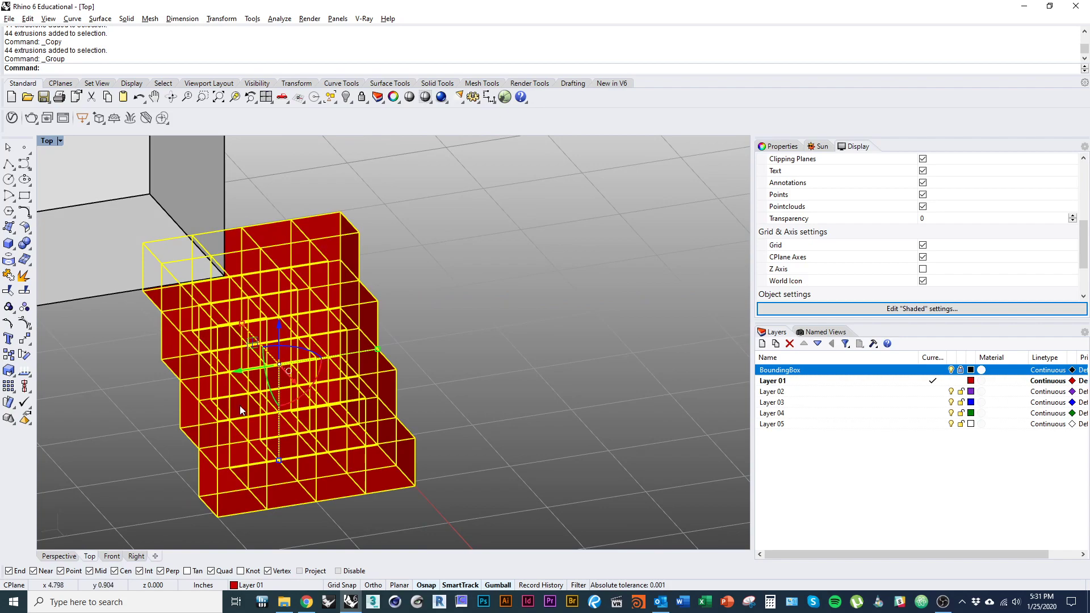
{"action": "type", "text": "c"}
{"action": "key", "text": "Return"}
{"action": "right_click_drag", "start_coordinate": [224, 424], "coordinate": [393, 423]}
{"action": "left_click", "coordinate": [260, 436]}
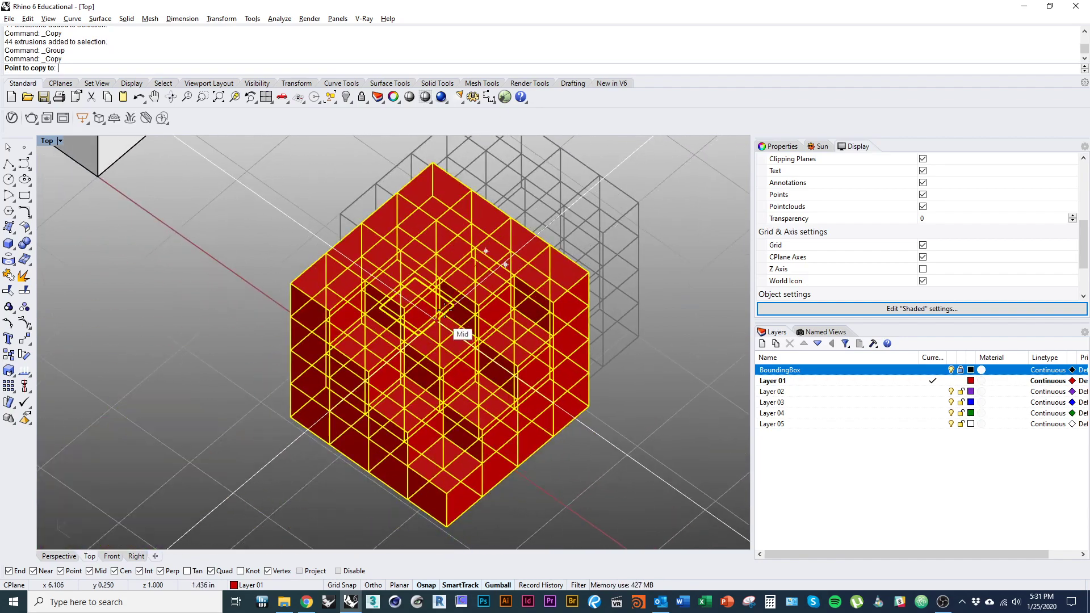
{"action": "left_click", "coordinate": [452, 309]}
{"action": "right_click", "coordinate": [216, 454]}
{"action": "left_click", "coordinate": [222, 464]}
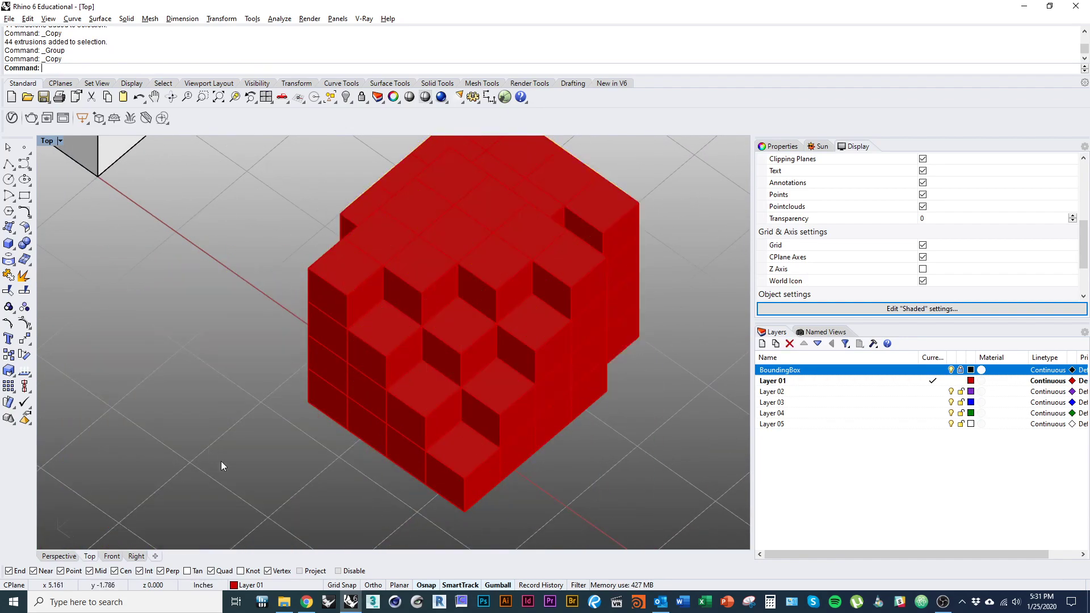
- Copy the front module to a spot below the pair and rotate that copy half a turn about its vertical axis
{"action": "right_click_drag", "start_coordinate": [221, 465], "coordinate": [491, 442]}
{"action": "left_click", "coordinate": [454, 389]}
{"action": "right_click_drag", "start_coordinate": [438, 363], "coordinate": [304, 470]}
{"action": "key", "text": "Escape"}
{"action": "left_click", "coordinate": [303, 470]}
{"action": "right_click_drag", "start_coordinate": [376, 474], "coordinate": [204, 335]}
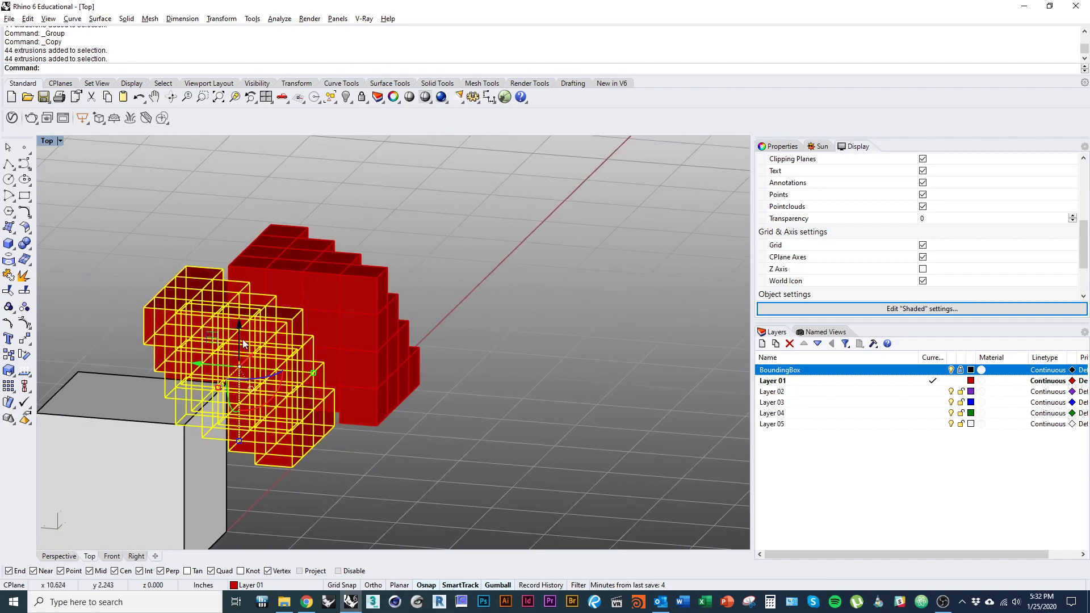
{"action": "left_click_drag", "start_coordinate": [239, 332], "coordinate": [263, 465]}
{"action": "key", "text": "alt"}
{"action": "right_click_drag", "start_coordinate": [278, 447], "coordinate": [248, 498]}
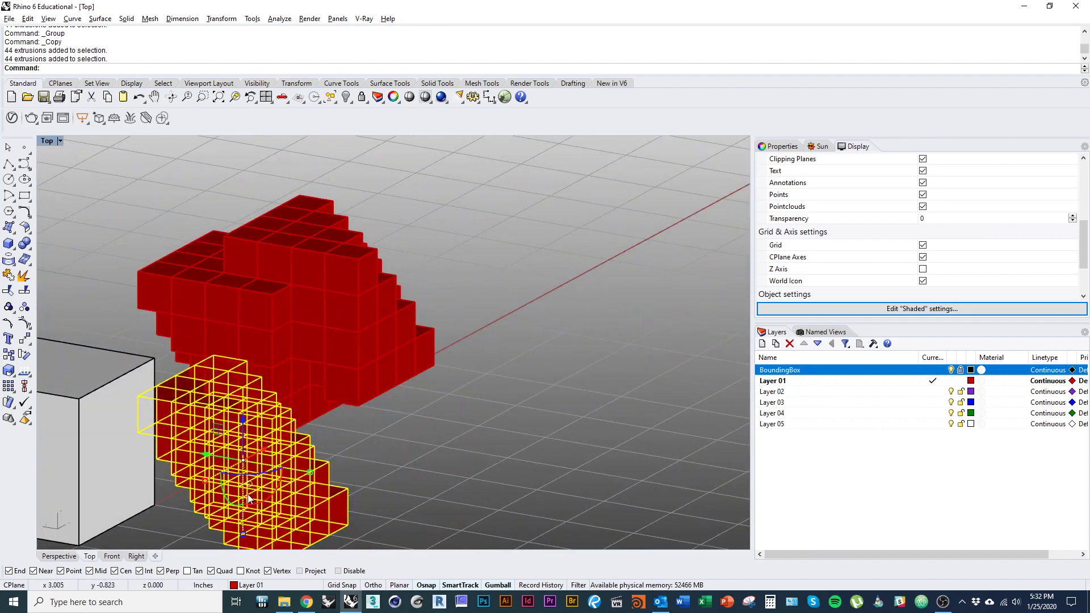
{"action": "left_click_drag", "start_coordinate": [253, 477], "coordinate": [242, 390], "text": "shift"}
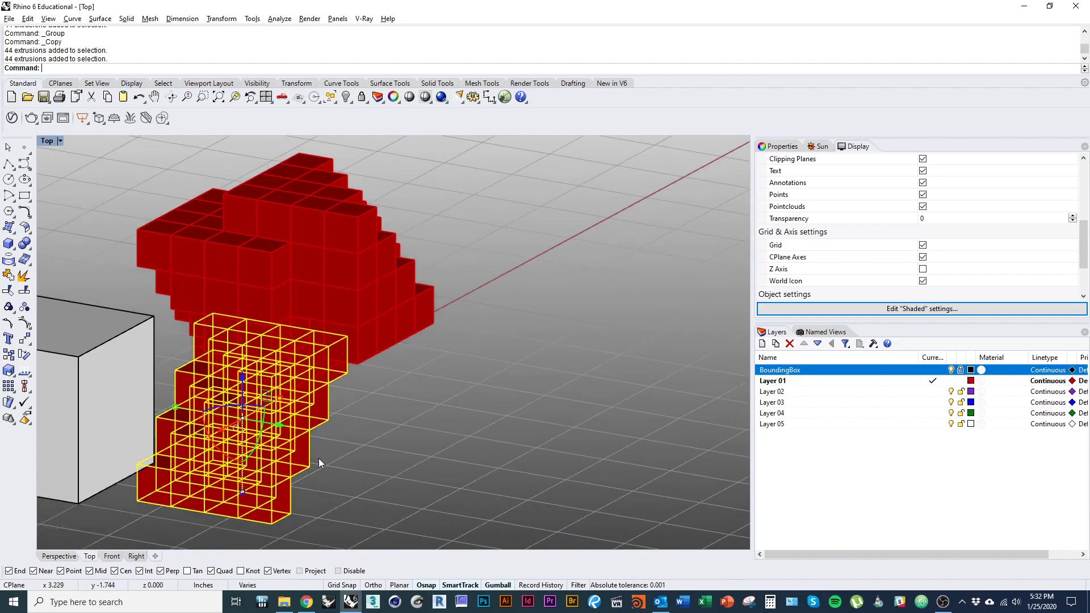
- Move the rotated module by its corner so it snaps onto a step corner of the stacked modules
{"action": "type", "text": "M"}
{"action": "key", "text": "Return"}
{"action": "scroll", "coordinate": [233, 419], "scroll_direction": "up", "scroll_amount": 5}
{"action": "scroll", "coordinate": [232, 419], "scroll_direction": "up", "scroll_amount": 3}
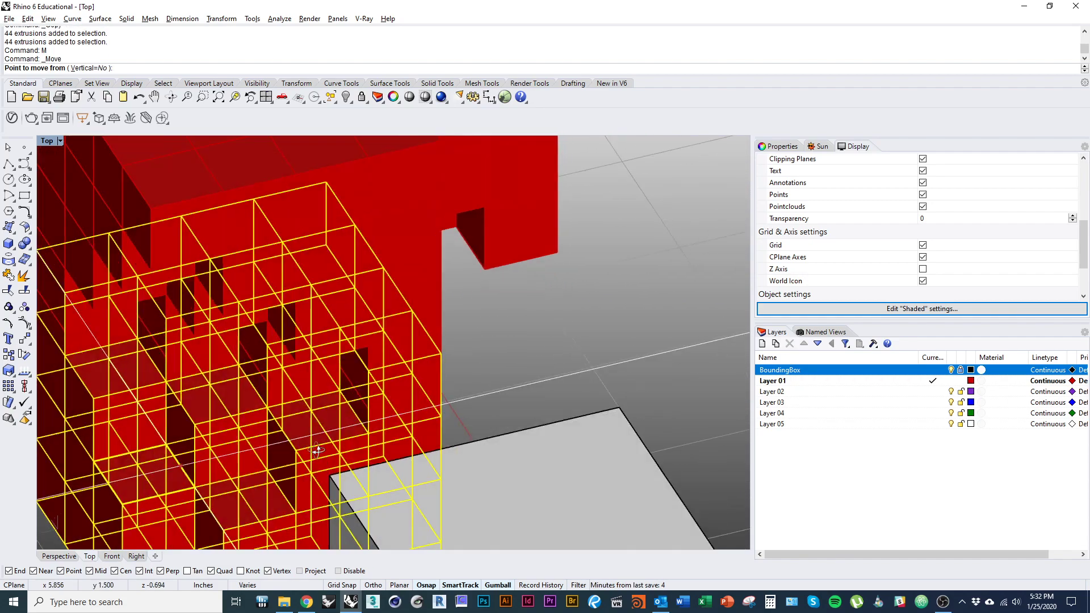
{"action": "left_click", "coordinate": [174, 462]}
{"action": "scroll", "coordinate": [173, 461], "scroll_direction": "down", "scroll_amount": 5}
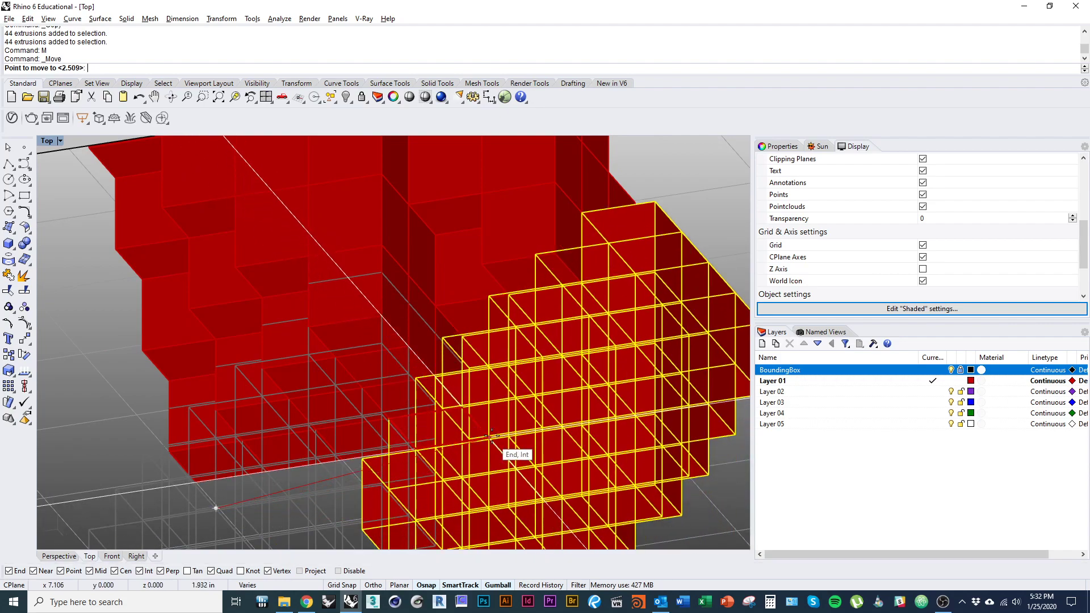
{"action": "left_click", "coordinate": [489, 440]}
{"action": "scroll", "coordinate": [360, 455], "scroll_direction": "down", "scroll_amount": 6}
{"action": "right_click_drag", "start_coordinate": [359, 456], "coordinate": [421, 431]}
- Shift the rotated module by one cube width along the X axis, snapping from cube corner to cube corner
{"action": "left_click", "coordinate": [529, 492]}
{"action": "left_click", "coordinate": [409, 448]}
{"action": "scroll", "coordinate": [432, 406], "scroll_direction": "up", "scroll_amount": 5}
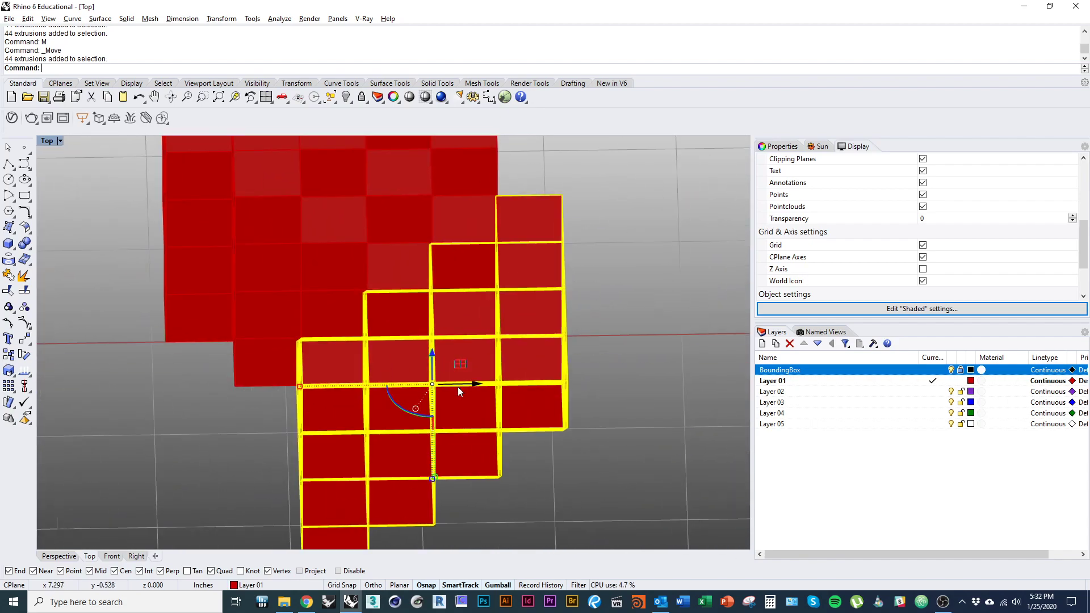
{"action": "scroll", "coordinate": [358, 348], "scroll_direction": "up", "scroll_amount": 3}
{"action": "right_click_drag", "start_coordinate": [358, 349], "coordinate": [335, 358], "text": "ctrl+shift"}
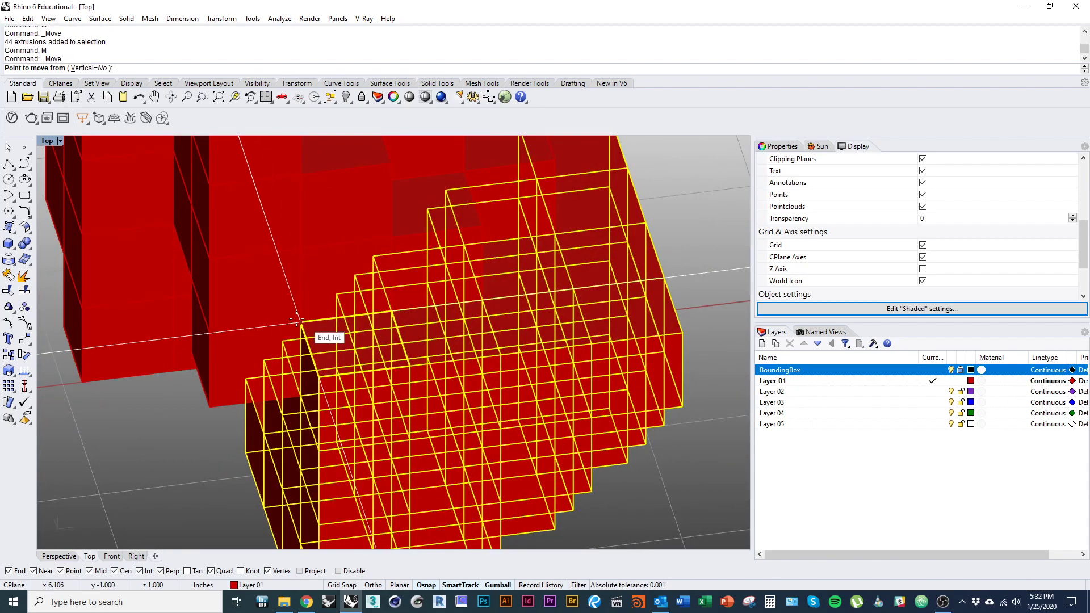
{"action": "left_click", "coordinate": [301, 323]}
{"action": "left_click", "coordinate": [391, 312]}
{"action": "scroll", "coordinate": [390, 318], "scroll_direction": "down", "scroll_amount": 6}
{"action": "left_click", "coordinate": [363, 404]}
{"action": "right_click_drag", "start_coordinate": [363, 404], "coordinate": [362, 370], "text": "ctrl+shift"}
{"action": "left_click", "coordinate": [413, 343]}
{"action": "left_click", "coordinate": [334, 461]}
{"action": "scroll", "coordinate": [334, 461], "scroll_direction": "down", "scroll_amount": 2}
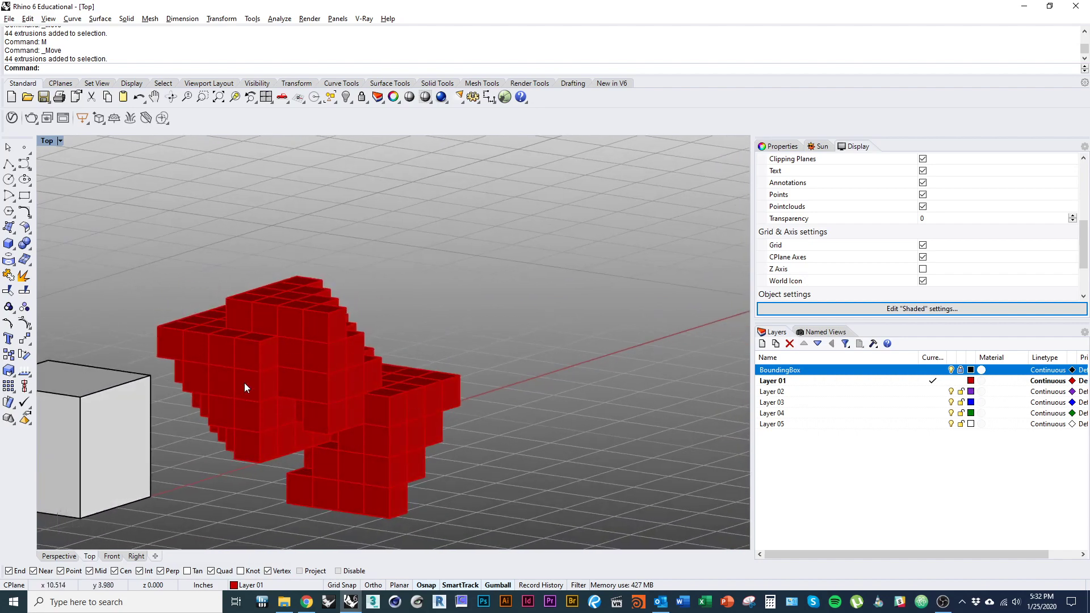
- Delete the two module copies, keeping only the original stepped module
{"action": "left_click", "coordinate": [391, 480]}
{"action": "type", "text": "d"}
{"action": "key", "text": "Return"}
{"action": "left_click", "coordinate": [362, 386]}
{"action": "type", "text": "d"}
{"action": "key", "text": "Return"}
{"action": "right_click_drag", "start_coordinate": [312, 495], "coordinate": [377, 466], "text": "shift"}
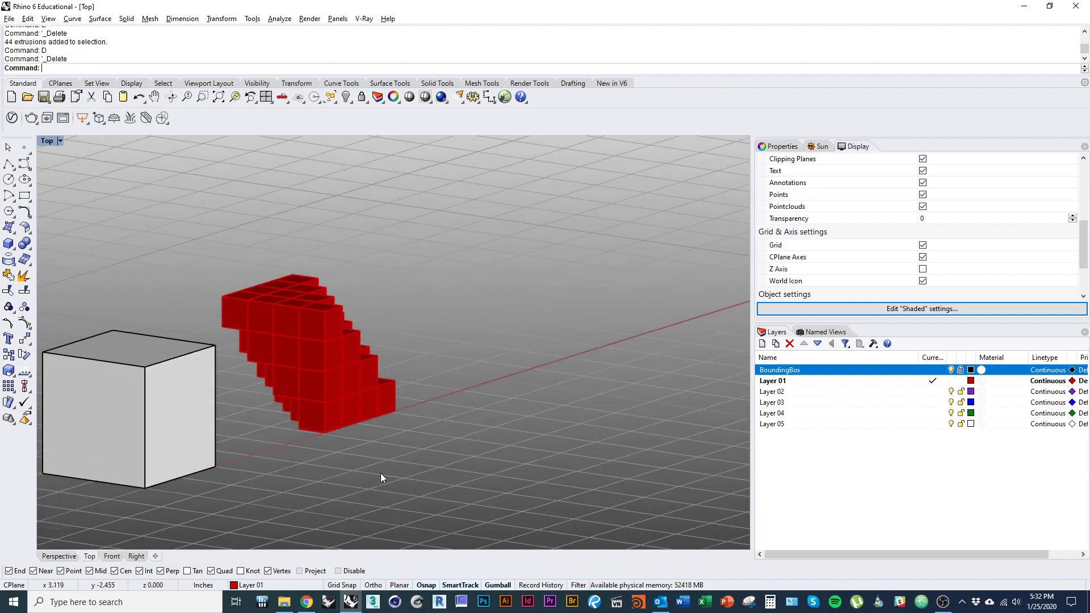
- Undo the module deletions, copies, grouping and the earlier gumball move of the stepped cubes
{"action": "key", "text": "ctrl+z"}
{"action": "key", "text": "ctrl+z"}
{"action": "key", "text": "ctrl+z"}
{"action": "key", "text": "ctrl+z"}
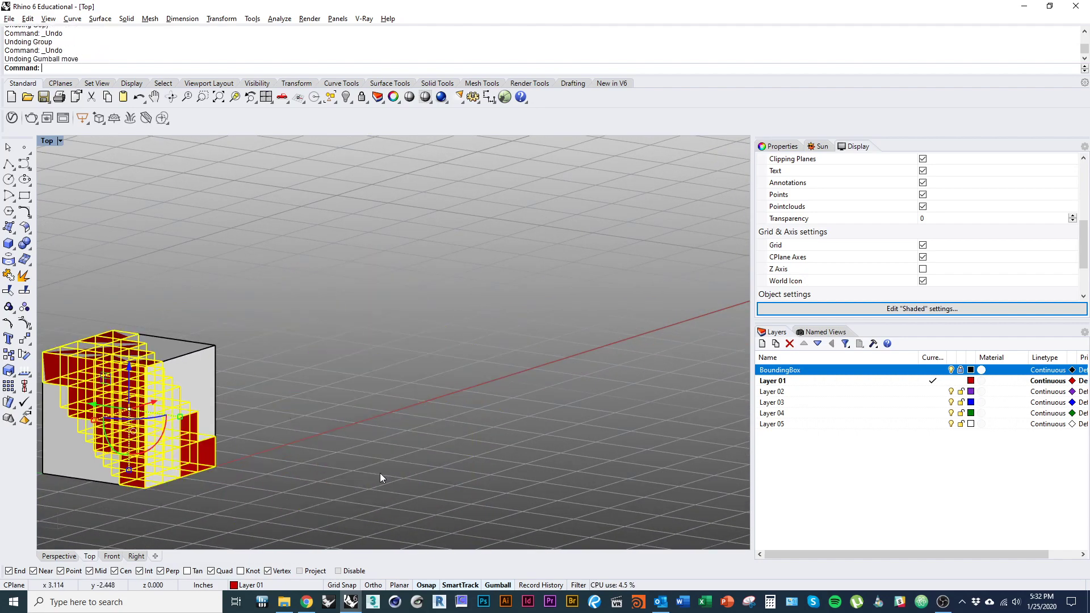
- Set the viewport to Ghosted display and delete all the stepped cubes, leaving only the bounding box
{"action": "key", "text": "ctrl+alt+s"}
{"action": "scroll", "coordinate": [335, 463], "scroll_direction": "up", "scroll_amount": 4}
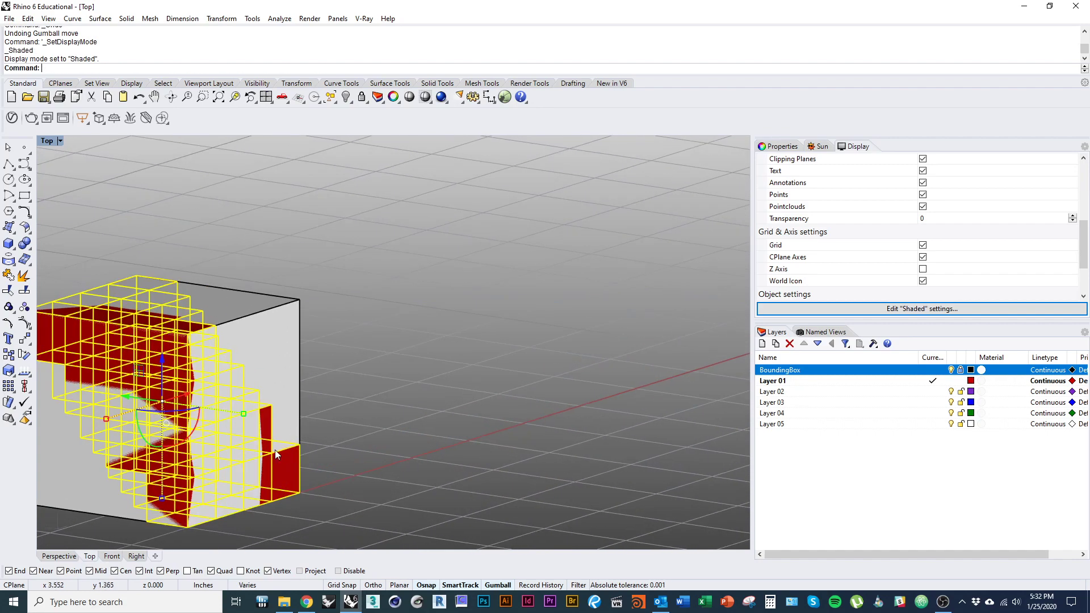
{"action": "key", "text": "ctrl+alt+w"}
{"action": "scroll", "coordinate": [268, 450], "scroll_direction": "up", "scroll_amount": 2}
{"action": "scroll", "coordinate": [418, 458], "scroll_direction": "down", "scroll_amount": 3}
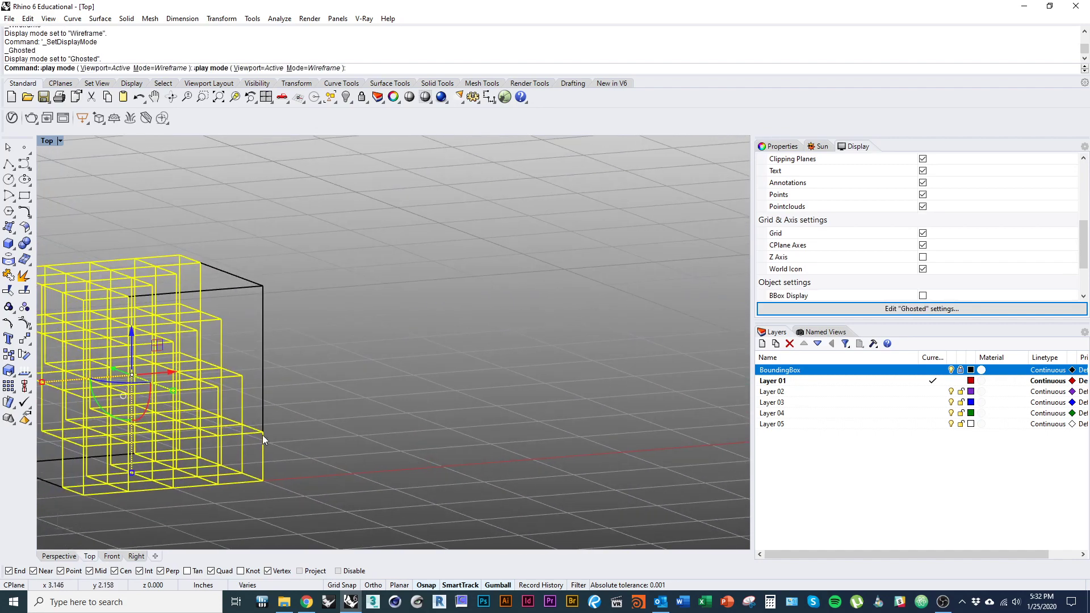
{"action": "right_click_drag", "start_coordinate": [246, 436], "coordinate": [451, 476], "text": "shift"}
{"action": "type", "text": "D"}
{"action": "key", "text": "Return"}
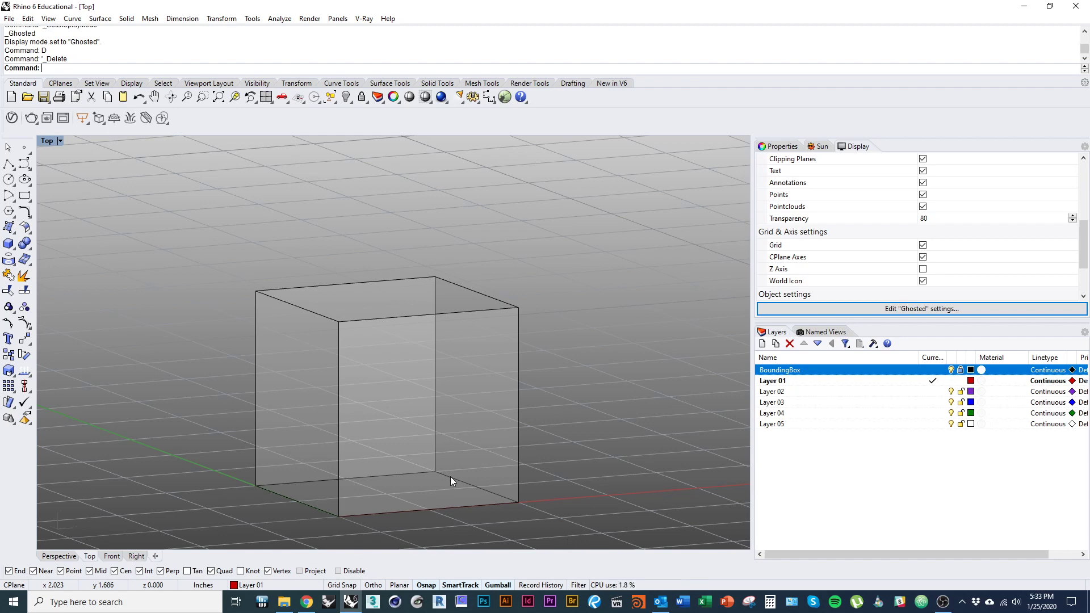
- Draw a box 1 inch long and 0.5 inch wide and high, starting from the bounding box's origin corner
{"action": "type", "text": "Box"}
{"action": "key", "text": "Return"}
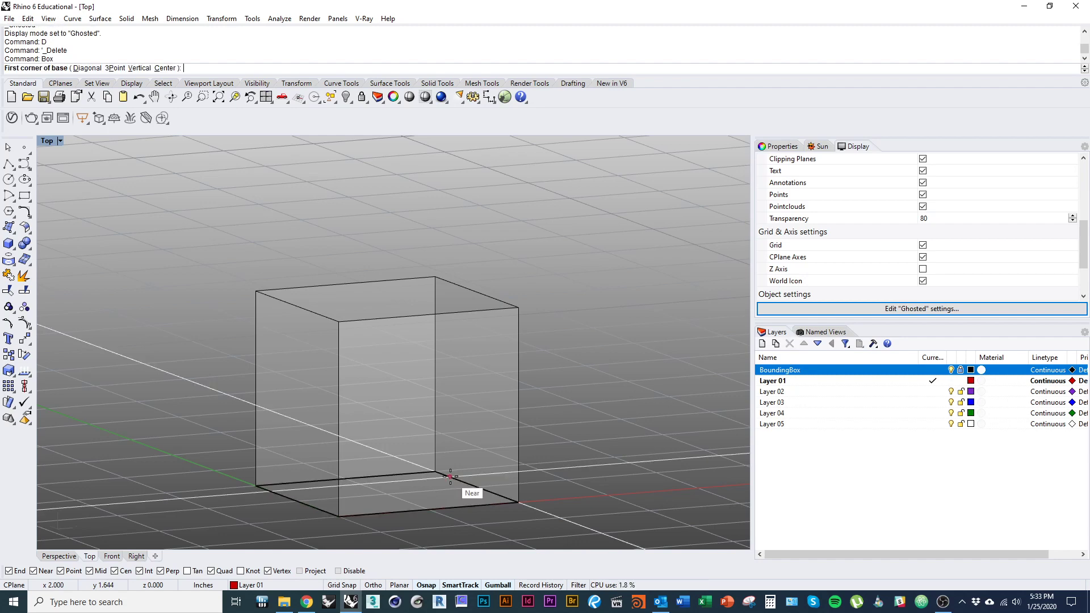
{"action": "left_click", "coordinate": [340, 517]}
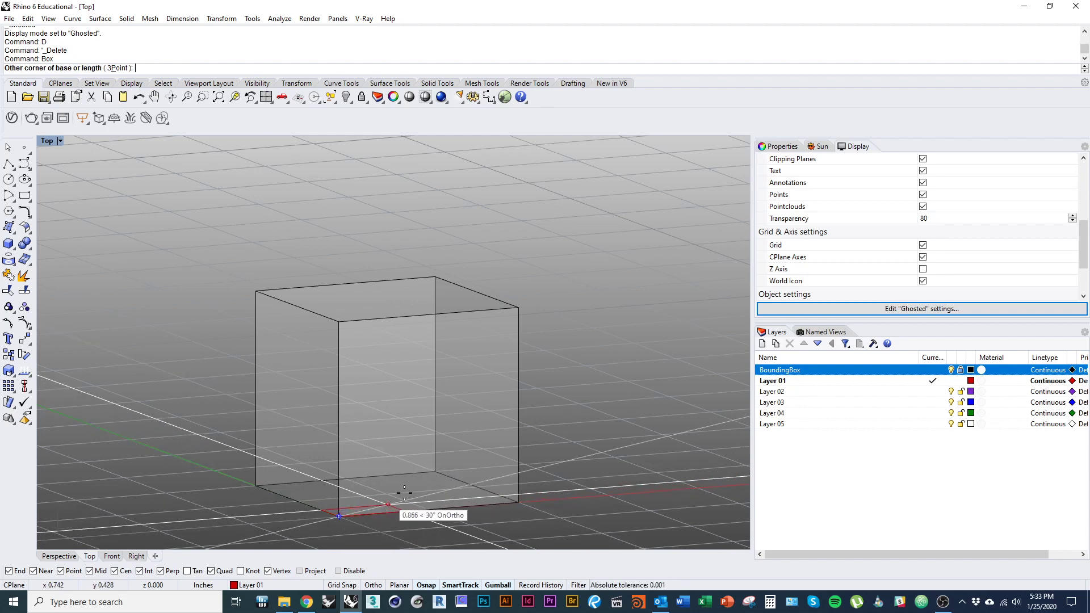
{"action": "right_click_drag", "start_coordinate": [404, 493], "coordinate": [373, 397]}
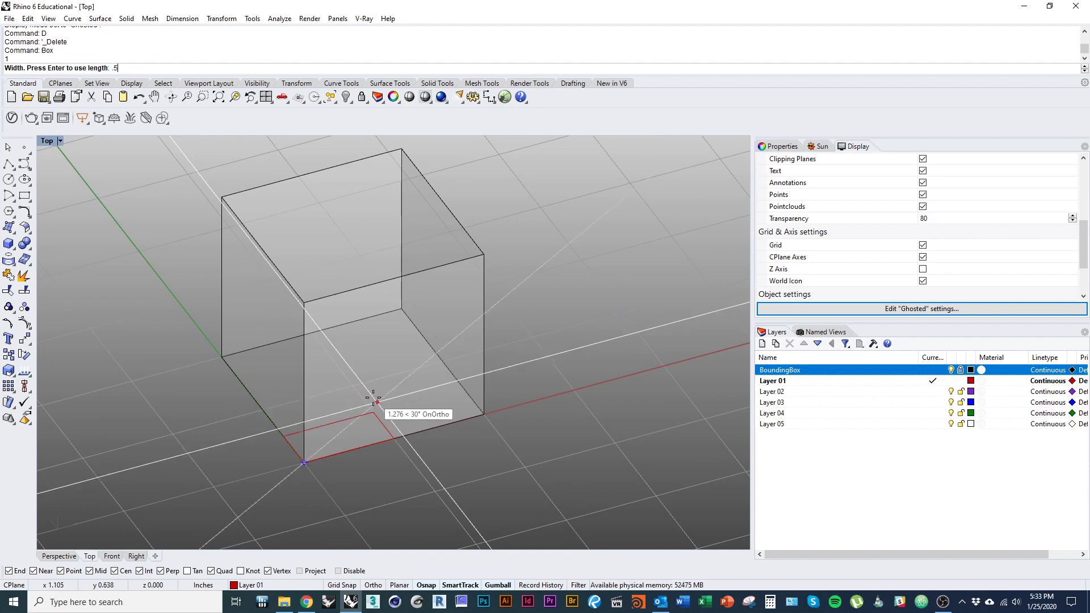
{"action": "key", "text": "Return"}
{"action": "key", "text": "Return"}
{"action": "left_click", "coordinate": [373, 397]}
{"action": "scroll", "coordinate": [391, 410], "scroll_direction": "up", "scroll_amount": 5}
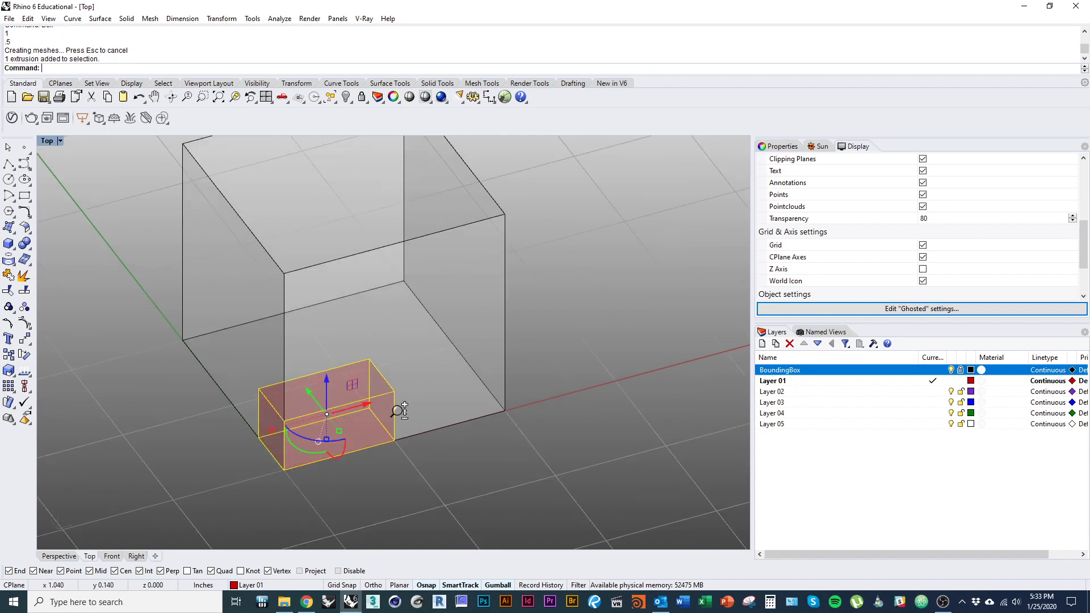
- Copy the box three times along the Y axis to make a row of four, and delete the extra copy made along X
{"action": "type", "text": "co"}
{"action": "key", "text": "Return"}
{"action": "left_click", "coordinate": [237, 488]}
{"action": "left_click", "coordinate": [396, 445]}
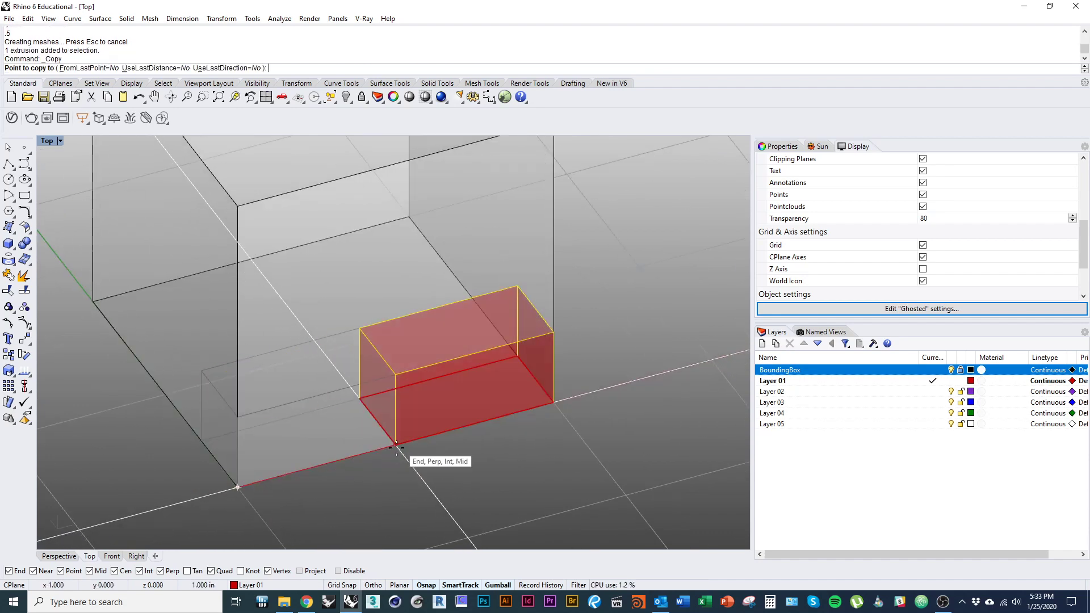
{"action": "left_click", "coordinate": [201, 440]}
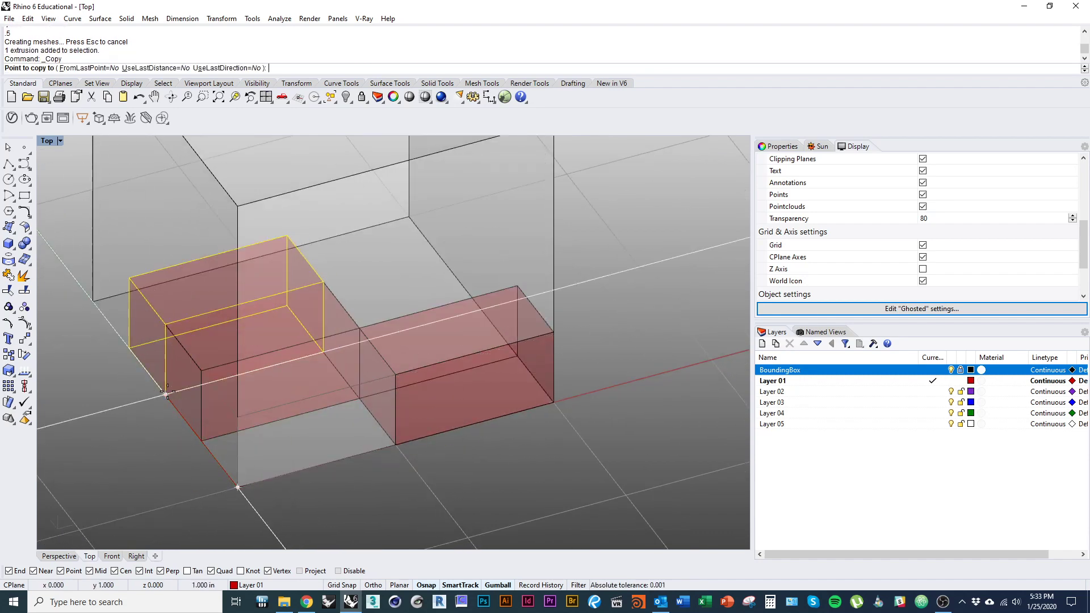
{"action": "left_click", "coordinate": [166, 395]}
{"action": "left_click", "coordinate": [130, 348]}
{"action": "key", "text": "Return"}
{"action": "left_click", "coordinate": [427, 362]}
{"action": "type", "text": "d"}
{"action": "key", "text": "Return"}
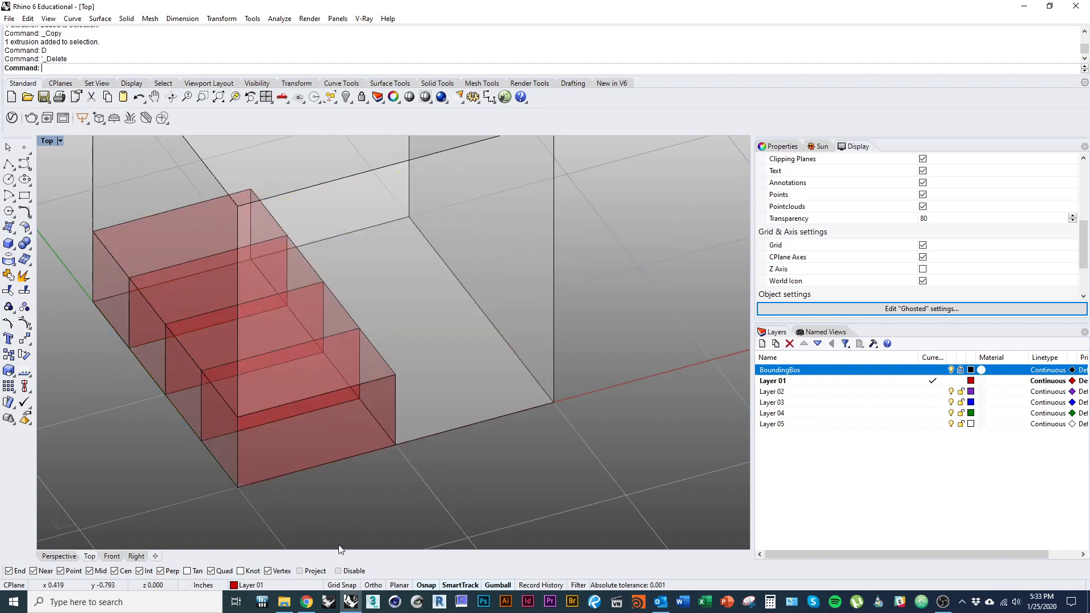
- Copy the row of four boxes along the X axis to fill the other half of the bounding box's base
{"action": "left_click_drag", "start_coordinate": [340, 531], "coordinate": [128, 321]}
{"action": "left_click", "coordinate": [223, 488]}
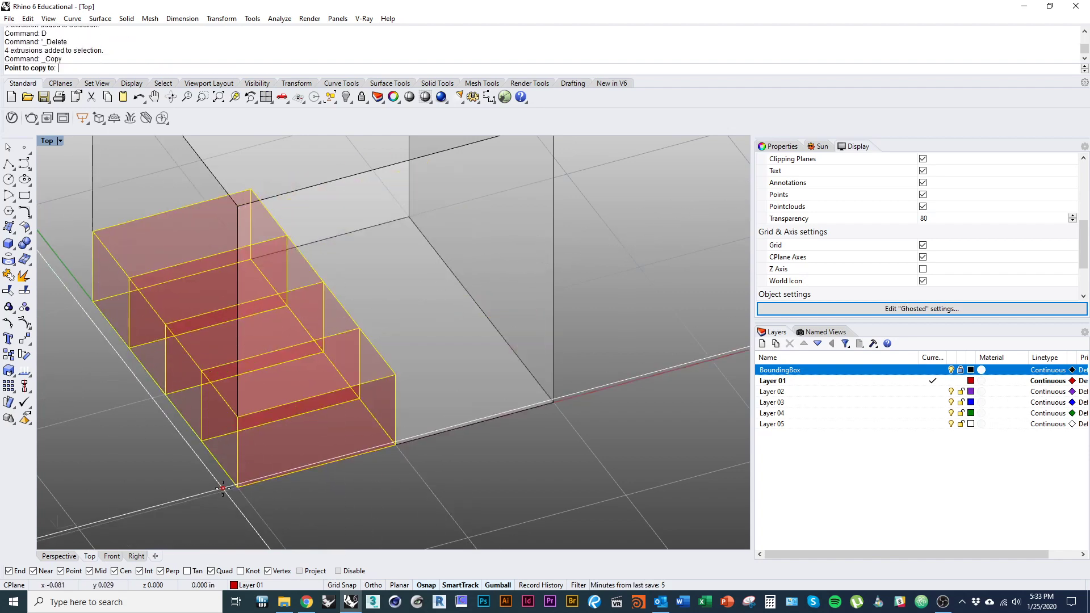
{"action": "left_click", "coordinate": [228, 489]}
{"action": "left_click", "coordinate": [396, 446]}
{"action": "key", "text": "Return"}
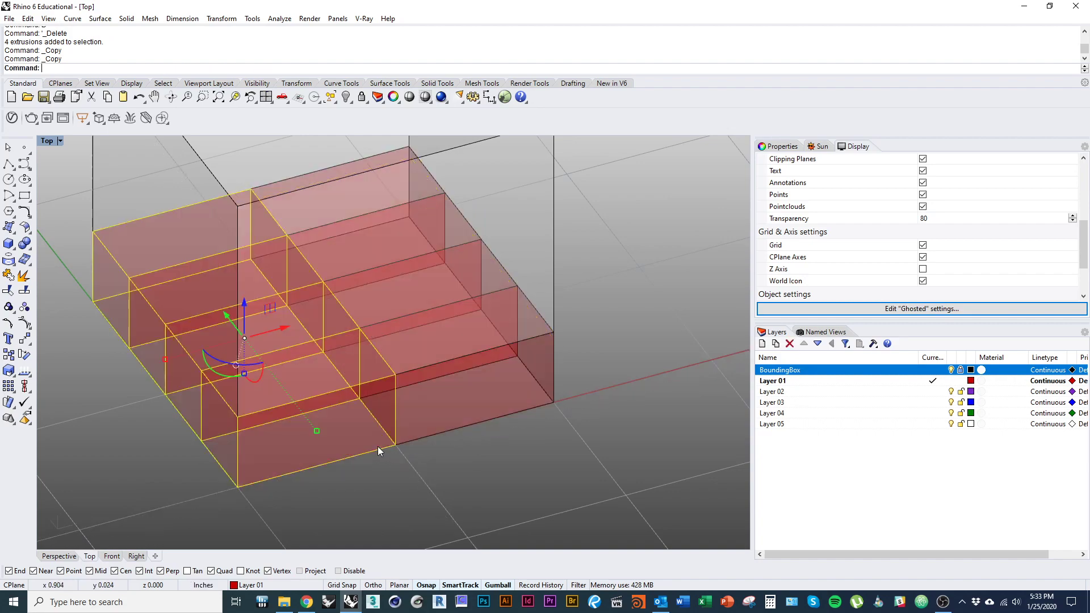
- Copy the eight bottom boxes straight up by one box height to form a second layer
{"action": "scroll", "coordinate": [377, 447], "scroll_direction": "down", "scroll_amount": 6}
{"action": "left_click_drag", "start_coordinate": [441, 505], "coordinate": [252, 297]}
{"action": "key", "text": "Return"}
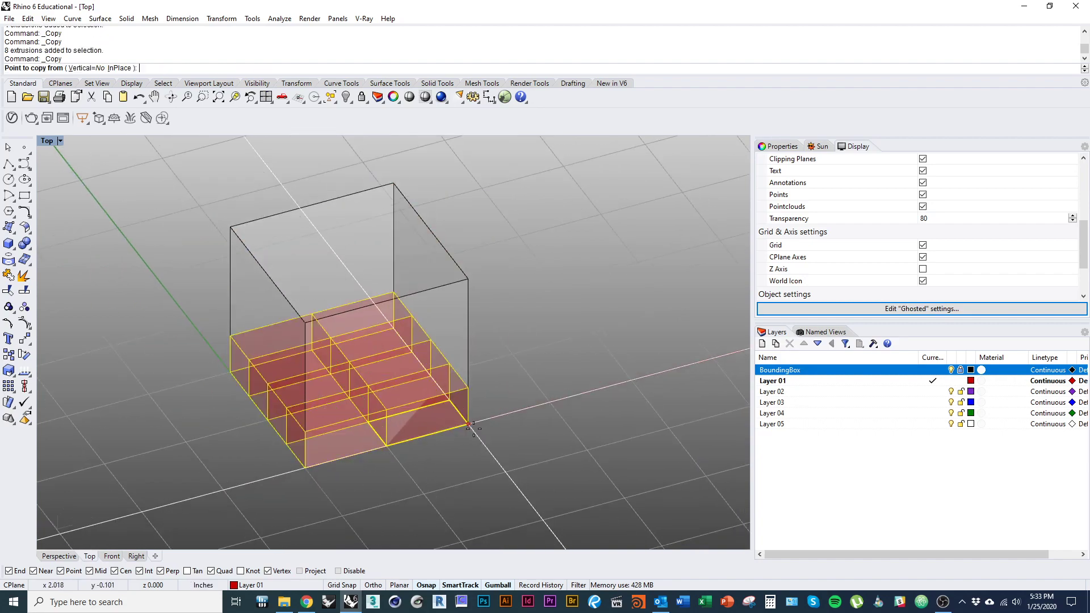
{"action": "left_click", "coordinate": [468, 424]}
{"action": "left_click", "coordinate": [468, 388]}
{"action": "key", "text": "Return"}
{"action": "right_click_drag", "start_coordinate": [496, 489], "coordinate": [463, 435]}
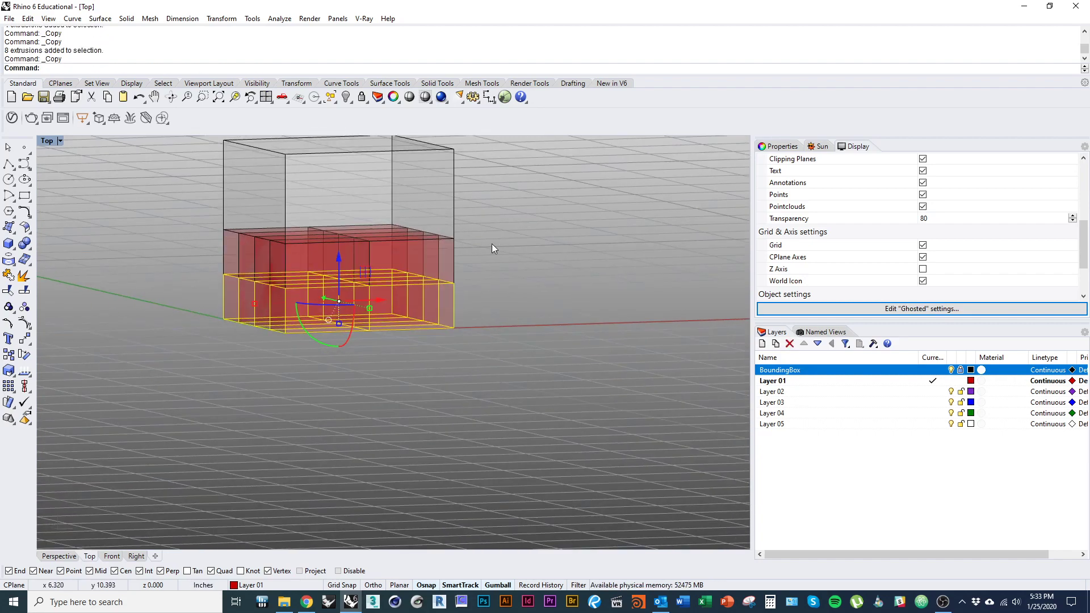
- Rotate the second layer of boxes a quarter turn about its vertical axis so it crosses the first layer
{"action": "left_click_drag", "start_coordinate": [463, 255], "coordinate": [287, 220]}
{"action": "right_click_drag", "start_coordinate": [289, 222], "coordinate": [343, 416]}
{"action": "left_click_drag", "start_coordinate": [337, 373], "coordinate": [443, 388]}
{"action": "left_click", "coordinate": [523, 479]}
{"action": "right_click_drag", "start_coordinate": [522, 478], "coordinate": [417, 405]}
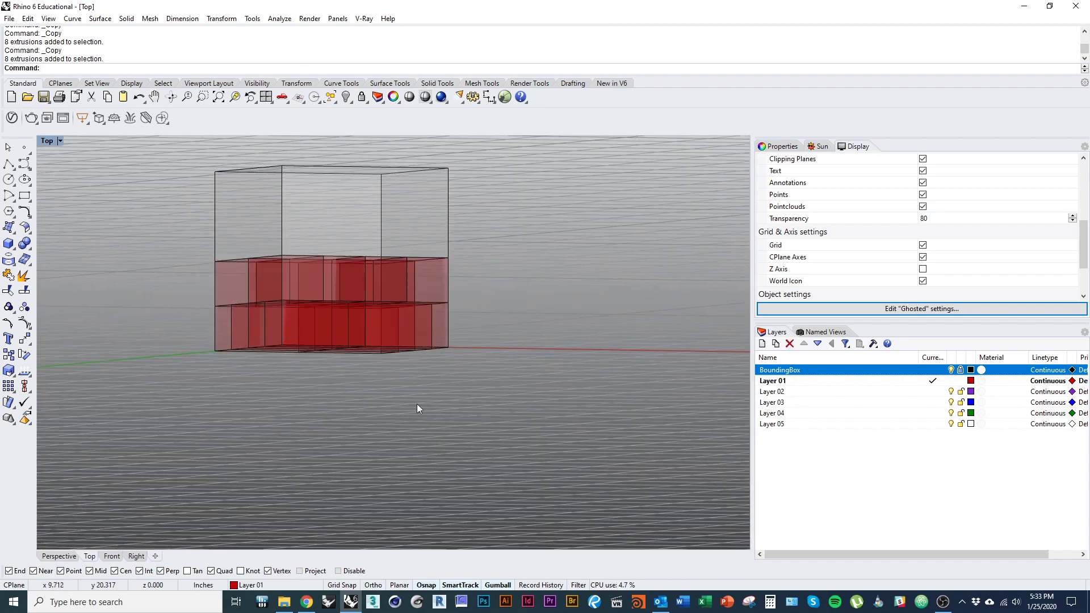
- Copy both box layers straight up by their combined height to fill the rest of the bounding box
{"action": "left_click_drag", "start_coordinate": [159, 241], "coordinate": [159, 241]}
{"action": "right_click_drag", "start_coordinate": [318, 318], "coordinate": [432, 375]}
{"action": "left_click", "coordinate": [509, 404]}
{"action": "key", "text": "ctrl+a"}
{"action": "right_click_drag", "start_coordinate": [509, 405], "coordinate": [449, 497]}
{"action": "right_click", "coordinate": [466, 465]}
{"action": "left_click", "coordinate": [449, 457]}
{"action": "left_click", "coordinate": [447, 372]}
{"action": "right_click", "coordinate": [487, 441]}
{"action": "left_click", "coordinate": [482, 438]}
- Move all 32 boxes along the X axis, clear of the bounding box, and set the viewport to Shaded display
{"action": "left_click_drag", "start_coordinate": [139, 265], "coordinate": [454, 542]}
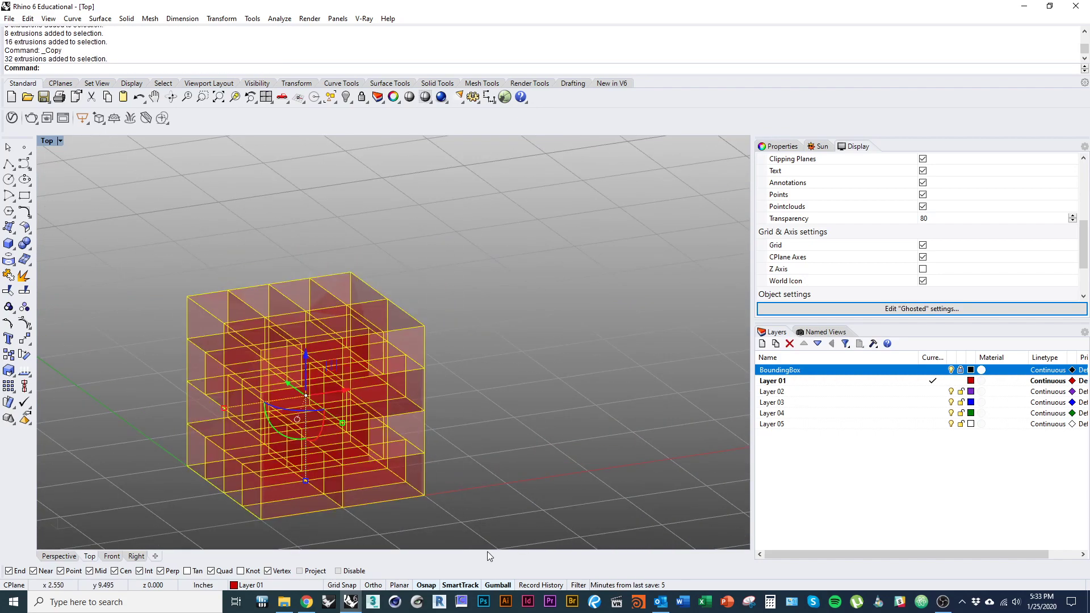
{"action": "right_click_drag", "start_coordinate": [366, 438], "coordinate": [221, 421], "text": "shift"}
{"action": "scroll", "coordinate": [219, 386], "scroll_direction": "down", "scroll_amount": 3}
{"action": "key", "text": "ctrl+alt+s"}
{"action": "left_click_drag", "start_coordinate": [212, 371], "coordinate": [513, 345]}
{"action": "left_click", "coordinate": [507, 478]}
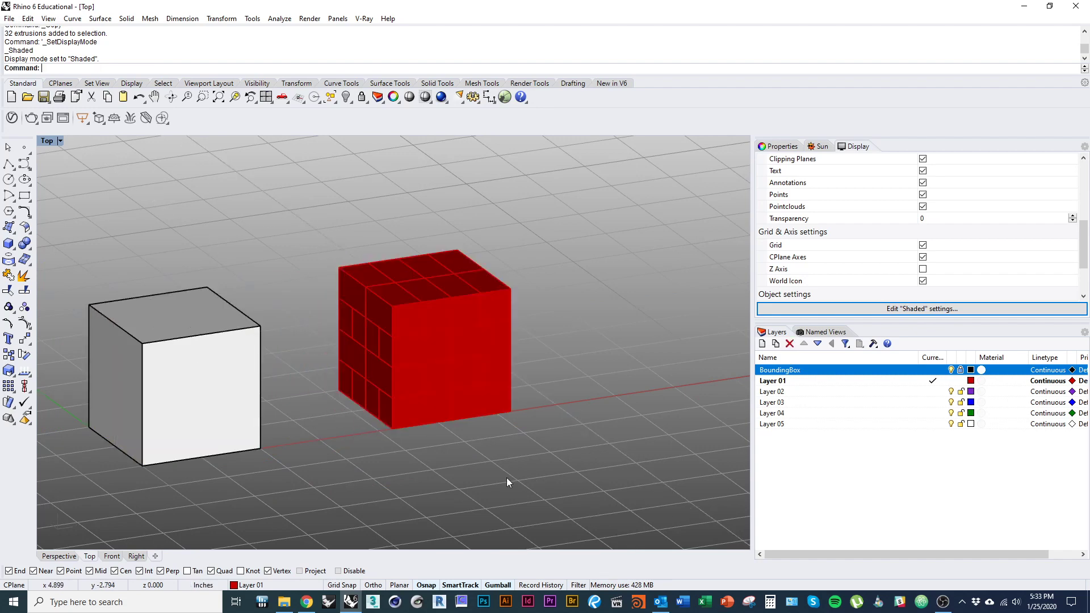
- Delete boxes one at a time from the upper front corner downward to carve stepped notches through the layers
{"action": "right_click_drag", "start_coordinate": [487, 418], "coordinate": [432, 453], "text": "shift"}
{"action": "scroll", "coordinate": [432, 453], "scroll_direction": "up", "scroll_amount": 3}
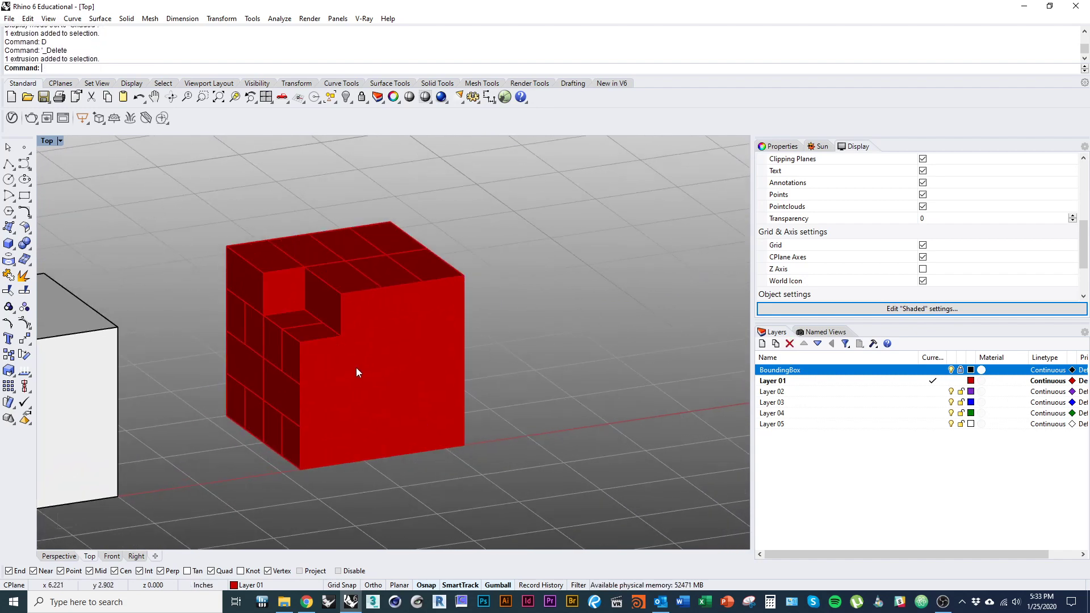
{"action": "type", "text": "d"}
{"action": "key", "text": "Return"}
{"action": "left_click", "coordinate": [346, 313]}
{"action": "type", "text": "d"}
{"action": "key", "text": "Return"}
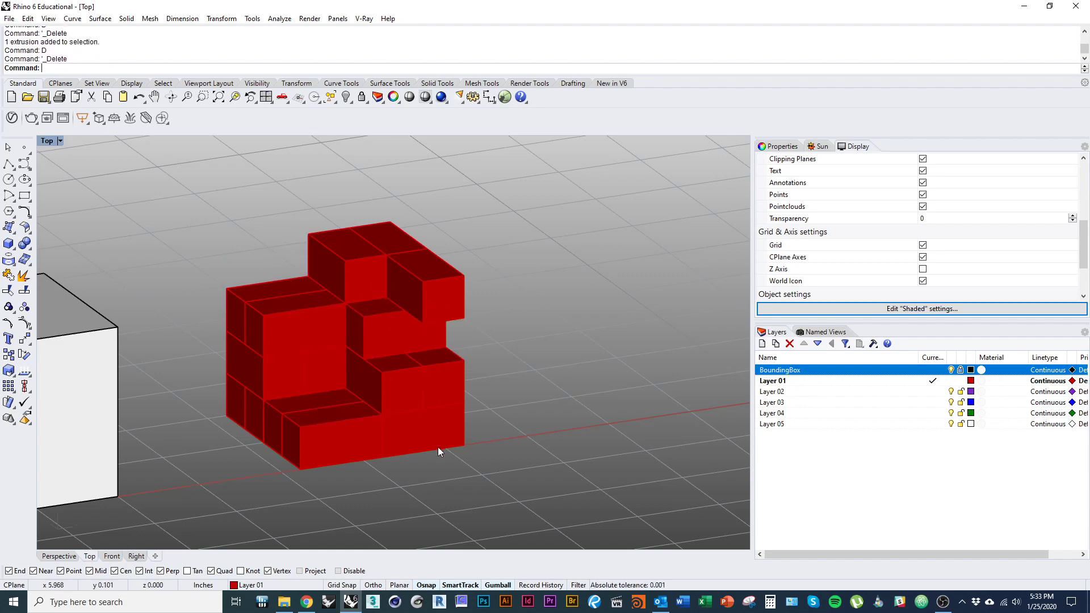
- Delete further boxes around the remaining sides of the stack to leave projecting and recessed blocks on each layer
{"action": "right_click_drag", "start_coordinate": [408, 437], "coordinate": [332, 407]}
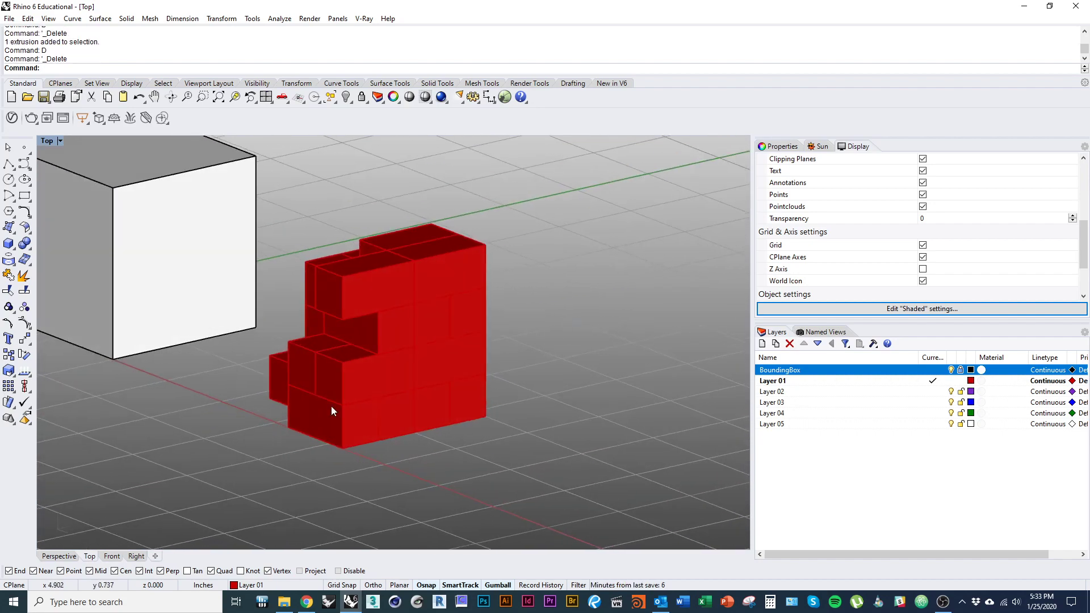
{"action": "right_click_drag", "start_coordinate": [428, 371], "coordinate": [346, 425]}
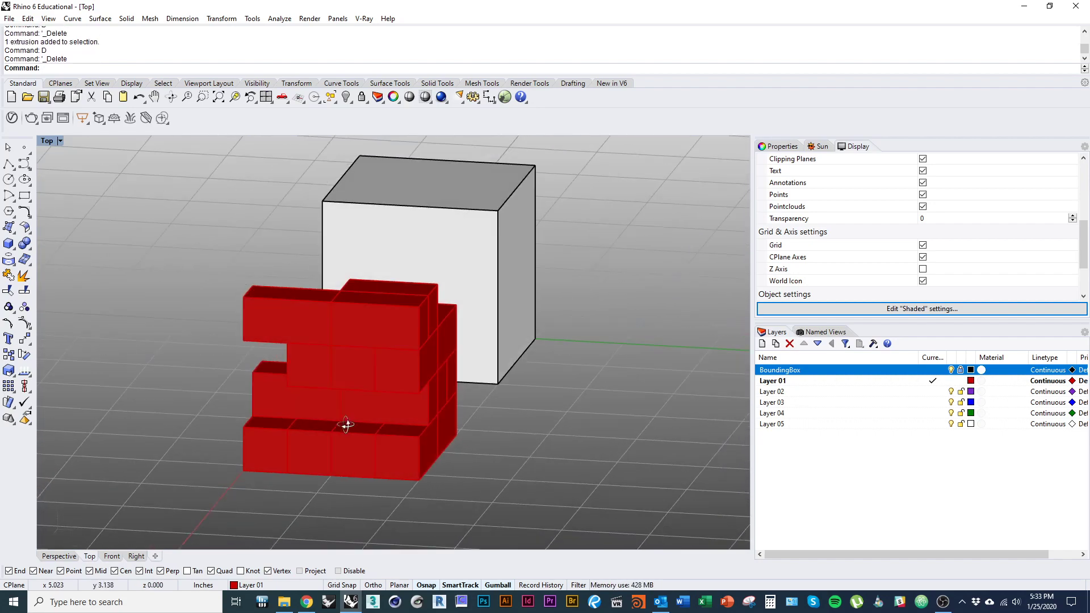
{"action": "right_click_drag", "start_coordinate": [452, 420], "coordinate": [290, 437]}
{"action": "key", "text": "ctrl+shift+h"}
{"action": "right_click_drag", "start_coordinate": [429, 455], "coordinate": [288, 442], "text": "ctrl+shift"}
{"action": "key", "text": "Escape"}
{"action": "right_click_drag", "start_coordinate": [430, 453], "coordinate": [345, 428], "text": "ctrl+shift"}
{"action": "left_click", "coordinate": [324, 429]}
{"action": "type", "text": "d"}
{"action": "key", "text": "Return"}
{"action": "right_click_drag", "start_coordinate": [392, 467], "coordinate": [451, 318], "text": "ctrl+shift"}
{"action": "left_click", "coordinate": [452, 319]}
{"action": "right_click_drag", "start_coordinate": [460, 443], "coordinate": [445, 490], "text": "ctrl+shift"}
{"action": "key", "text": "ctrl+z"}
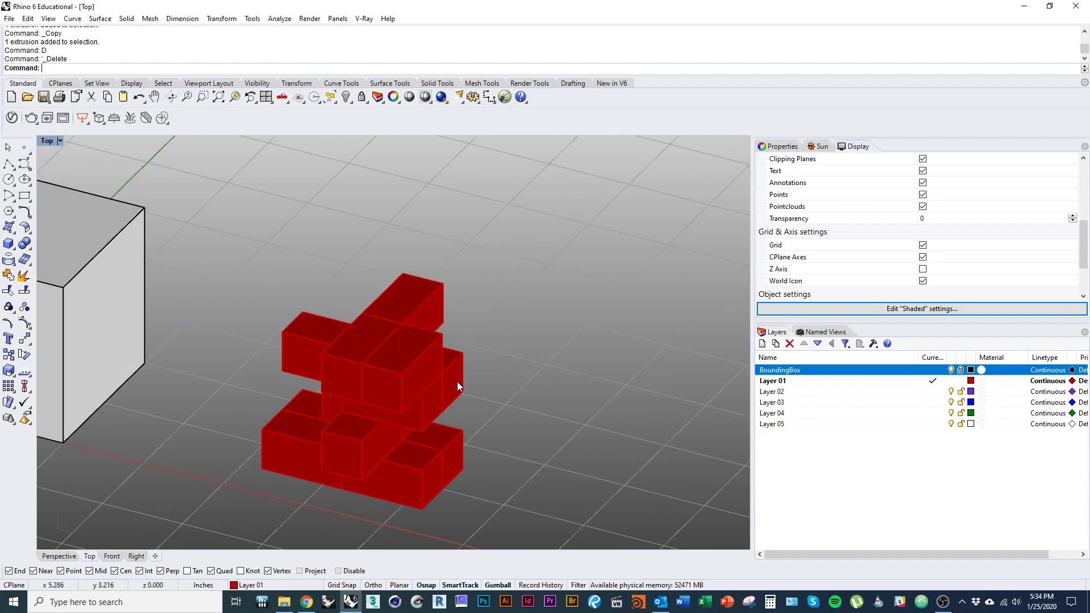
- Copy single boxes one at a time into empty spots in the upper layers of the carved stack
{"action": "left_click", "coordinate": [402, 324]}
{"action": "left_click", "coordinate": [362, 314]}
{"action": "right_click", "coordinate": [433, 443]}
{"action": "left_click", "coordinate": [521, 466]}
{"action": "right_click_drag", "start_coordinate": [367, 472], "coordinate": [471, 454], "text": "ctrl+shift"}
{"action": "left_click", "coordinate": [492, 395]}
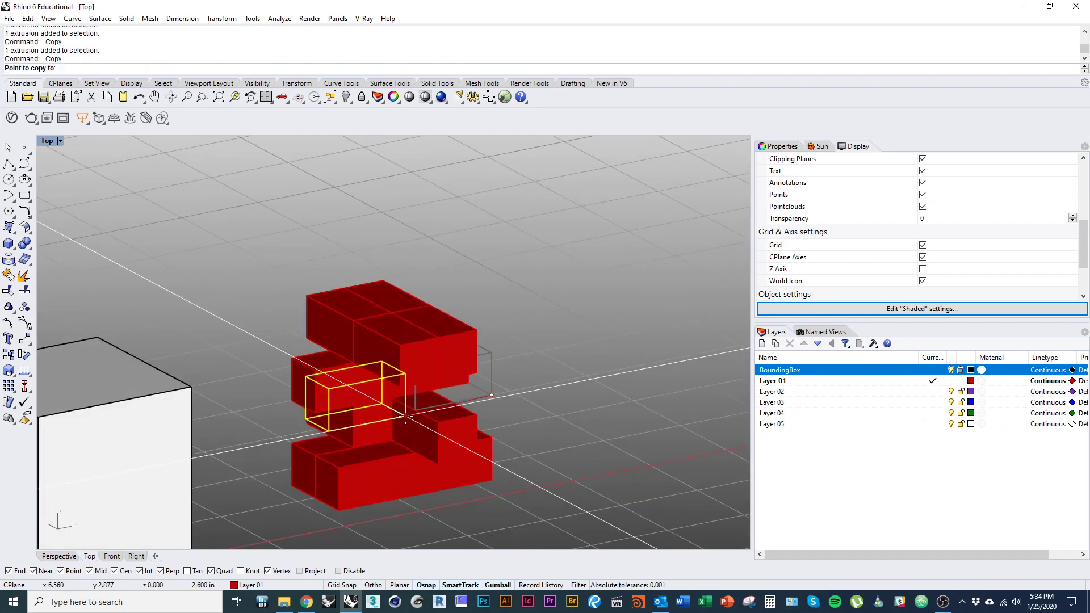
{"action": "left_click", "coordinate": [415, 410]}
{"action": "right_click", "coordinate": [418, 453]}
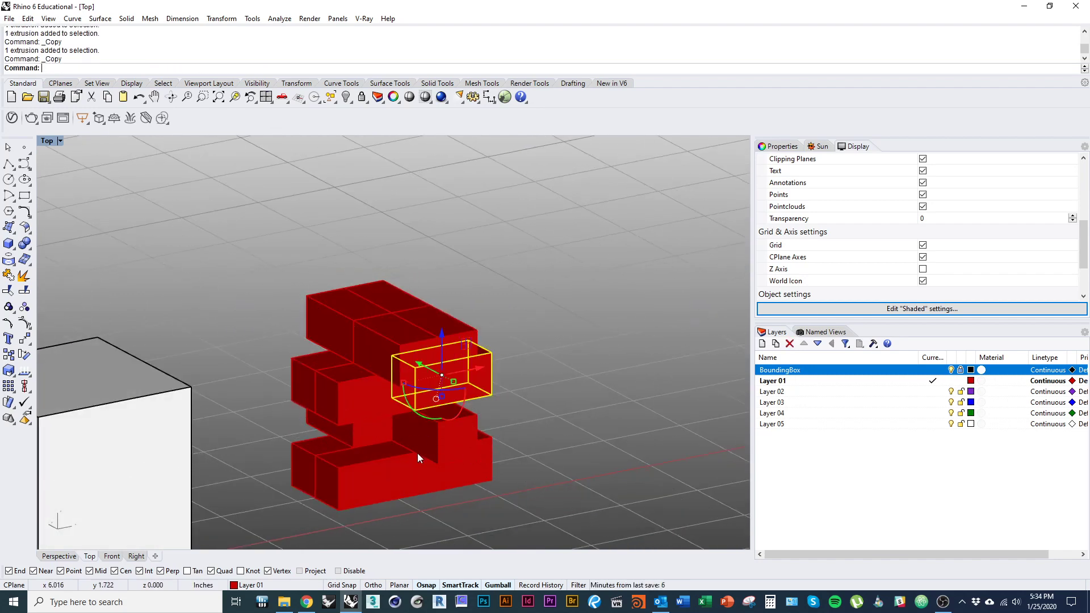
{"action": "left_click", "coordinate": [301, 423]}
{"action": "key", "text": "Escape"}
{"action": "scroll", "coordinate": [309, 431], "scroll_direction": "down", "scroll_amount": 6}
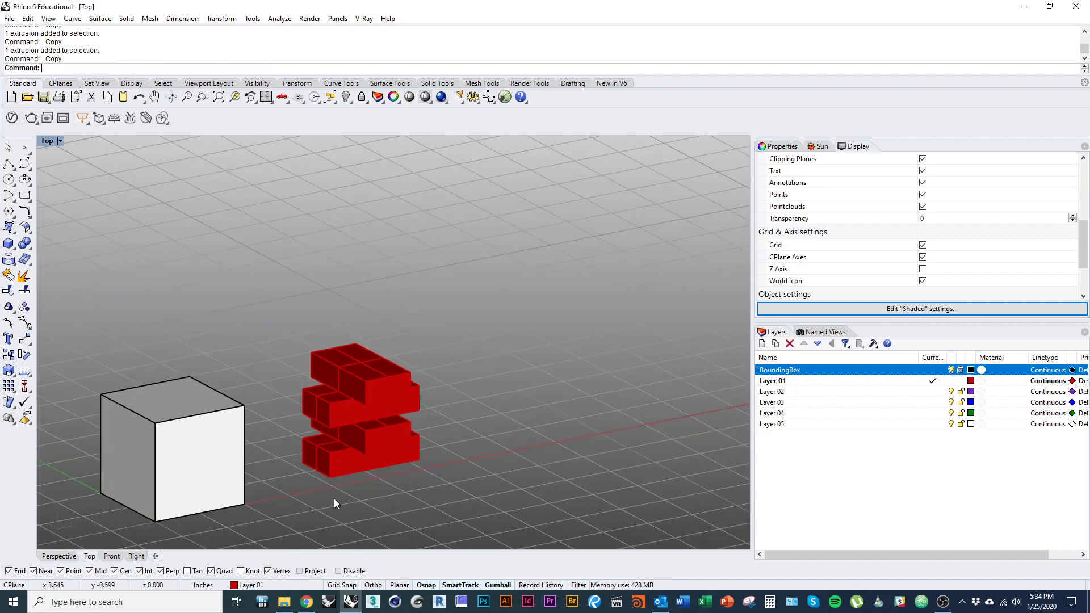
- Select all 16 boxes of the carved module and group them
{"action": "right_click_drag", "start_coordinate": [334, 498], "coordinate": [453, 499]}
{"action": "left_click_drag", "start_coordinate": [453, 499], "coordinate": [306, 352]}
{"action": "right_click_drag", "start_coordinate": [356, 387], "coordinate": [370, 431], "text": "shift"}
{"action": "scroll", "coordinate": [311, 413], "scroll_direction": "up", "scroll_amount": 3}
{"action": "key", "text": "ctrl+z"}
{"action": "key", "text": "ctrl+g"}
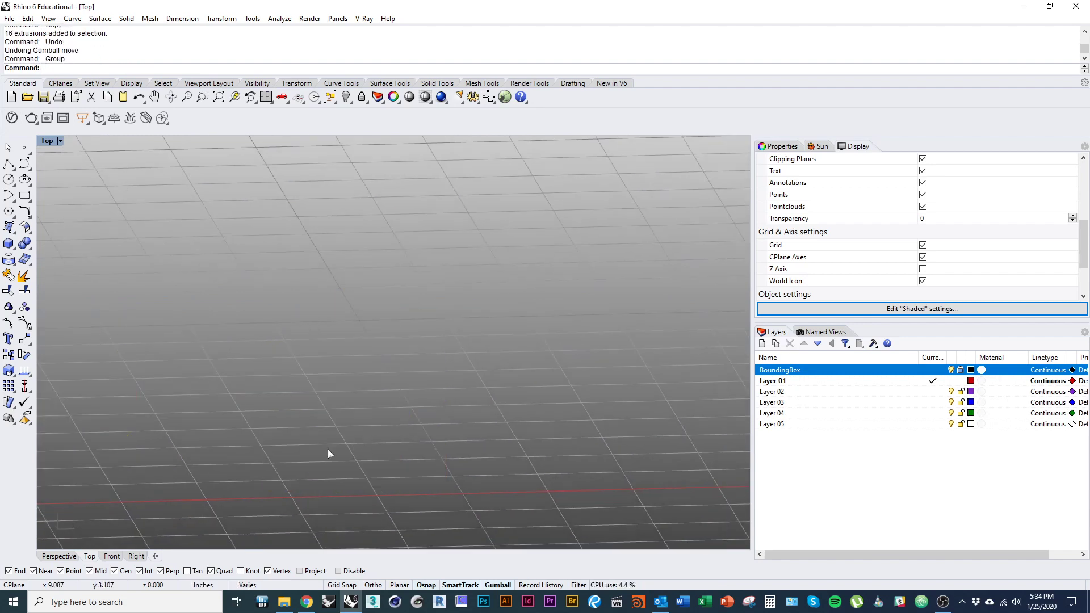
- Copy the grouped module along the X axis to a clear area beside the original
{"action": "left_click_drag", "start_coordinate": [162, 399], "coordinate": [492, 392]}
{"action": "key", "text": "alt"}
{"action": "left_click", "coordinate": [549, 434]}
- Copy the duplicated module from one of its box corners to an offset position where it nests into the notches
{"action": "right_click_drag", "start_coordinate": [514, 456], "coordinate": [482, 474]}
{"action": "left_click", "coordinate": [483, 473]}
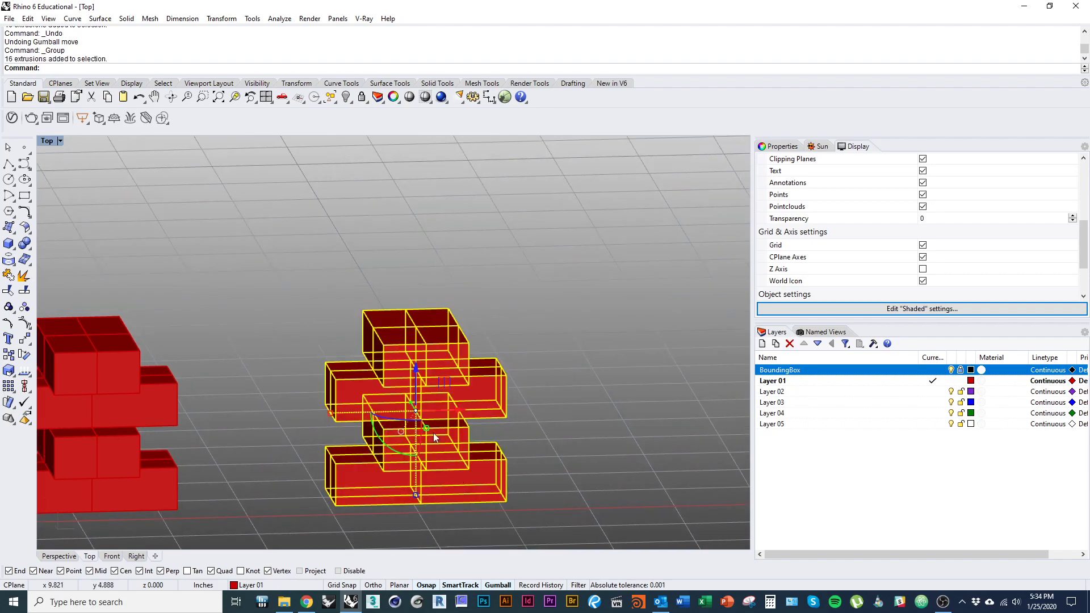
{"action": "left_click", "coordinate": [336, 421]}
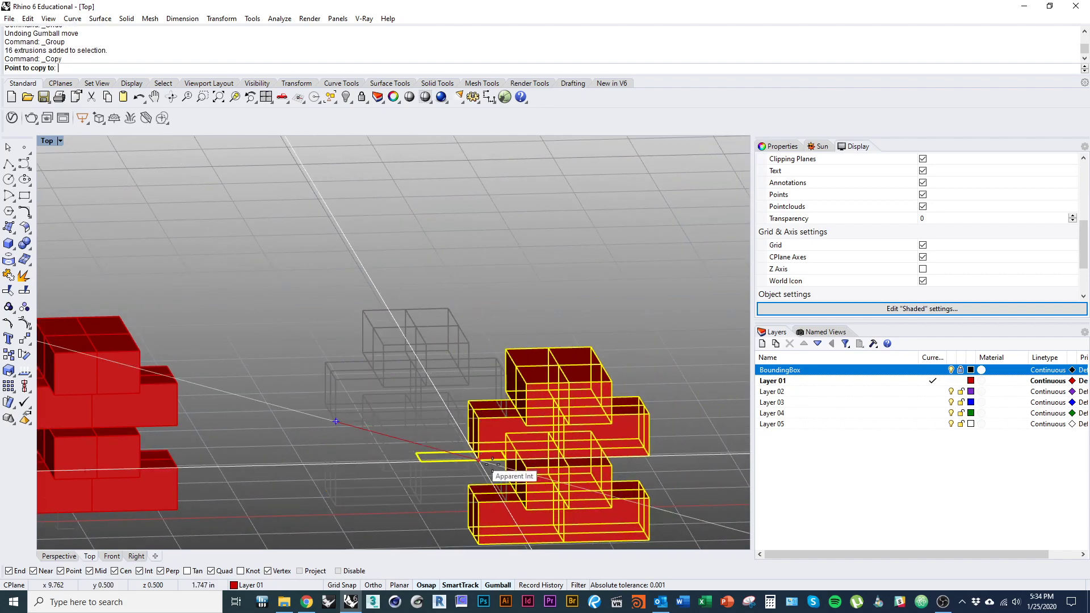
{"action": "right_click_drag", "start_coordinate": [477, 458], "coordinate": [399, 486], "text": "ctrl+shift"}
{"action": "left_click", "coordinate": [399, 486]}
{"action": "right_click", "coordinate": [612, 465]}
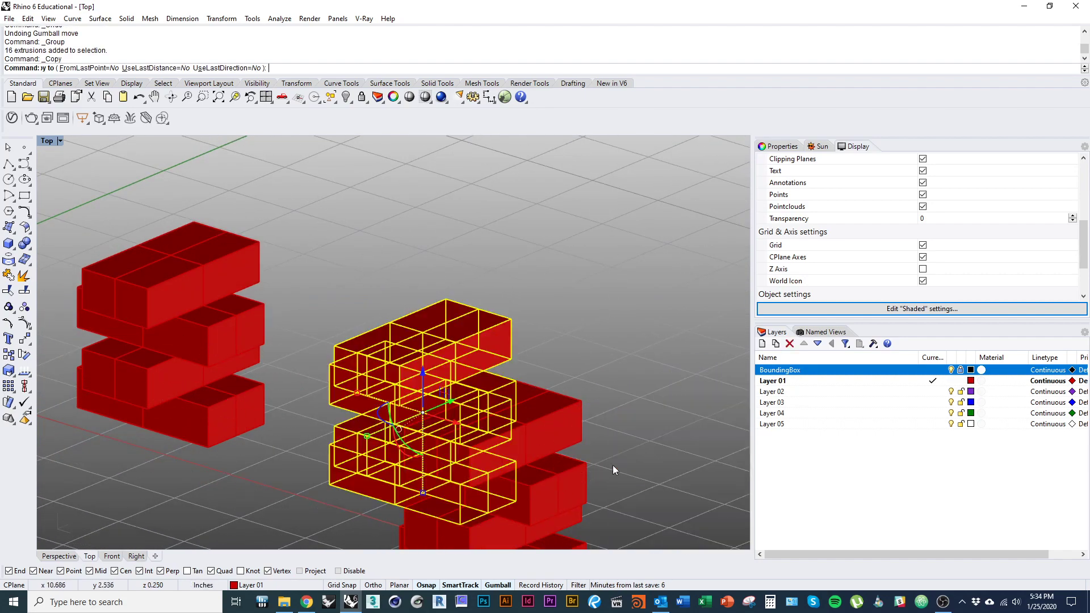
- Copy the front module by its lower front corner to a raised position behind the interlocked pair
{"action": "left_click", "coordinate": [612, 465]}
{"action": "right_click_drag", "start_coordinate": [512, 457], "coordinate": [590, 440], "text": "ctrl+shift"}
{"action": "left_click", "coordinate": [571, 482]}
{"action": "right_click_drag", "start_coordinate": [571, 482], "coordinate": [448, 470], "text": "ctrl+shift"}
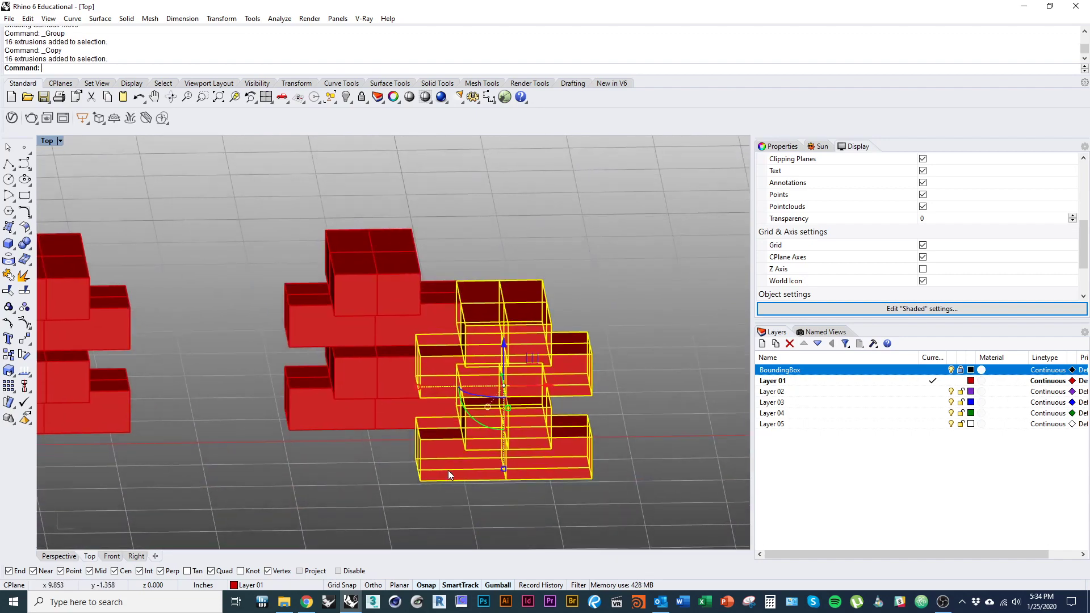
{"action": "left_click", "coordinate": [420, 481]}
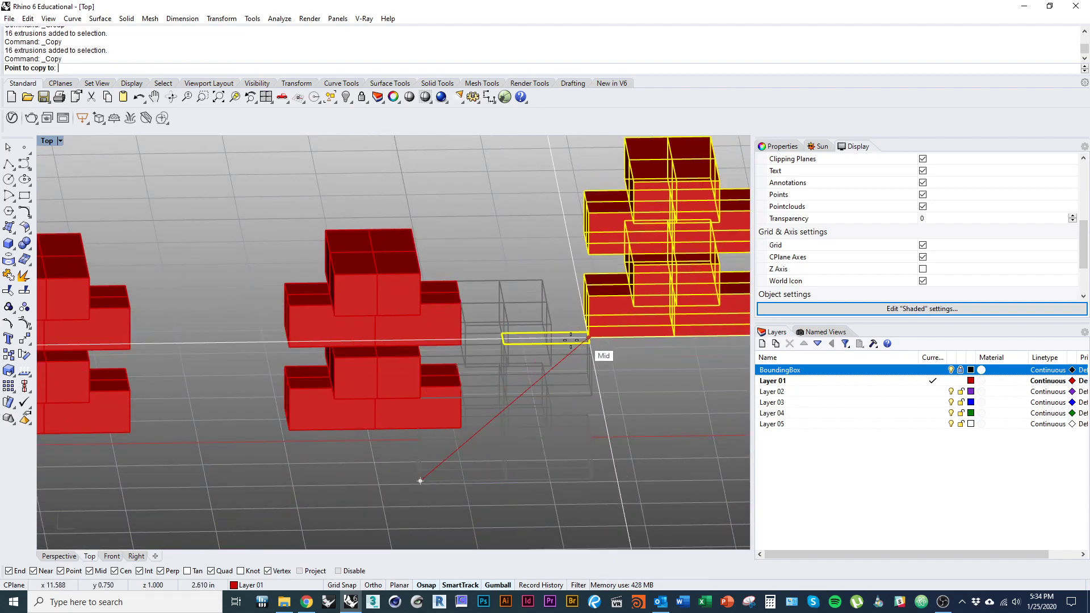
{"action": "left_click", "coordinate": [551, 364]}
{"action": "key", "text": "Return"}
- Move the raised module toward the interlocked pair, snapping to points on the boxes
{"action": "left_click", "coordinate": [621, 327]}
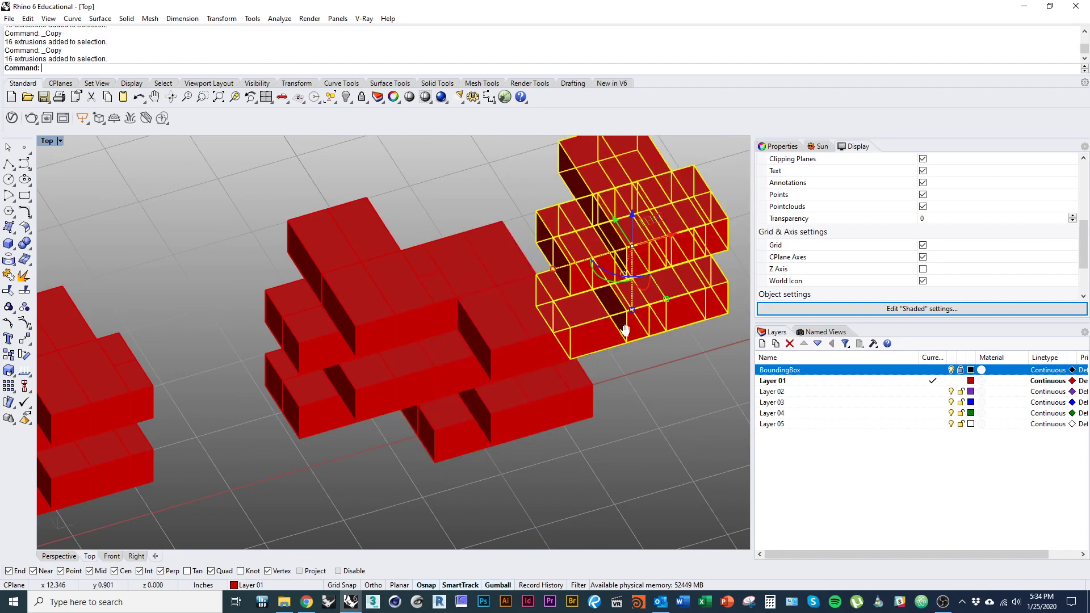
{"action": "right_click_drag", "start_coordinate": [616, 326], "coordinate": [546, 414]}
{"action": "type", "text": "m"}
{"action": "key", "text": "Return"}
{"action": "left_click", "coordinate": [657, 307]}
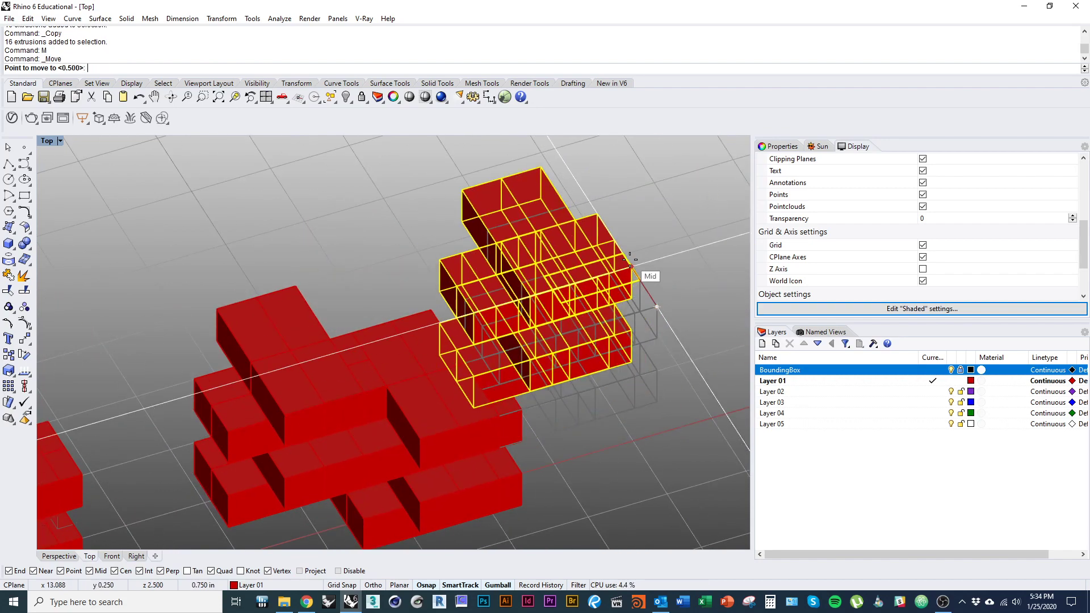
{"action": "left_click", "coordinate": [627, 261]}
{"action": "type", "text": "m"}
{"action": "key", "text": "Return"}
{"action": "left_click", "coordinate": [664, 371]}
{"action": "key", "text": "Escape"}
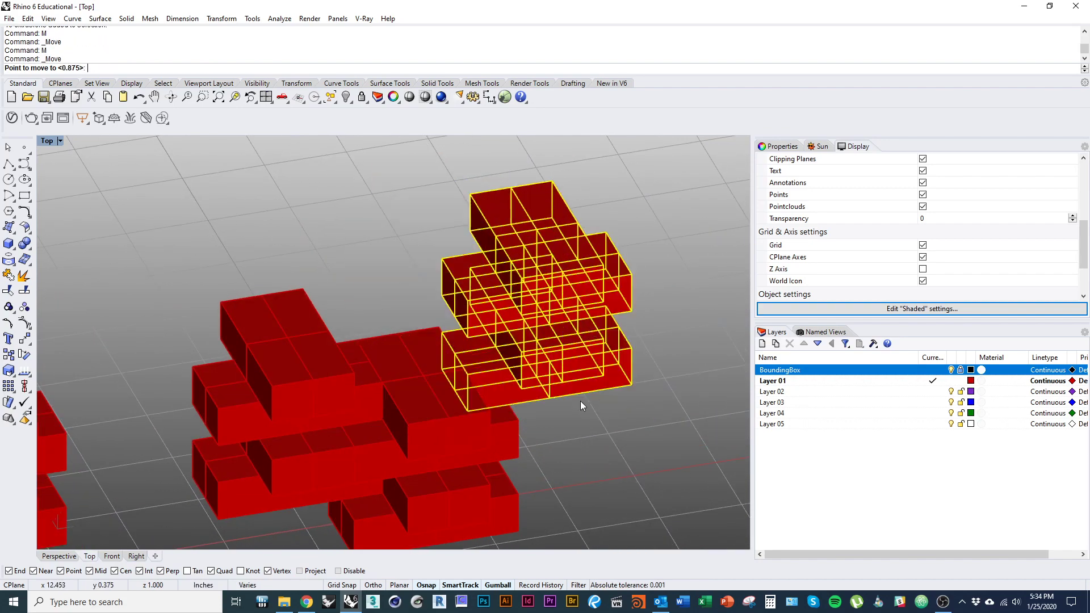
- Shift the raised module once more to align its corner with the edge of the adjoining module
{"action": "mouse_move", "coordinate": [584, 412]}
{"action": "right_mouse_down"}
{"action": "mouse_move", "coordinate": [552, 392]}
{"action": "mouse_move", "coordinate": [568, 402]}
{"action": "right_mouse_up"}
{"action": "type", "text": "m"}
{"action": "key", "text": "Return"}
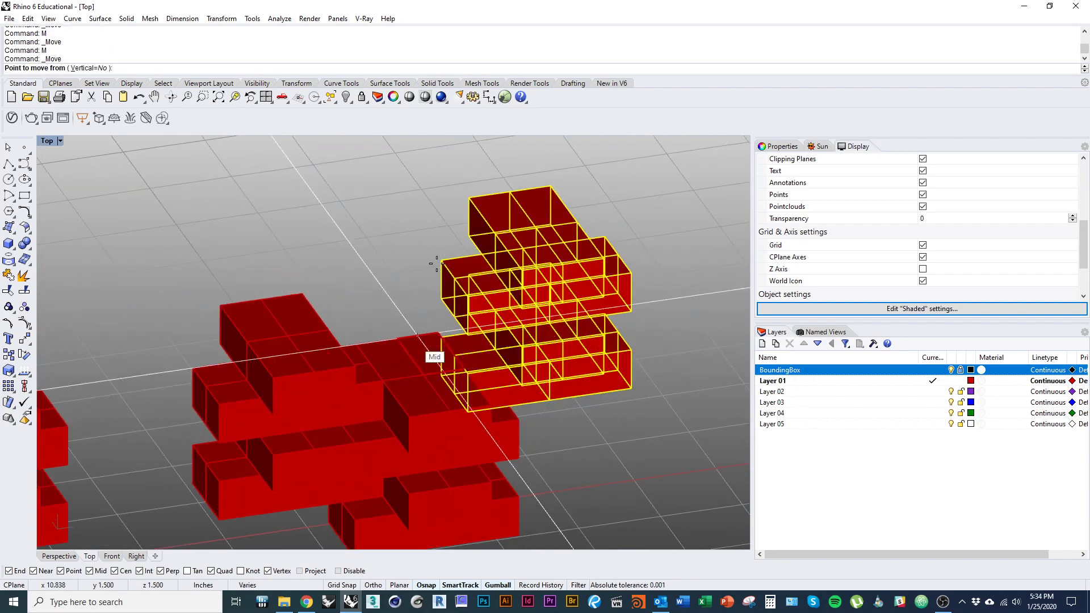
{"action": "scroll", "coordinate": [420, 332], "scroll_direction": "up", "scroll_amount": 12}
{"action": "left_click", "coordinate": [499, 351]}
{"action": "left_click", "coordinate": [487, 334]}
{"action": "scroll", "coordinate": [421, 336], "scroll_direction": "down", "scroll_amount": 9}
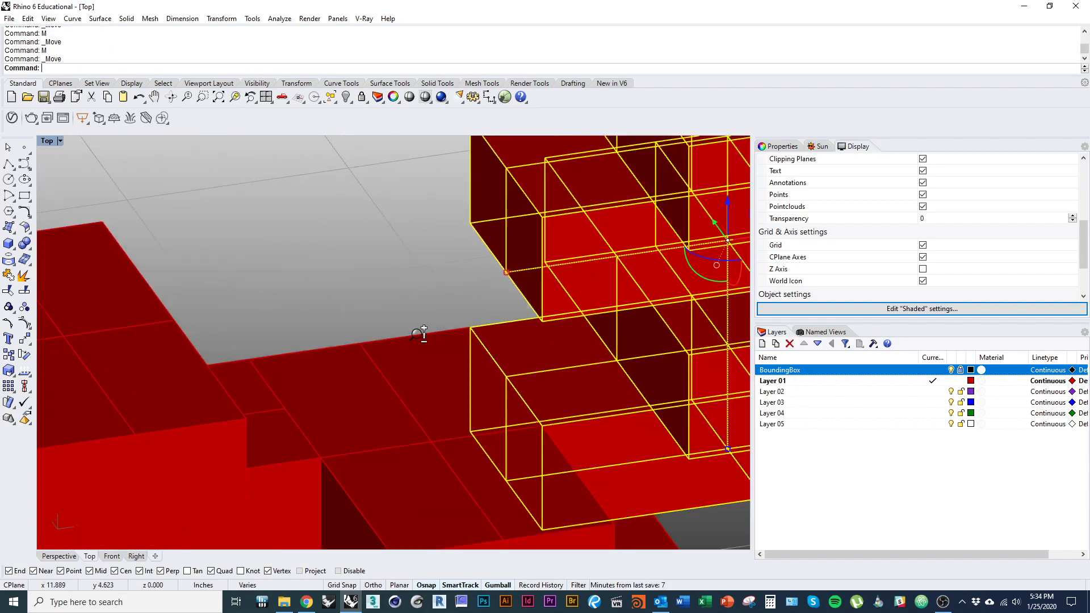
{"action": "key", "text": "Escape"}
- Copy the raised module by its lower front corner onto a matching notch corner above the lower modules
{"action": "right_click_drag", "start_coordinate": [461, 370], "coordinate": [500, 364]}
{"action": "left_click", "coordinate": [557, 350]}
{"action": "type", "text": "c"}
{"action": "key", "text": "Return"}
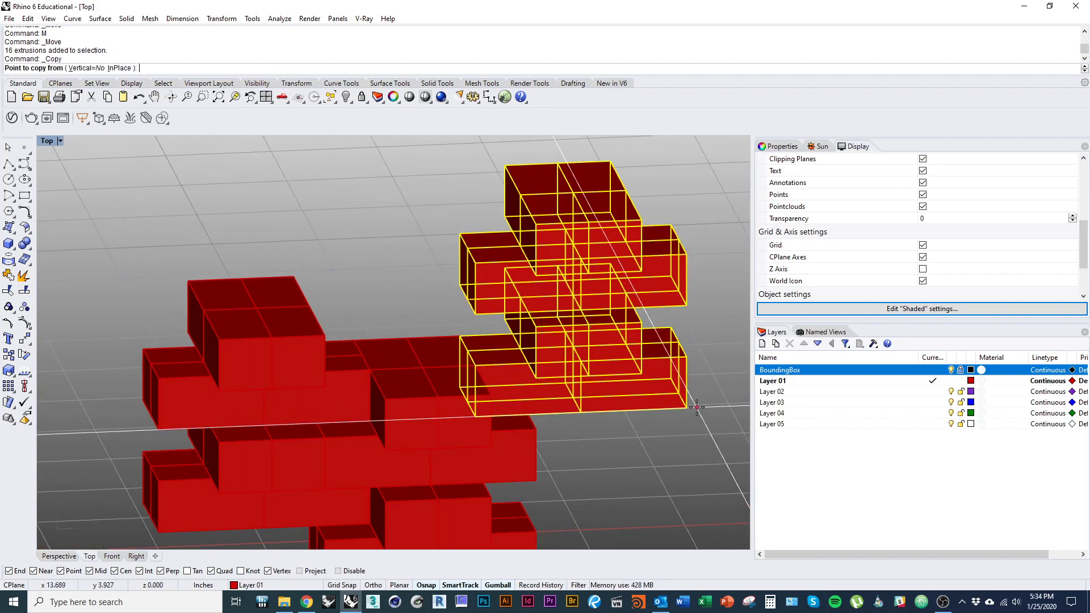
{"action": "left_click", "coordinate": [687, 408]}
{"action": "left_click", "coordinate": [536, 378]}
{"action": "right_click", "coordinate": [568, 411]}
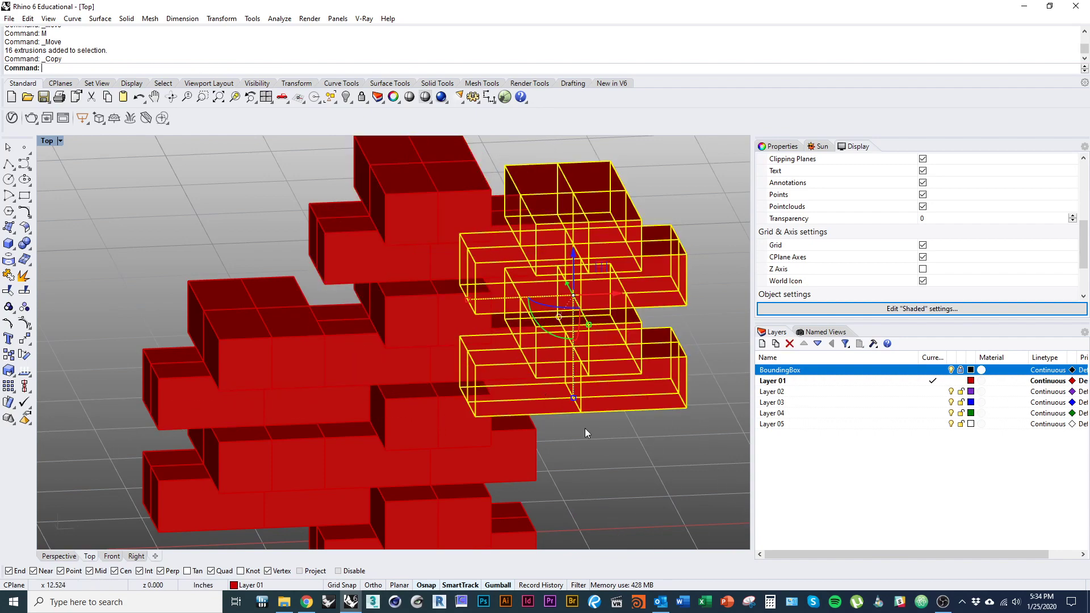
- Copy the raised module again, further along and higher, to extend the interlocking aggregation
{"action": "left_click", "coordinate": [585, 429]}
{"action": "right_click_drag", "start_coordinate": [610, 489], "coordinate": [615, 518], "text": "shift"}
{"action": "left_click", "coordinate": [621, 438]}
{"action": "right_click", "coordinate": [653, 442]}
{"action": "left_click", "coordinate": [690, 437]}
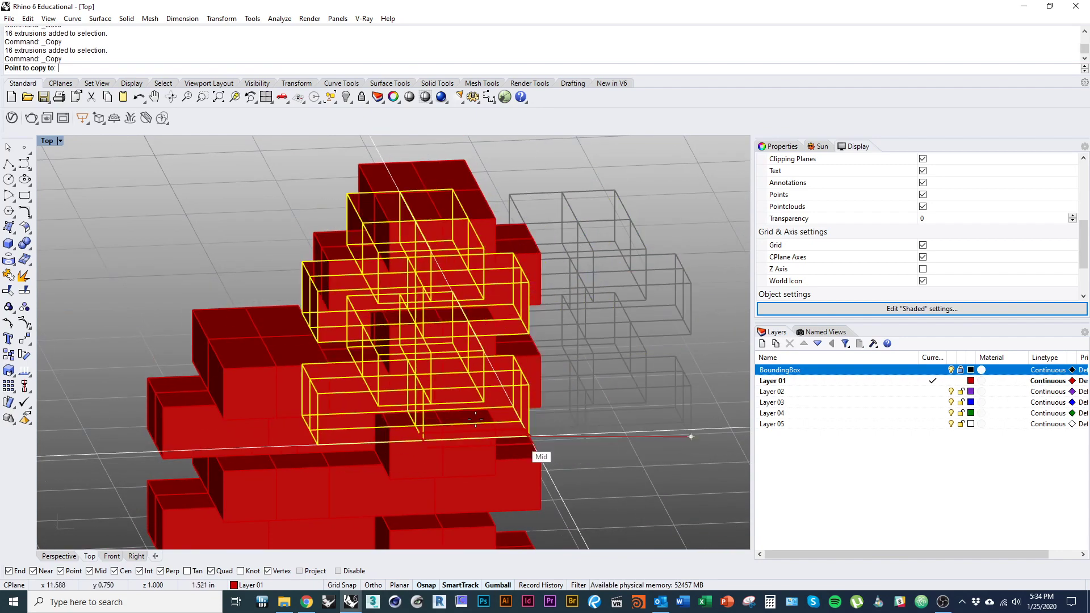
{"action": "left_click", "coordinate": [390, 376]}
{"action": "right_click", "coordinate": [517, 461]}
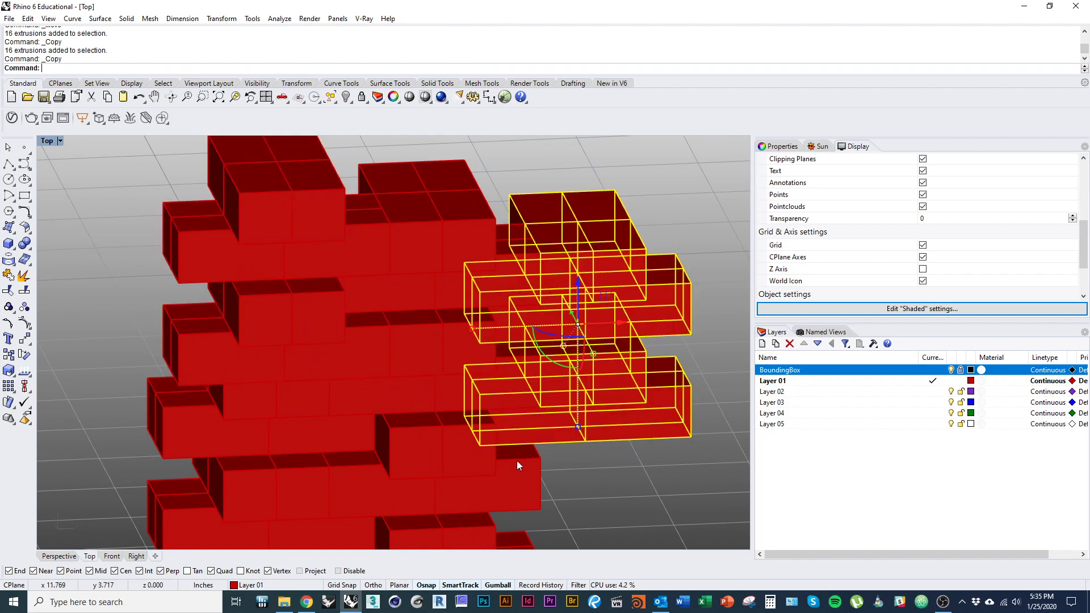
- Examine the whole aggregation in Rendered display
{"action": "key", "text": "Escape"}
{"action": "scroll", "coordinate": [517, 457], "scroll_direction": "down", "scroll_amount": 4}
{"action": "right_click_drag", "start_coordinate": [518, 457], "coordinate": [499, 438]}
{"action": "scroll", "coordinate": [501, 436], "scroll_direction": "down", "scroll_amount": 5}
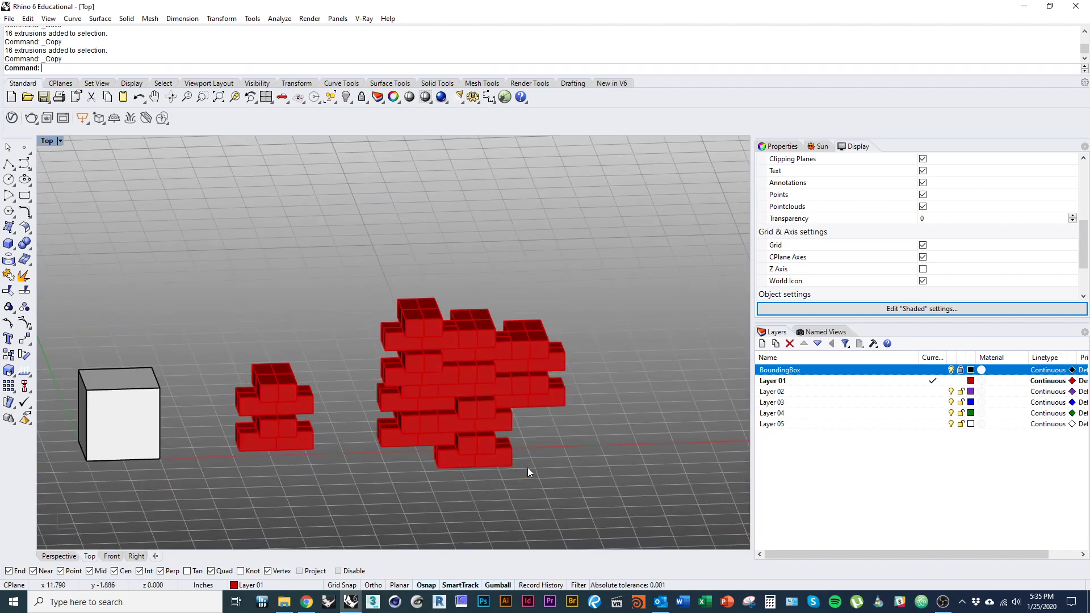
{"action": "key", "text": "ctrl+alt+r"}
{"action": "right_click_drag", "start_coordinate": [531, 477], "coordinate": [506, 434]}
- Delete all the aggregated copies, keeping the original module, and return the viewport to Shaded display
{"action": "left_click_drag", "start_coordinate": [553, 471], "coordinate": [366, 235]}
{"action": "type", "text": "d"}
{"action": "key", "text": "Return"}
{"action": "right_click_drag", "start_coordinate": [366, 415], "coordinate": [463, 424]}
{"action": "key", "text": "ctrl+alt+s"}
{"action": "mouse_move", "coordinate": [364, 466]}
{"action": "right_mouse_down"}
{"action": "mouse_move", "coordinate": [430, 435]}
{"action": "mouse_move", "coordinate": [494, 445]}
{"action": "right_mouse_up"}
- Delete the remaining module and undo the deletion
{"action": "scroll", "coordinate": [430, 435], "scroll_direction": "up", "scroll_amount": 7}
{"action": "left_click", "coordinate": [455, 418]}
{"action": "type", "text": "d"}
{"action": "key", "text": "Return"}
{"action": "scroll", "coordinate": [483, 445], "scroll_direction": "down", "scroll_amount": 2}
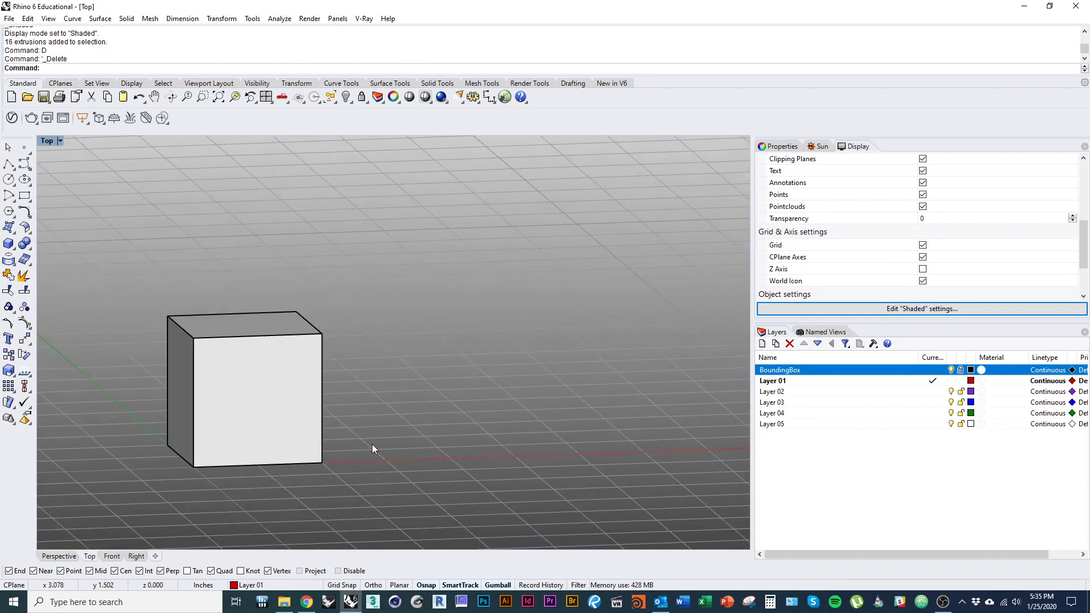
{"action": "key", "text": "ctrl+z"}
{"action": "key", "text": "Escape"}
{"action": "right_click_drag", "start_coordinate": [459, 482], "coordinate": [320, 458]}
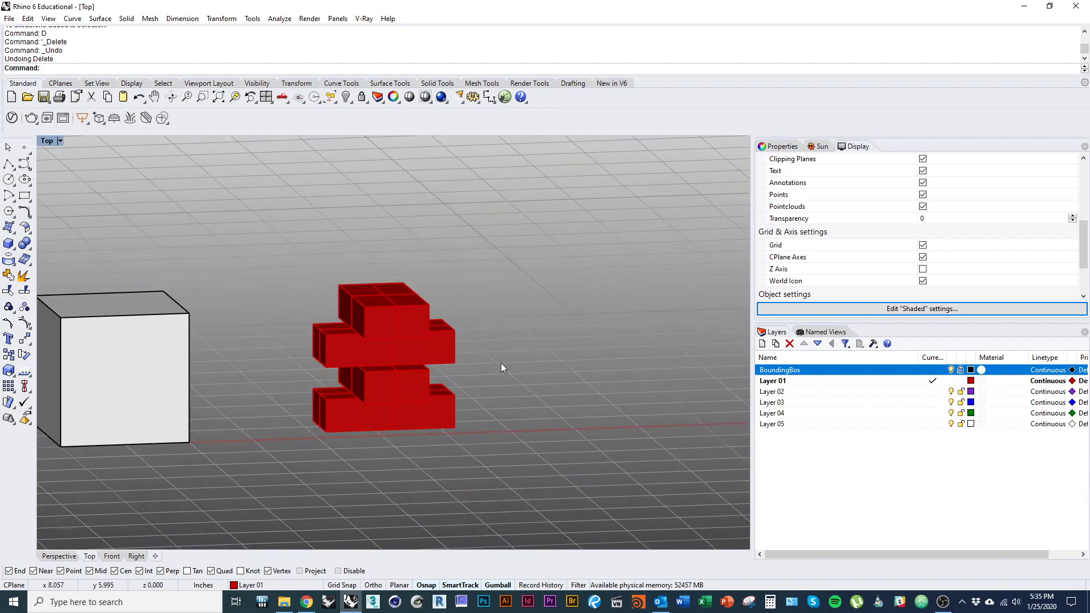
{"action": "right_click_drag", "start_coordinate": [465, 386], "coordinate": [444, 411], "text": "ctrl+shift"}
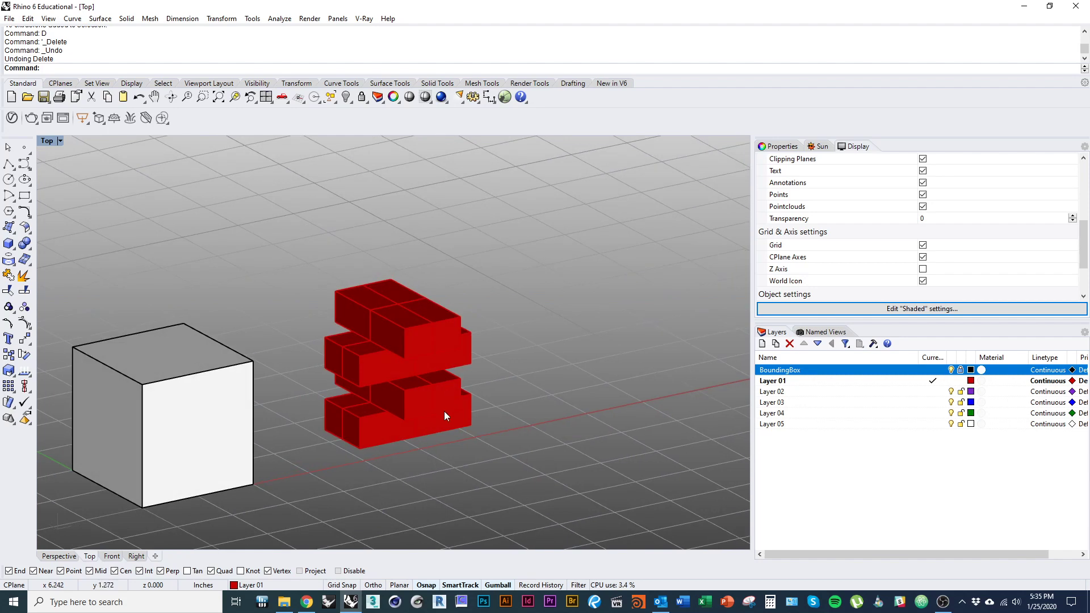
{"action": "left_click", "coordinate": [407, 420]}
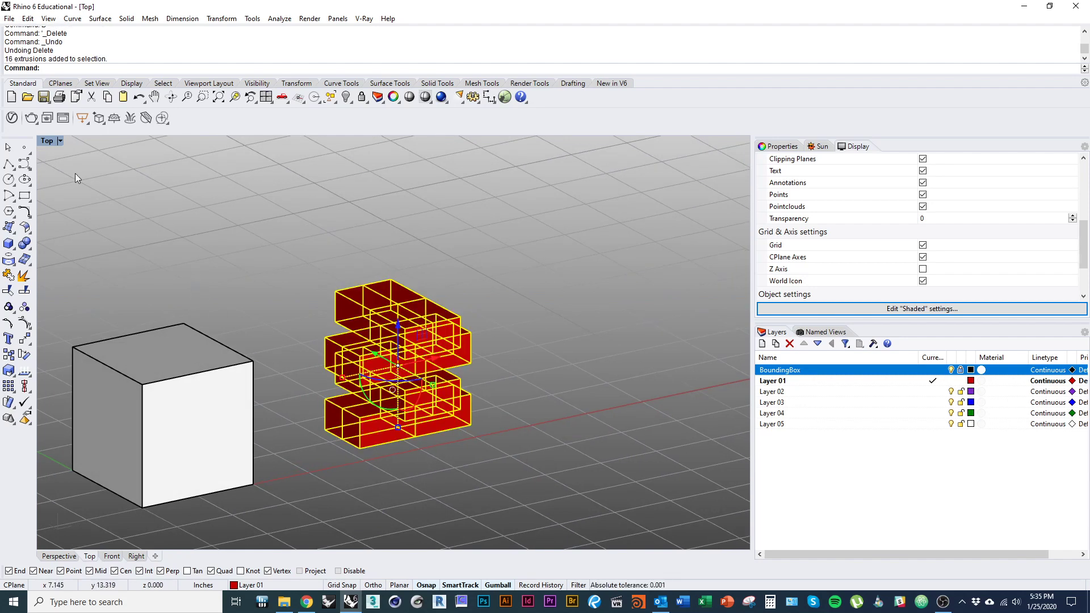
{"action": "left_click", "coordinate": [59, 141]}
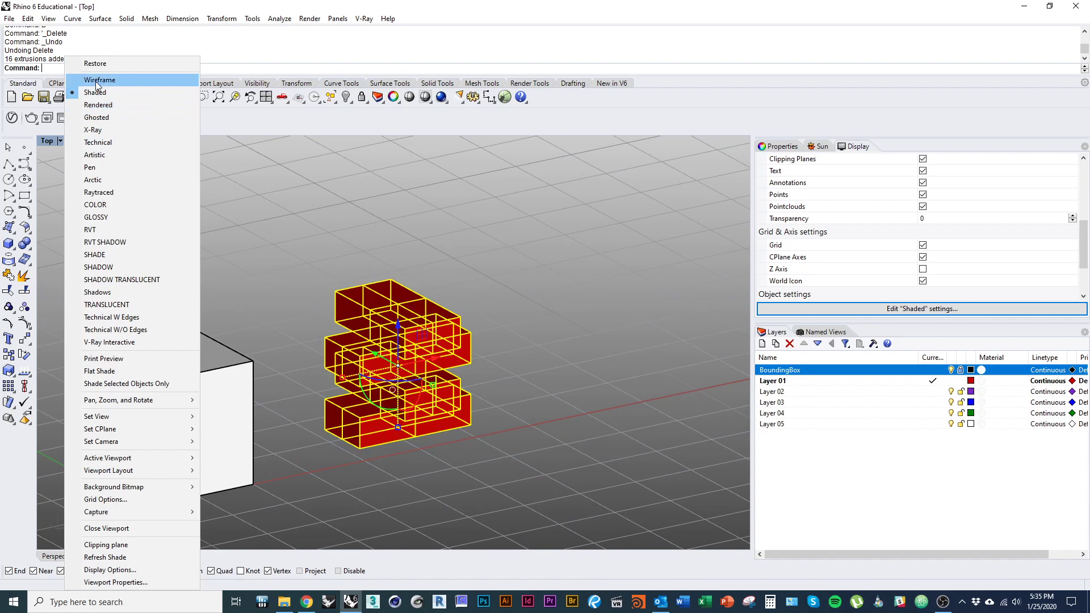
{"action": "left_click", "coordinate": [312, 259]}
{"action": "right_click_drag", "start_coordinate": [312, 259], "coordinate": [299, 251]}
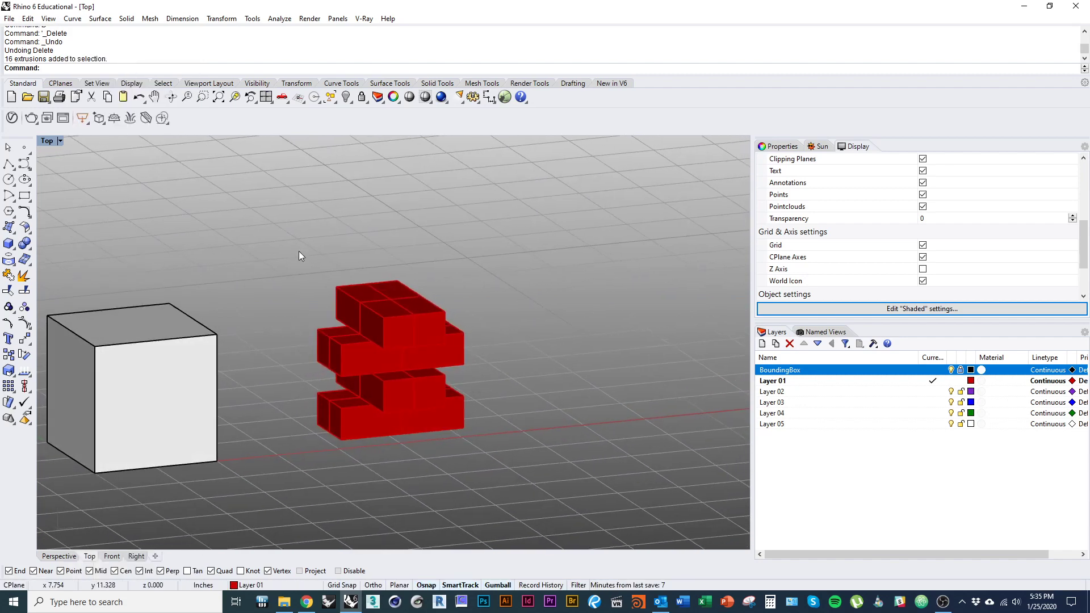
- Ungroup the module's 16 boxes and check that individual boxes can be selected
{"action": "key", "text": "Return"}
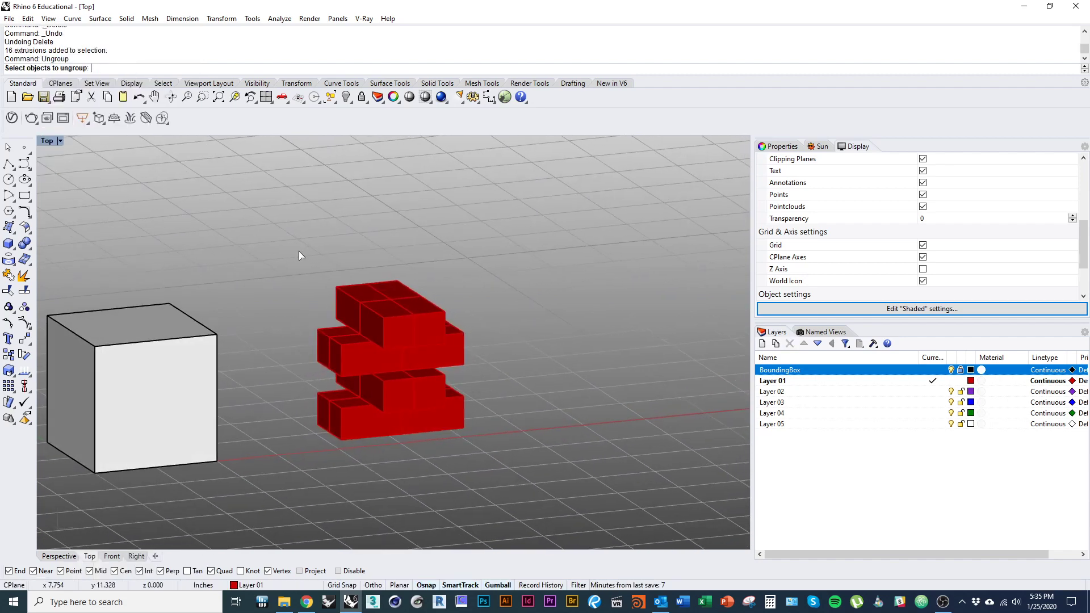
{"action": "left_click", "coordinate": [420, 325]}
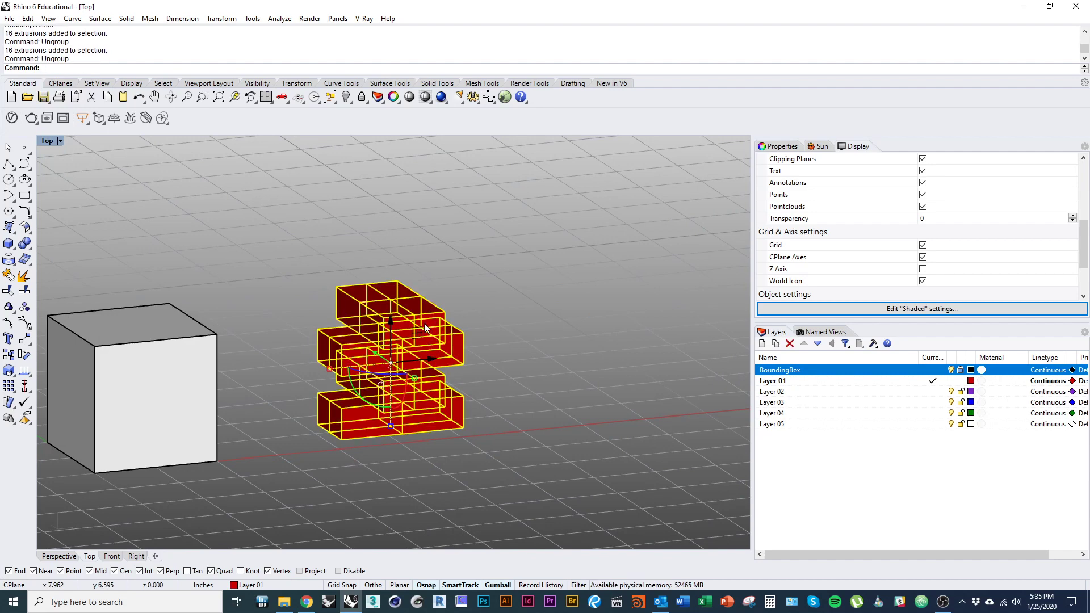
{"action": "left_click", "coordinate": [424, 323]}
{"action": "left_click", "coordinate": [380, 290]}
{"action": "left_click", "coordinate": [387, 316]}
{"action": "left_click", "coordinate": [493, 322]}
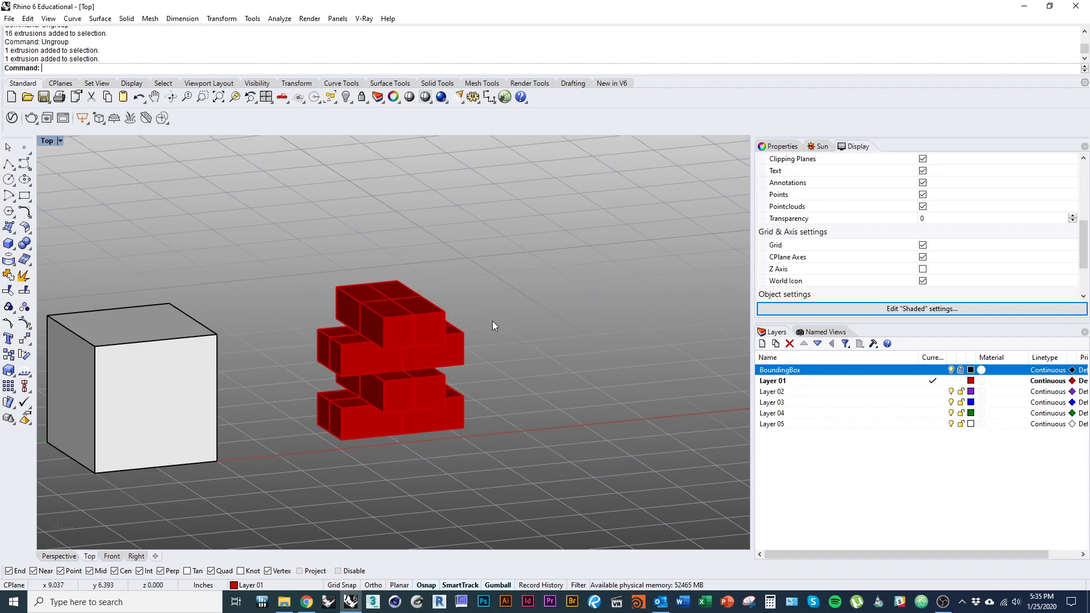
- Join a first set of boxes in the upper part of the module with BooleanUnion
{"action": "right_click_drag", "start_coordinate": [412, 322], "coordinate": [384, 355]}
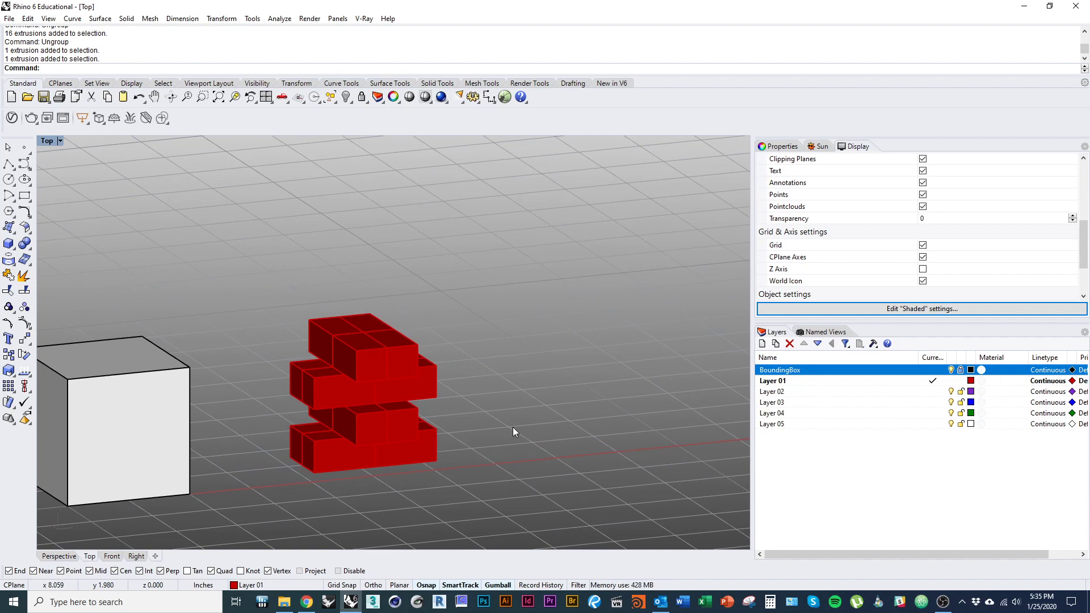
{"action": "type", "text": "oolean"}
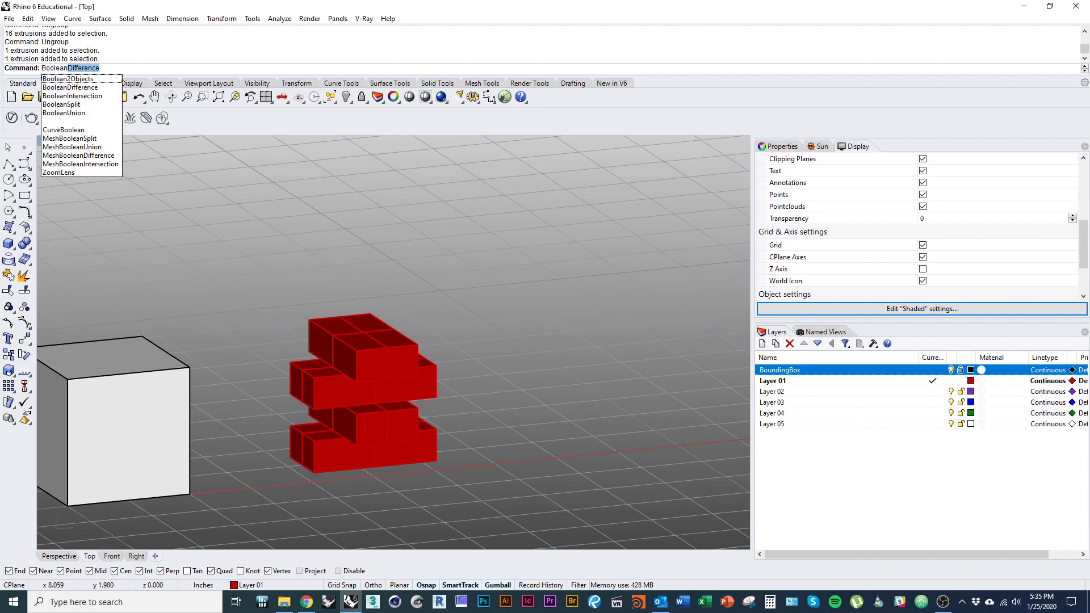
{"action": "type", "text": "Union"}
{"action": "key", "text": "Return"}
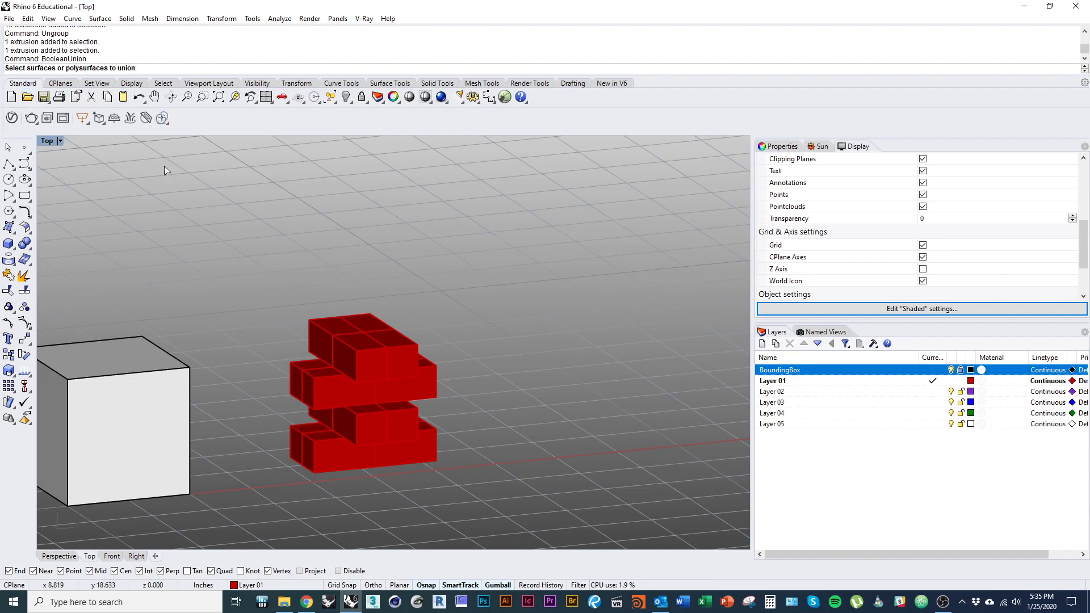
{"action": "right_click_drag", "start_coordinate": [414, 392], "coordinate": [431, 361]}
{"action": "left_click", "coordinate": [428, 359]}
{"action": "right_click", "coordinate": [526, 432]}
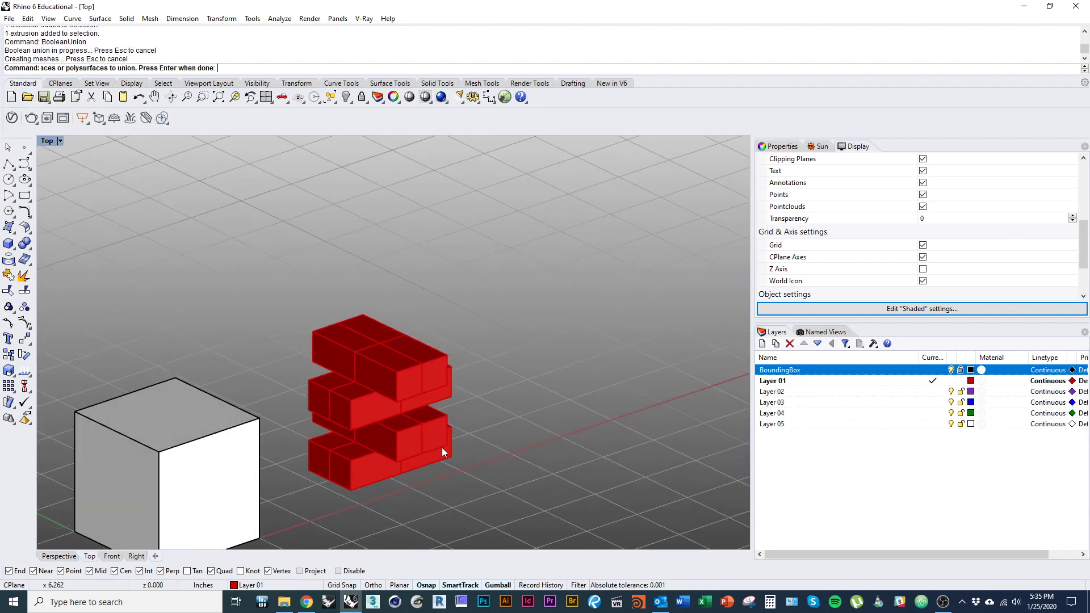
- Join the boxes of the module's top layer into one solid with BooleanUnion
{"action": "left_click", "coordinate": [410, 378]}
{"action": "right_click", "coordinate": [380, 360]}
{"action": "left_click", "coordinate": [357, 347]}
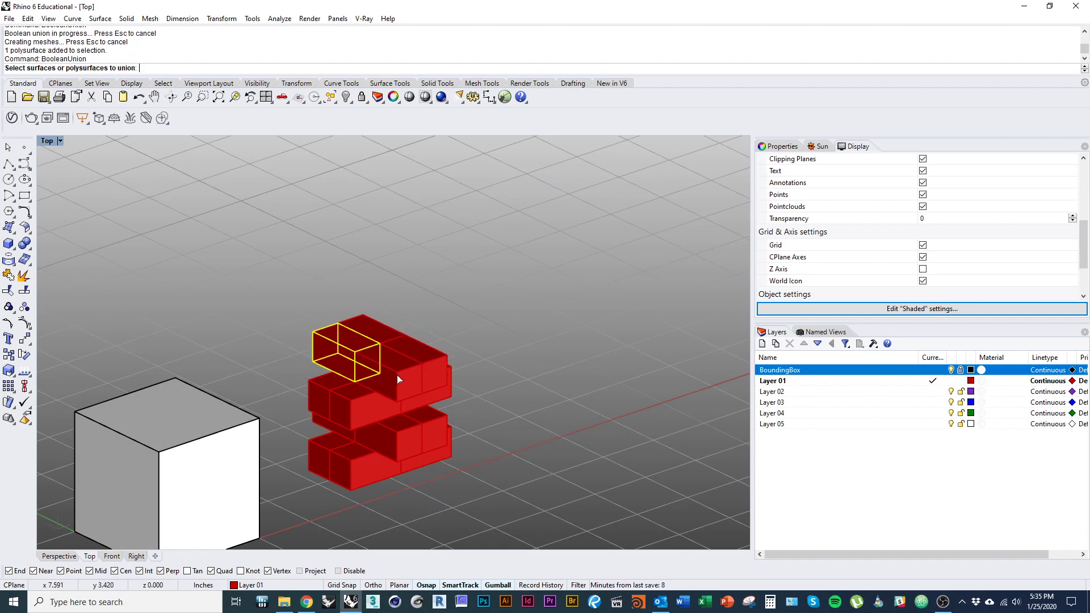
{"action": "key", "text": "Escape"}
{"action": "right_click", "coordinate": [406, 382]}
{"action": "left_click", "coordinate": [406, 382]}
{"action": "left_click", "coordinate": [348, 349]}
{"action": "left_click", "coordinate": [362, 338]}
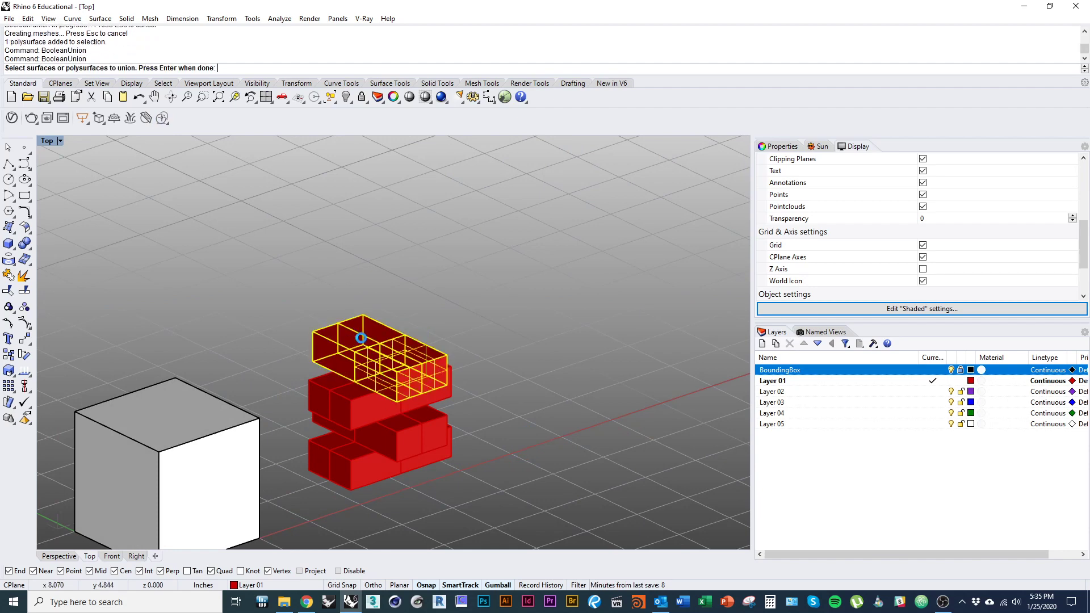
{"action": "right_click", "coordinate": [361, 338]}
- Join boxes in the module's second layer from the top with BooleanUnion
{"action": "right_click", "coordinate": [488, 459]}
{"action": "right_click_drag", "start_coordinate": [437, 424], "coordinate": [409, 364]}
{"action": "left_click", "coordinate": [409, 363]}
{"action": "left_click", "coordinate": [342, 364]}
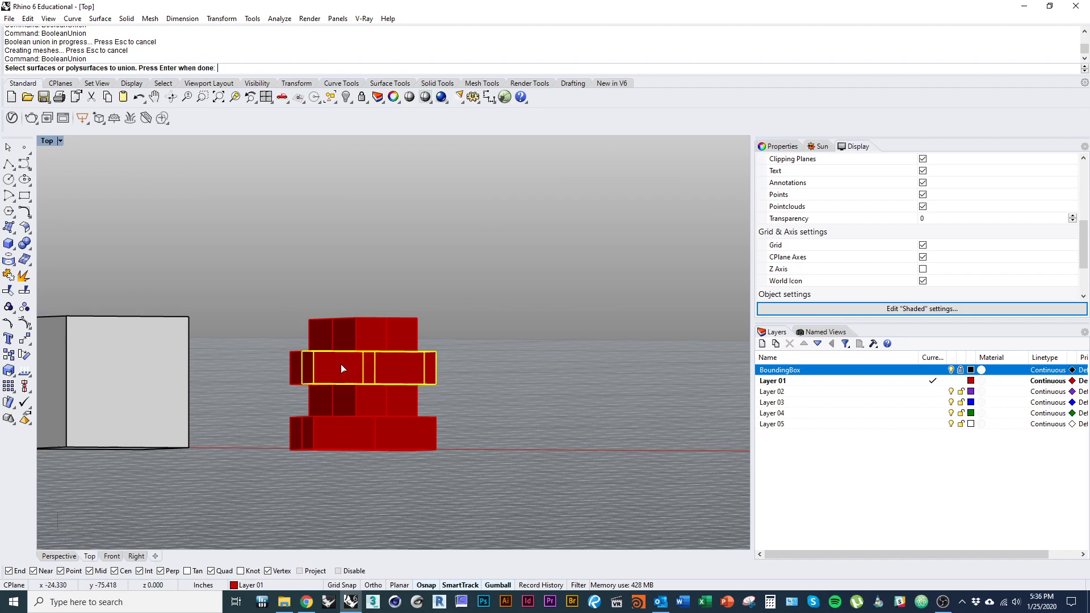
{"action": "right_click", "coordinate": [376, 381]}
- Join the second layer with the module's top layer using BooleanUnion
{"action": "right_click", "coordinate": [427, 416]}
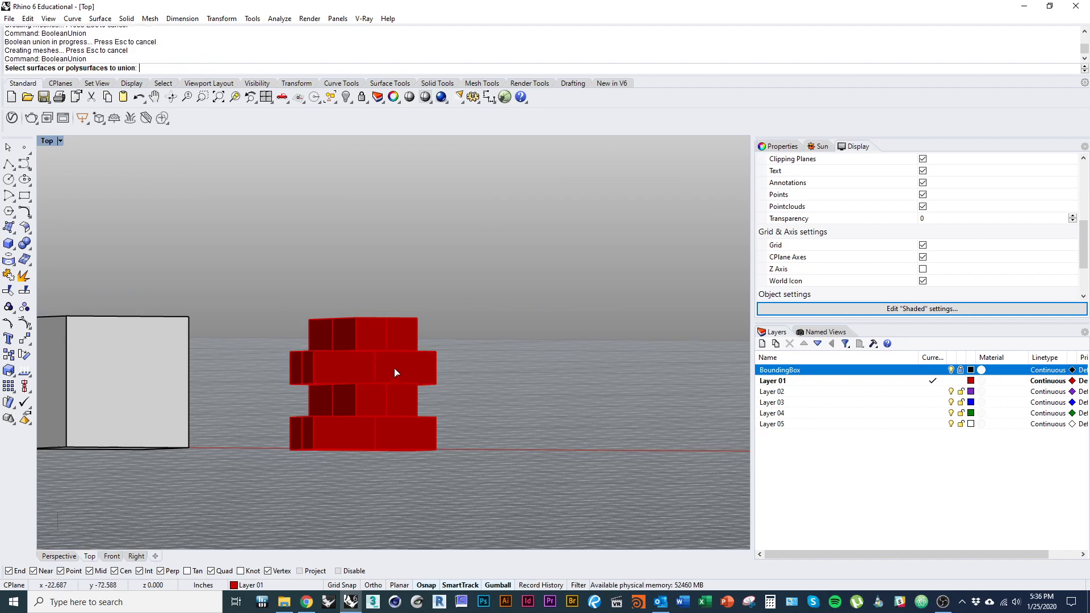
{"action": "left_click", "coordinate": [394, 368]}
{"action": "left_click", "coordinate": [379, 338]}
{"action": "right_click", "coordinate": [452, 363]}
- Add the boxes of the third layer from the top to the joined upper solid with BooleanUnion
{"action": "right_click", "coordinate": [445, 378]}
{"action": "left_click", "coordinate": [404, 372]}
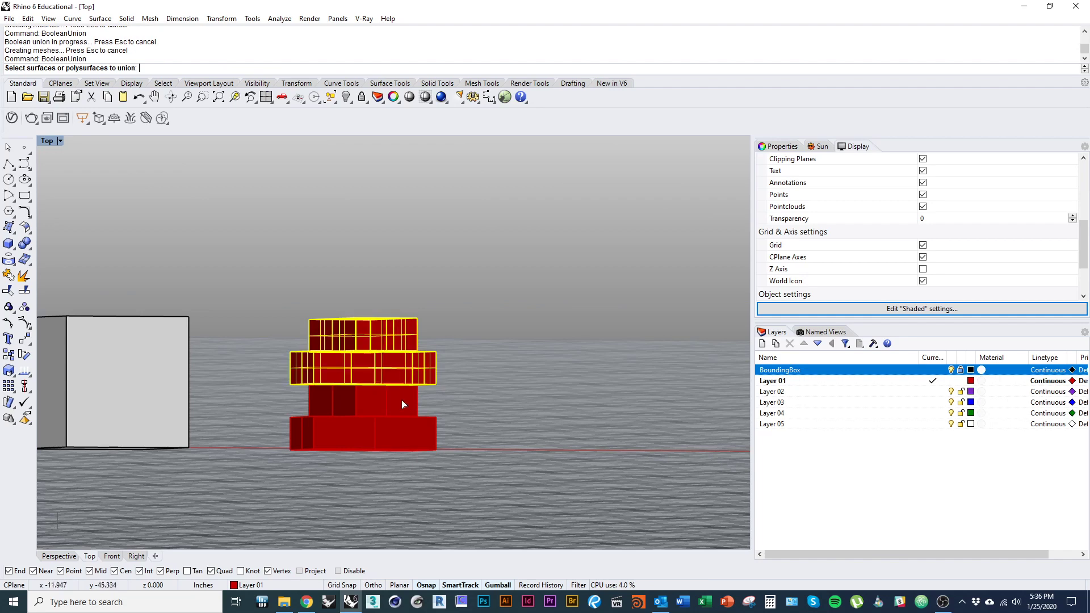
{"action": "left_click", "coordinate": [368, 404]}
{"action": "right_click", "coordinate": [377, 411]}
{"action": "right_click", "coordinate": [375, 410]}
{"action": "left_click", "coordinate": [352, 409]}
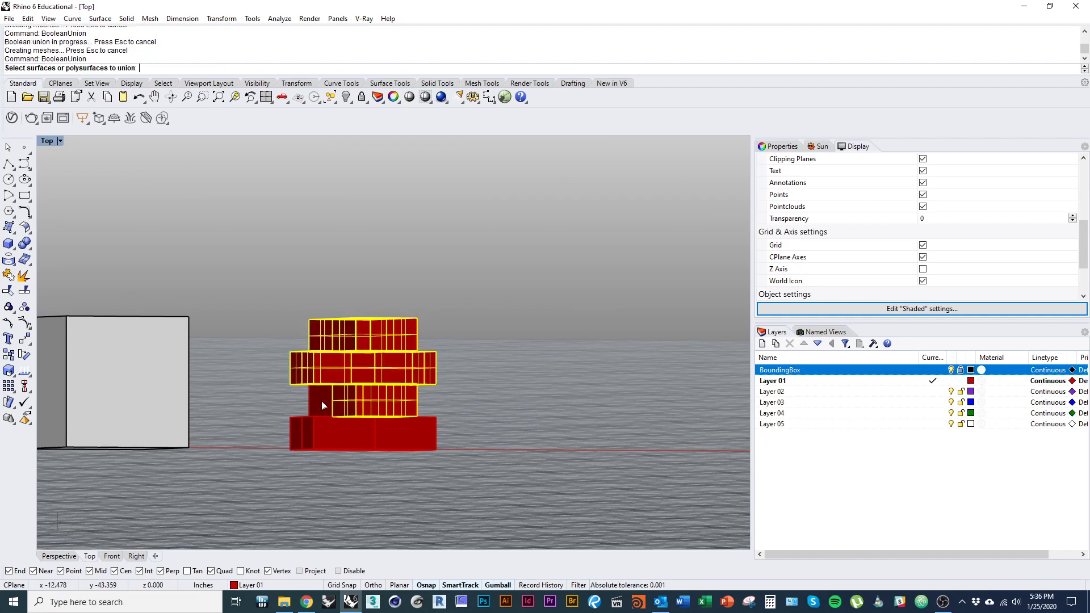
{"action": "right_click", "coordinate": [354, 408]}
- Add the bottom layer's boxes to the solid with BooleanUnion, making the module one solid
{"action": "right_click", "coordinate": [354, 406]}
{"action": "left_click", "coordinate": [354, 406]}
{"action": "left_click", "coordinate": [325, 434]}
{"action": "right_click", "coordinate": [366, 451]}
{"action": "right_click", "coordinate": [349, 464]}
{"action": "left_click", "coordinate": [335, 439]}
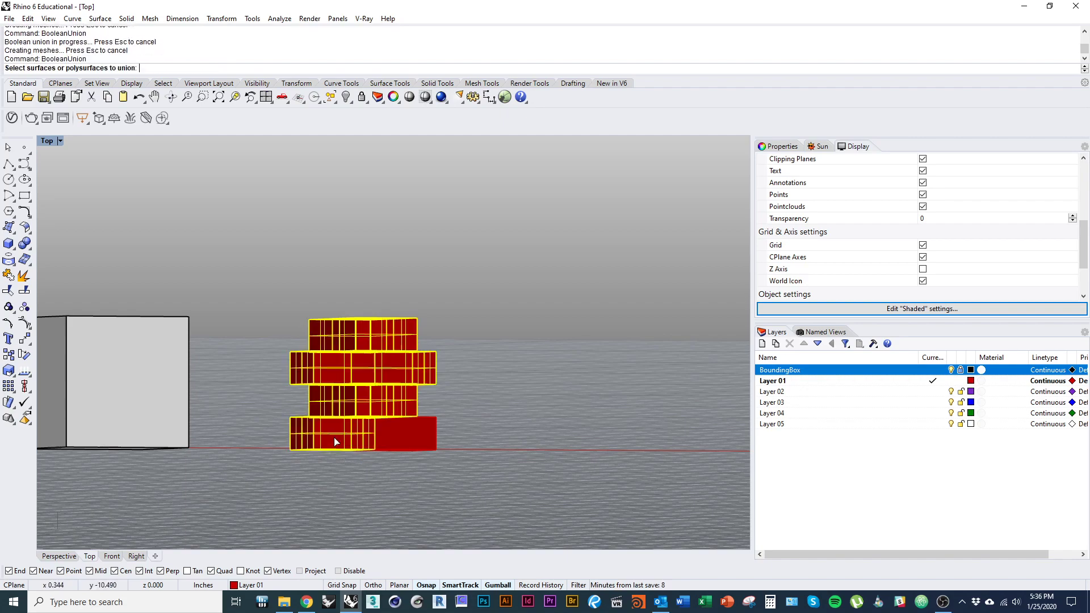
{"action": "left_click", "coordinate": [402, 437]}
{"action": "right_click", "coordinate": [405, 449]}
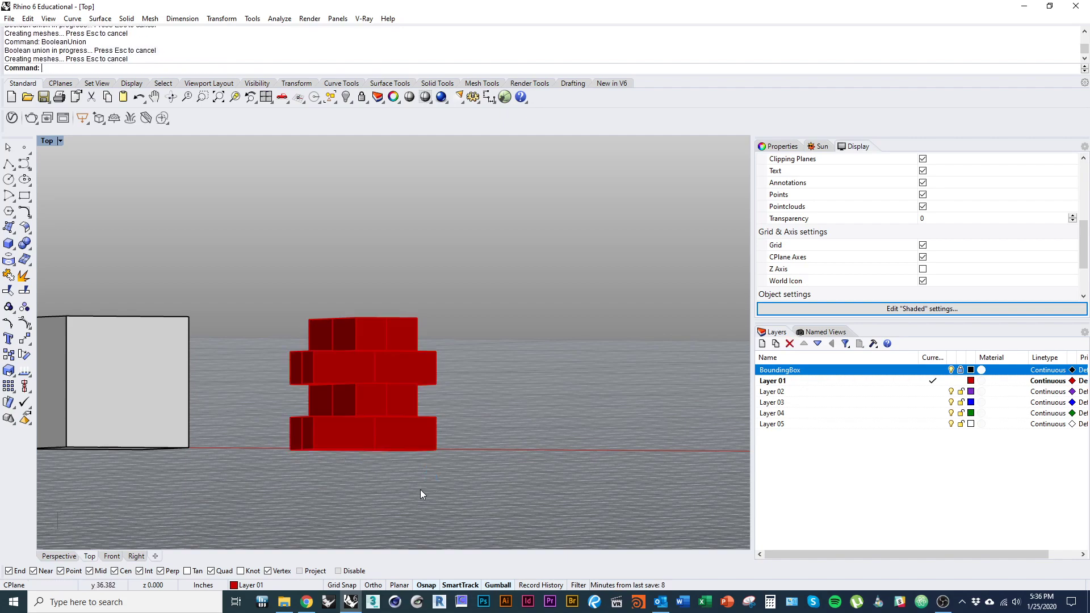
- Select and move the joined module to check that it behaves as one solid, and undo the move
{"action": "left_click", "coordinate": [389, 447]}
{"action": "right_click_drag", "start_coordinate": [390, 447], "coordinate": [343, 379]}
{"action": "left_click_drag", "start_coordinate": [343, 380], "coordinate": [447, 518]}
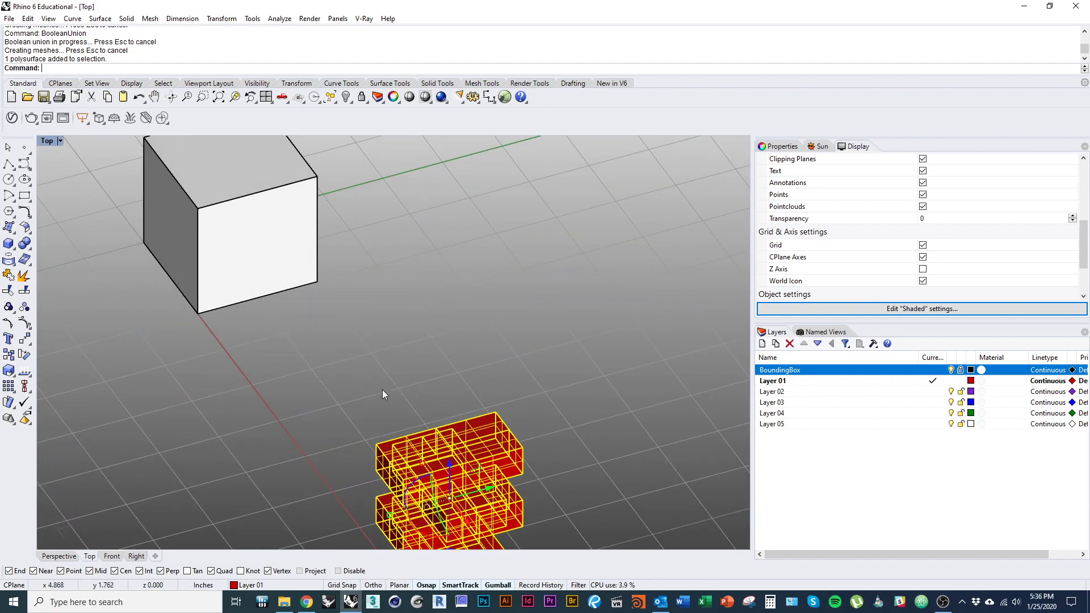
{"action": "key", "text": "ctrl+z"}
{"action": "right_click_drag", "start_coordinate": [445, 421], "coordinate": [409, 374]}
{"action": "key", "text": "Escape"}
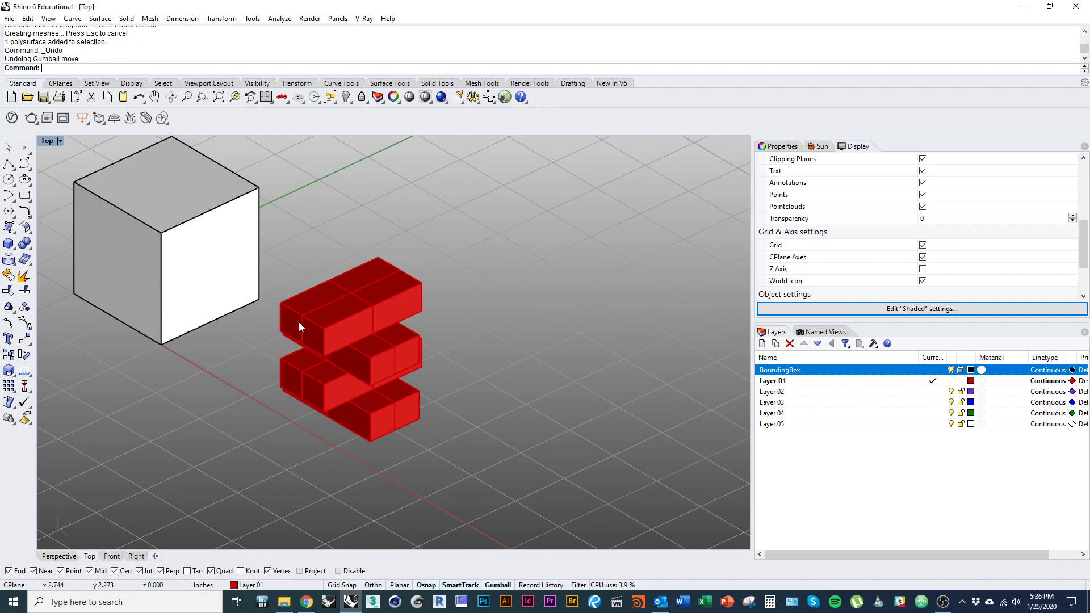
- Copy the solid module beside the original and rotate the copy a quarter turn so its layers stand upright
{"action": "right_click_drag", "start_coordinate": [299, 326], "coordinate": [397, 340]}
{"action": "left_click", "coordinate": [397, 341]}
{"action": "right_click_drag", "start_coordinate": [391, 392], "coordinate": [379, 403], "text": "shift"}
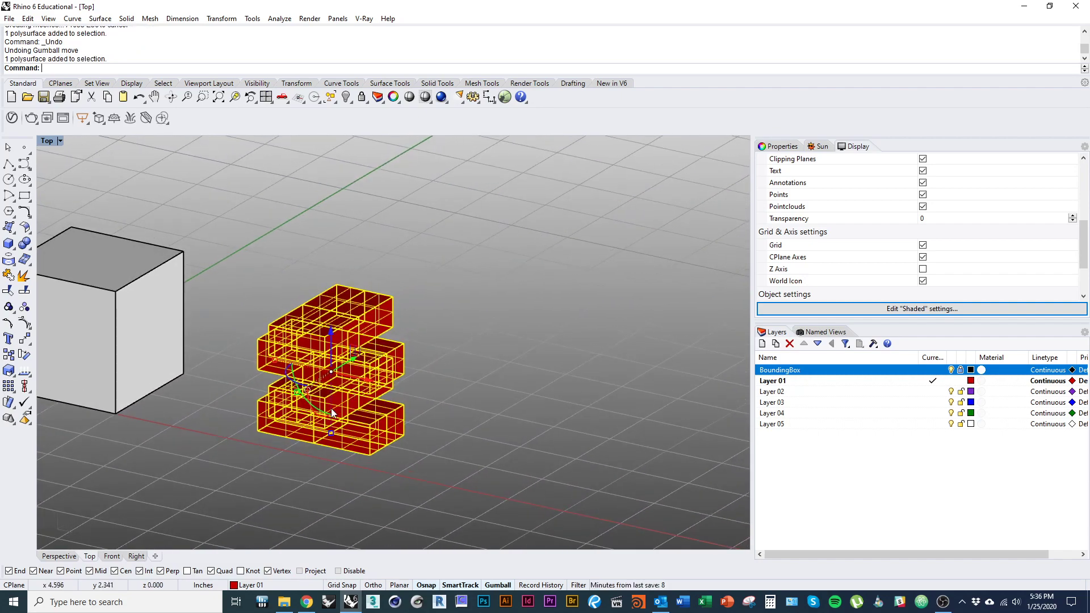
{"action": "left_click_drag", "start_coordinate": [367, 383], "coordinate": [522, 418], "text": "alt"}
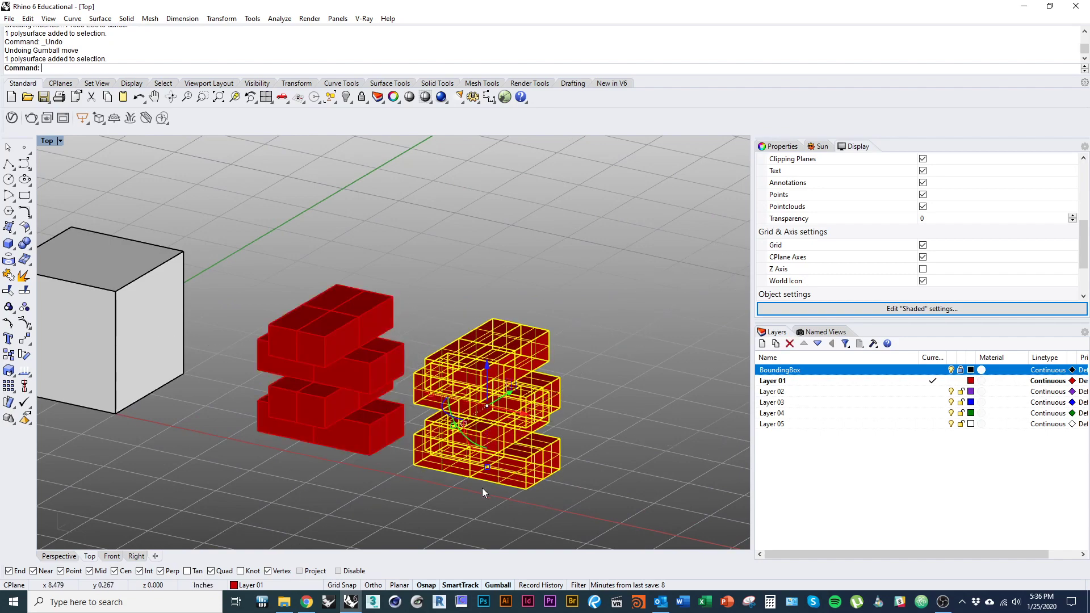
{"action": "left_click_drag", "start_coordinate": [466, 438], "coordinate": [400, 367]}
{"action": "left_click", "coordinate": [534, 326]}
{"action": "right_click_drag", "start_coordinate": [590, 359], "coordinate": [350, 381], "text": "shift"}
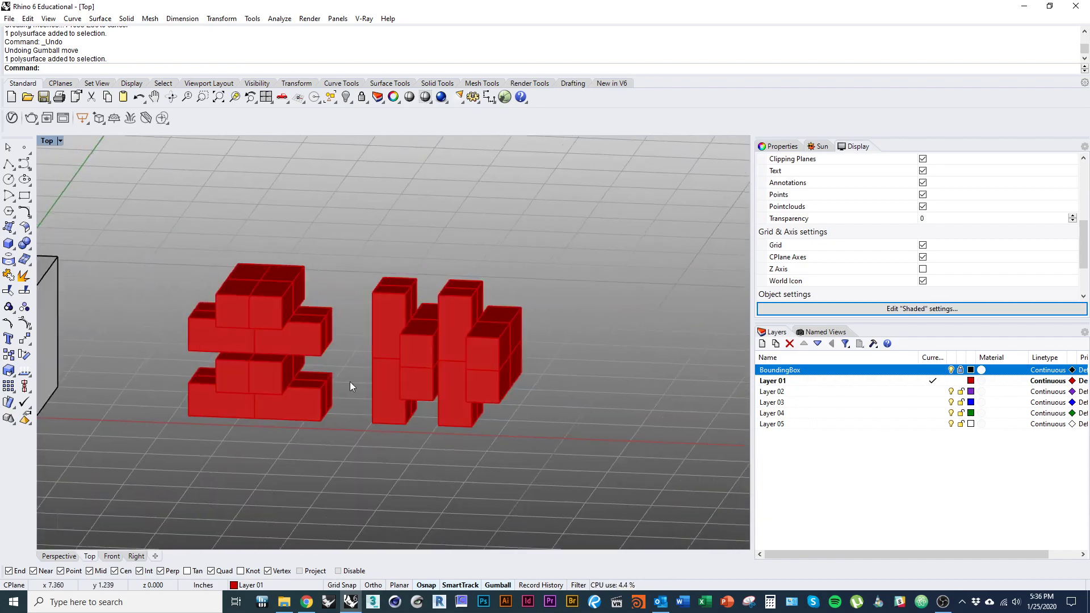
- Try another rotation of the upright module copy and undo it
{"action": "left_click", "coordinate": [494, 402]}
{"action": "right_click_drag", "start_coordinate": [494, 402], "coordinate": [477, 386]}
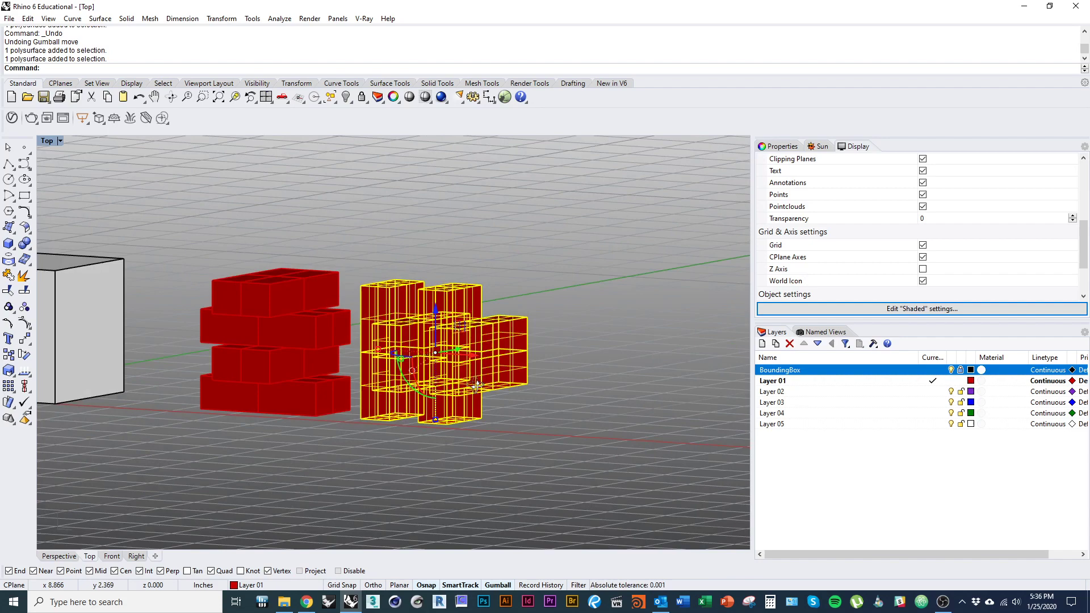
{"action": "left_click", "coordinate": [319, 423]}
{"action": "left_click", "coordinate": [478, 413]}
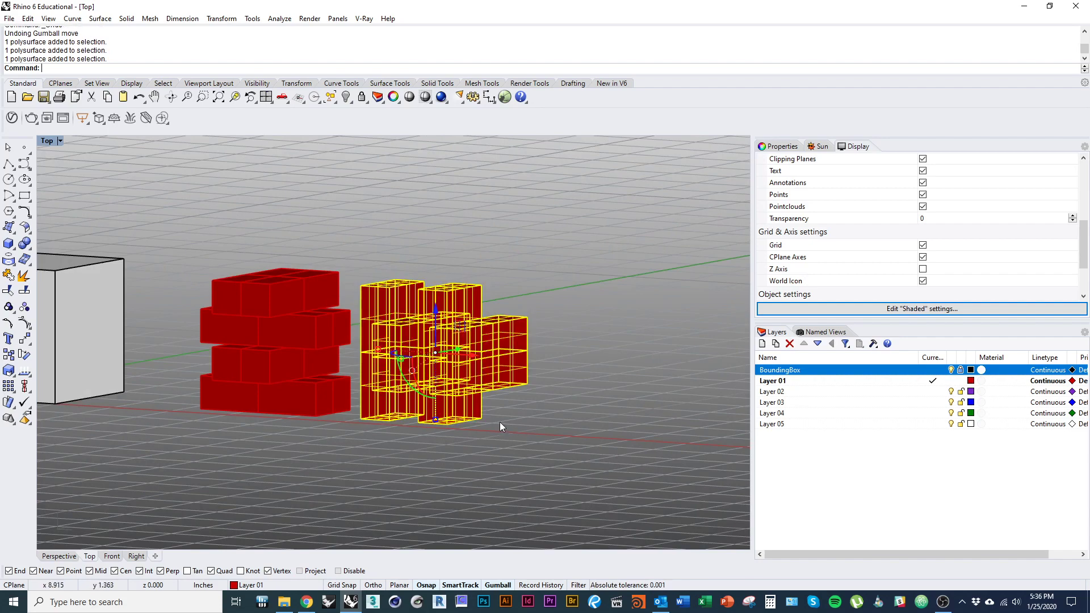
{"action": "mouse_move", "coordinate": [421, 410]}
{"action": "right_mouse_down"}
{"action": "mouse_move", "coordinate": [427, 437]}
{"action": "mouse_move", "coordinate": [430, 416]}
{"action": "right_mouse_up"}
{"action": "left_click_drag", "start_coordinate": [427, 398], "coordinate": [461, 432]}
{"action": "left_click", "coordinate": [458, 458]}
{"action": "left_click", "coordinate": [457, 421]}
{"action": "key", "text": "ctrl+z"}
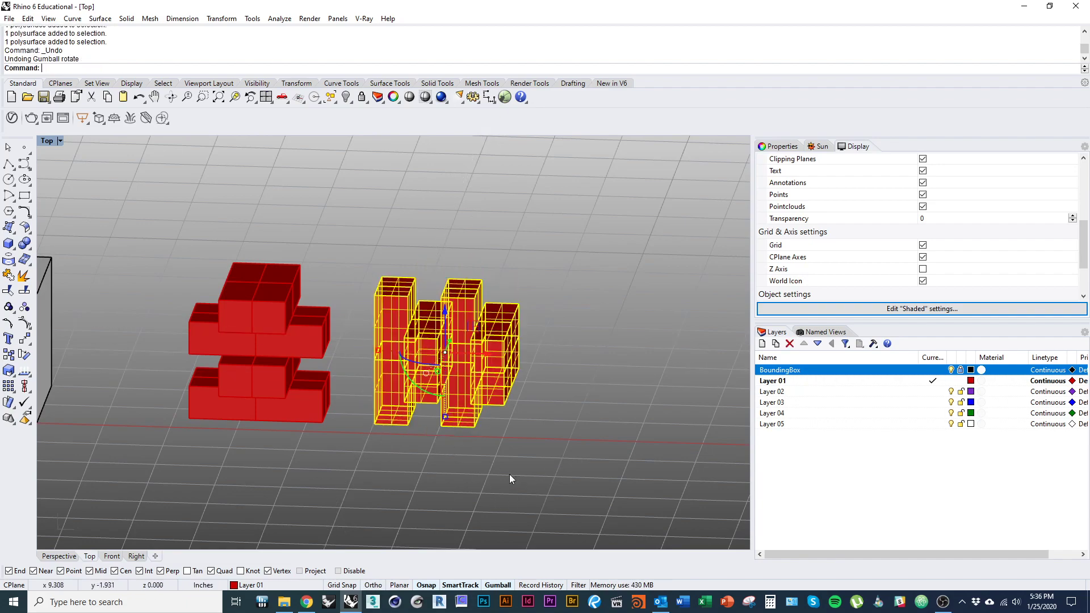
- Rotate the upright module copy so that it faces the opposite direction
{"action": "right_click_drag", "start_coordinate": [509, 475], "coordinate": [97, 450]}
{"action": "right_click_drag", "start_coordinate": [420, 397], "coordinate": [165, 389]}
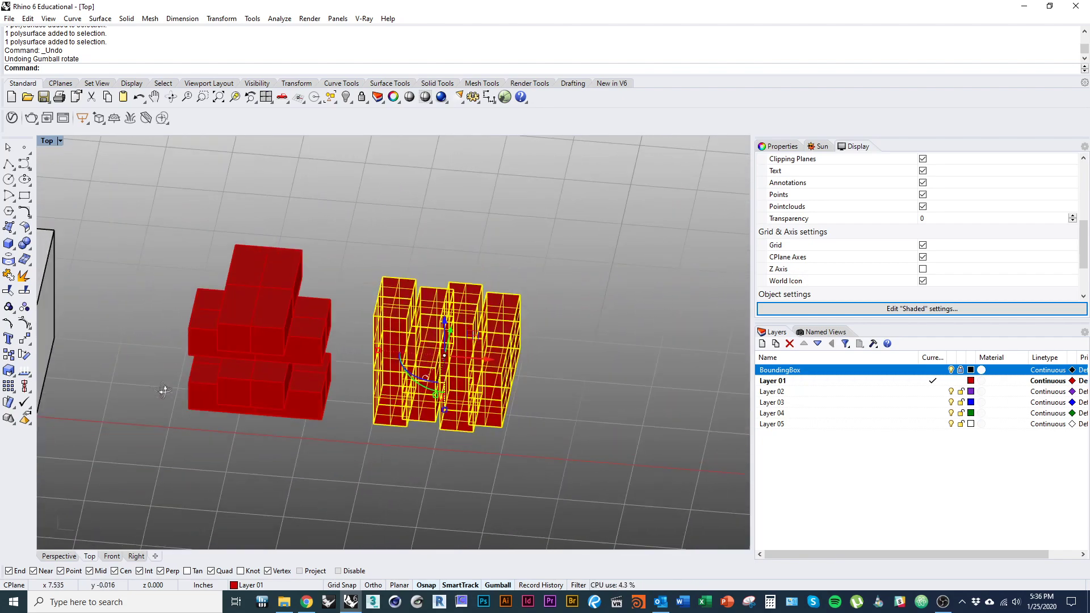
{"action": "left_click", "coordinate": [411, 465]}
{"action": "right_click_drag", "start_coordinate": [411, 464], "coordinate": [363, 442]}
{"action": "left_click", "coordinate": [363, 442]}
{"action": "right_click_drag", "start_coordinate": [454, 448], "coordinate": [328, 432]}
{"action": "right_click_drag", "start_coordinate": [455, 423], "coordinate": [367, 434]}
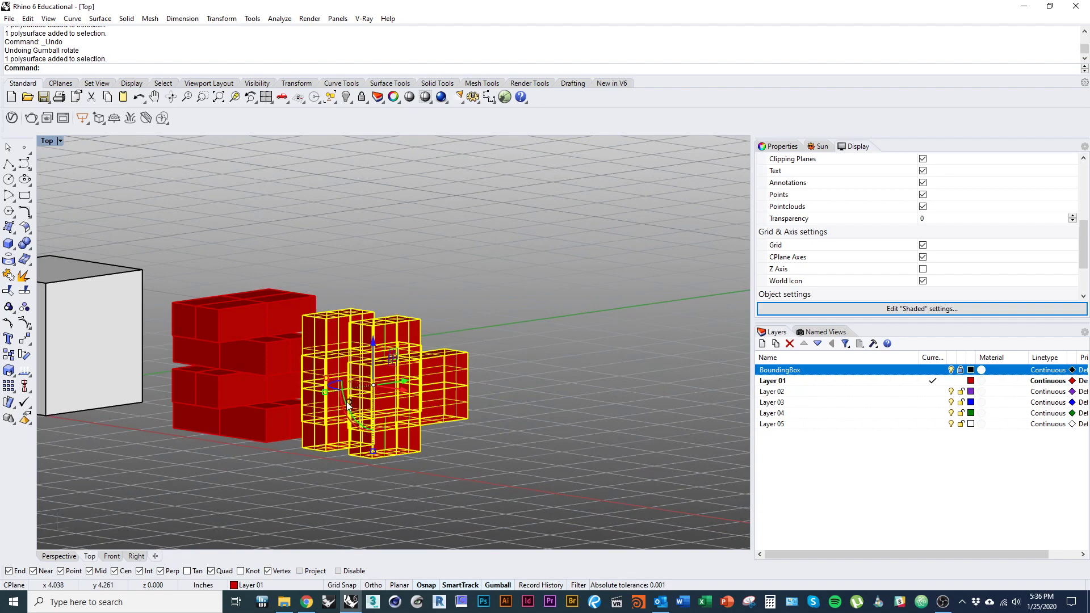
{"action": "left_click_drag", "start_coordinate": [349, 404], "coordinate": [427, 455]}
{"action": "left_click", "coordinate": [427, 456]}
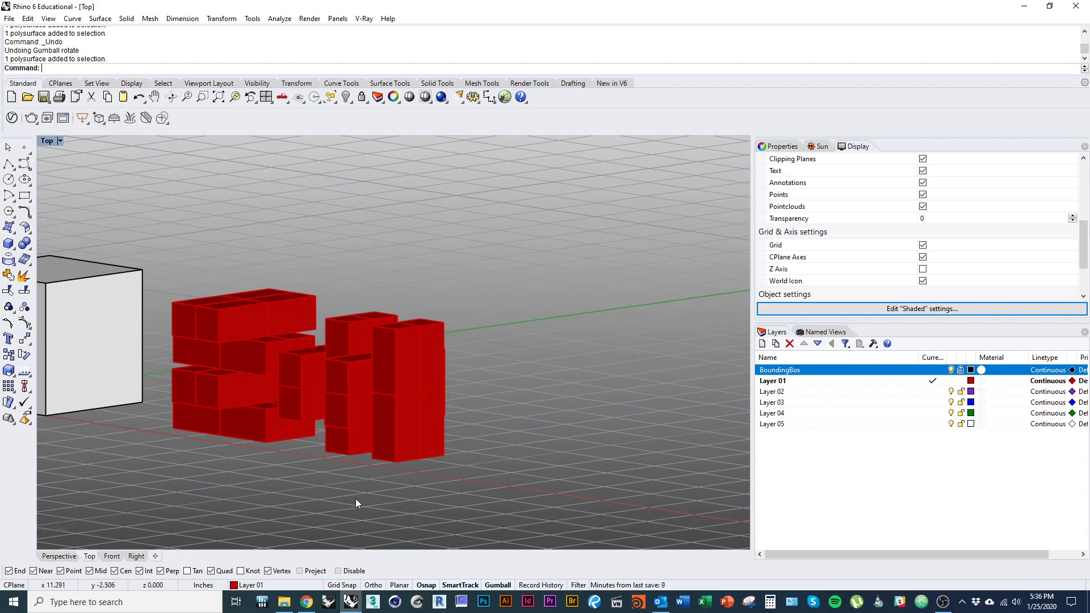
- Rotate the upright copy back to its earlier orientation beside the original module
{"action": "right_click_drag", "start_coordinate": [356, 499], "coordinate": [417, 445]}
{"action": "left_click", "coordinate": [431, 450]}
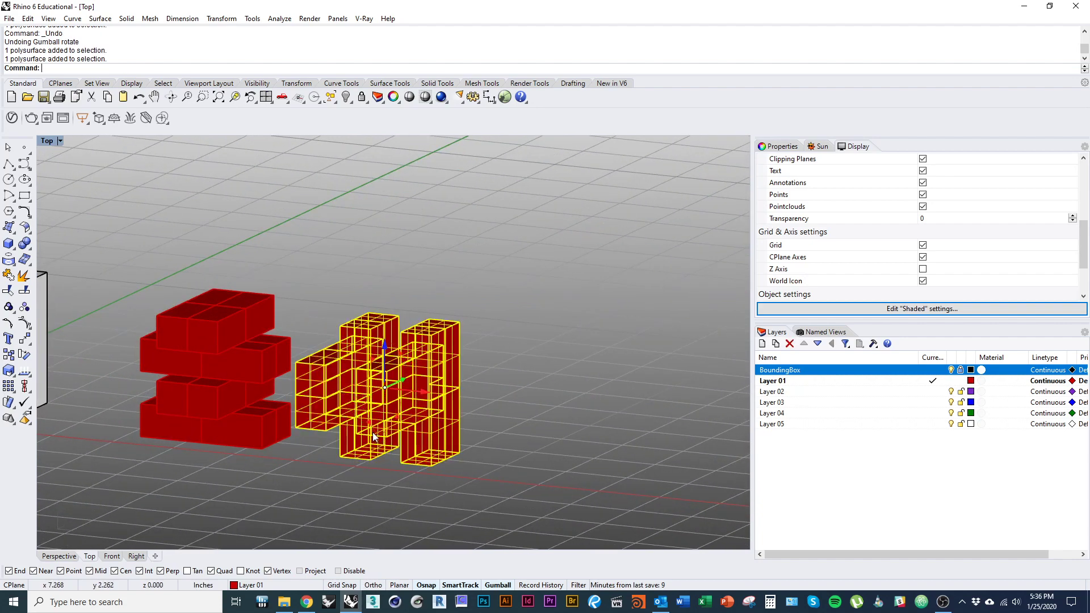
{"action": "left_click_drag", "start_coordinate": [372, 431], "coordinate": [455, 381]}
{"action": "left_click", "coordinate": [544, 315]}
{"action": "right_click_drag", "start_coordinate": [544, 315], "coordinate": [384, 422]}
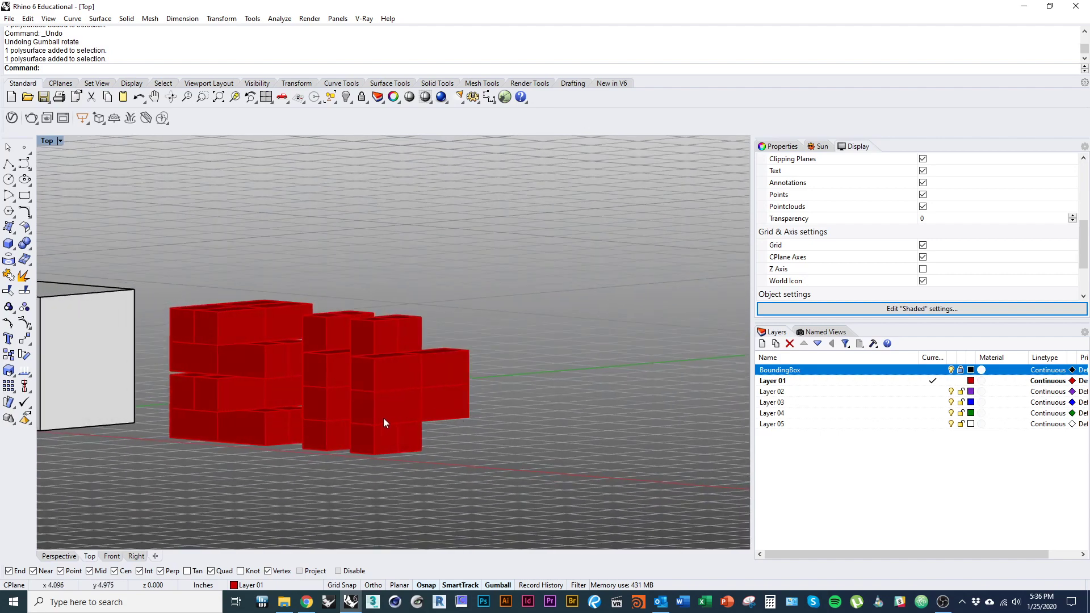
{"action": "right_click_drag", "start_coordinate": [299, 442], "coordinate": [408, 428]}
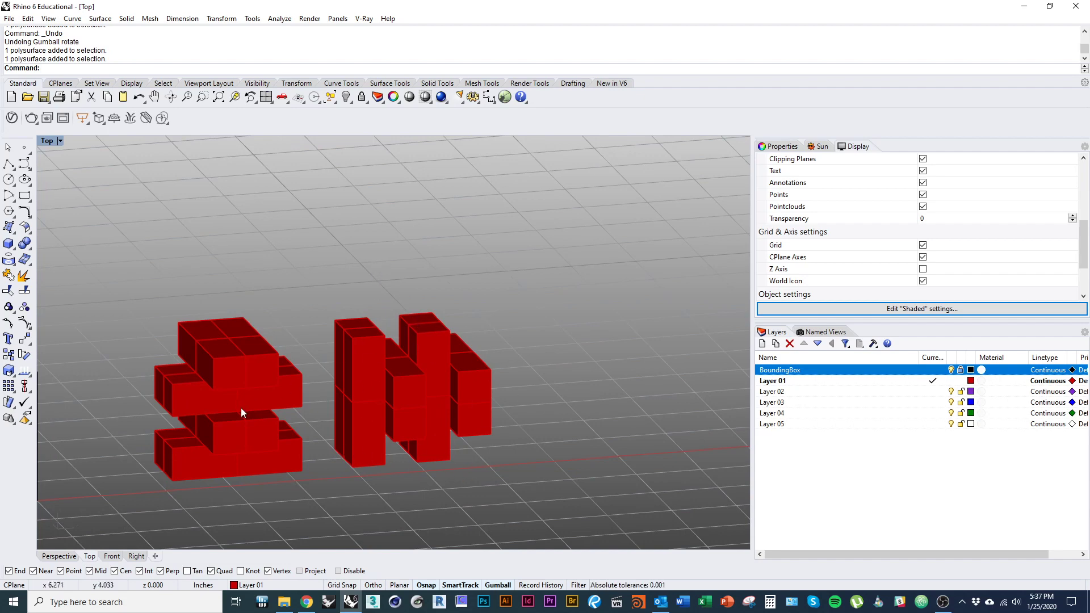
{"action": "right_click_drag", "start_coordinate": [243, 409], "coordinate": [352, 351]}
{"action": "left_click", "coordinate": [353, 350]}
{"action": "left_click", "coordinate": [485, 473]}
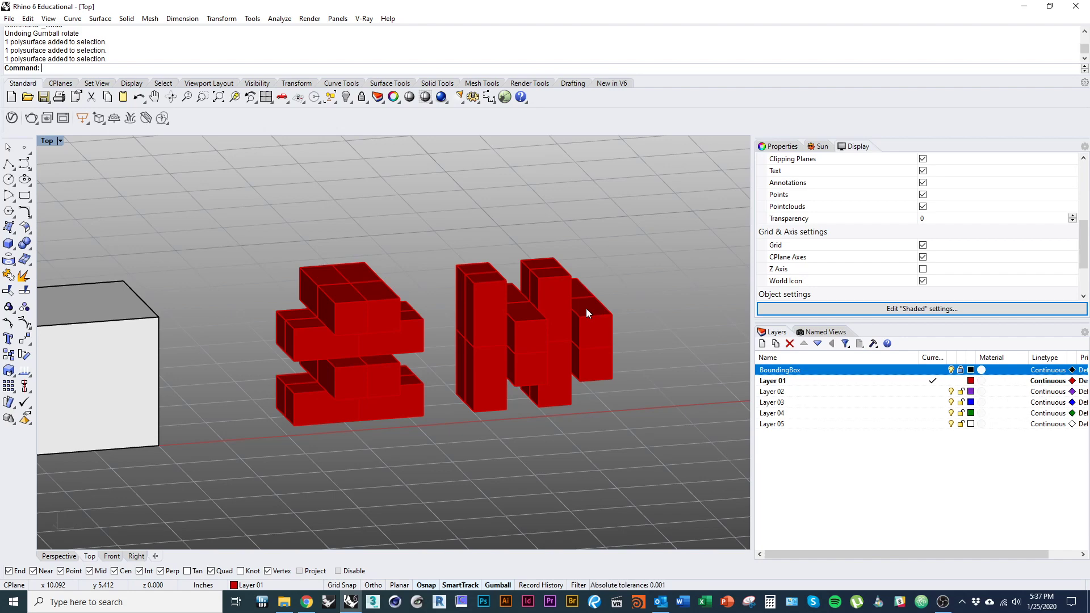
{"action": "key", "text": "alt+Tab"}
{"action": "key", "text": "alt+Tab"}
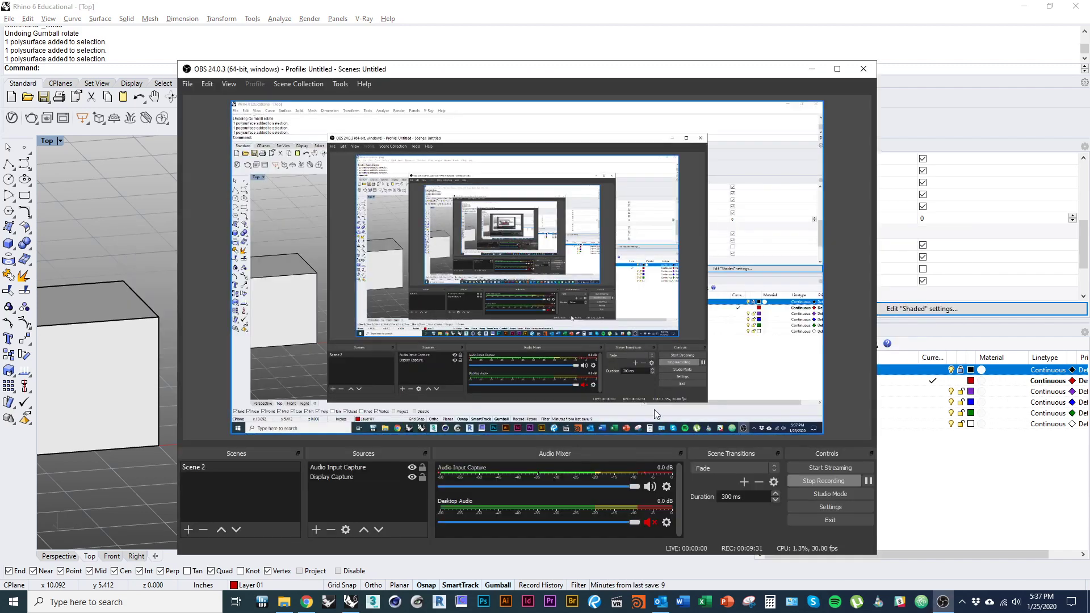